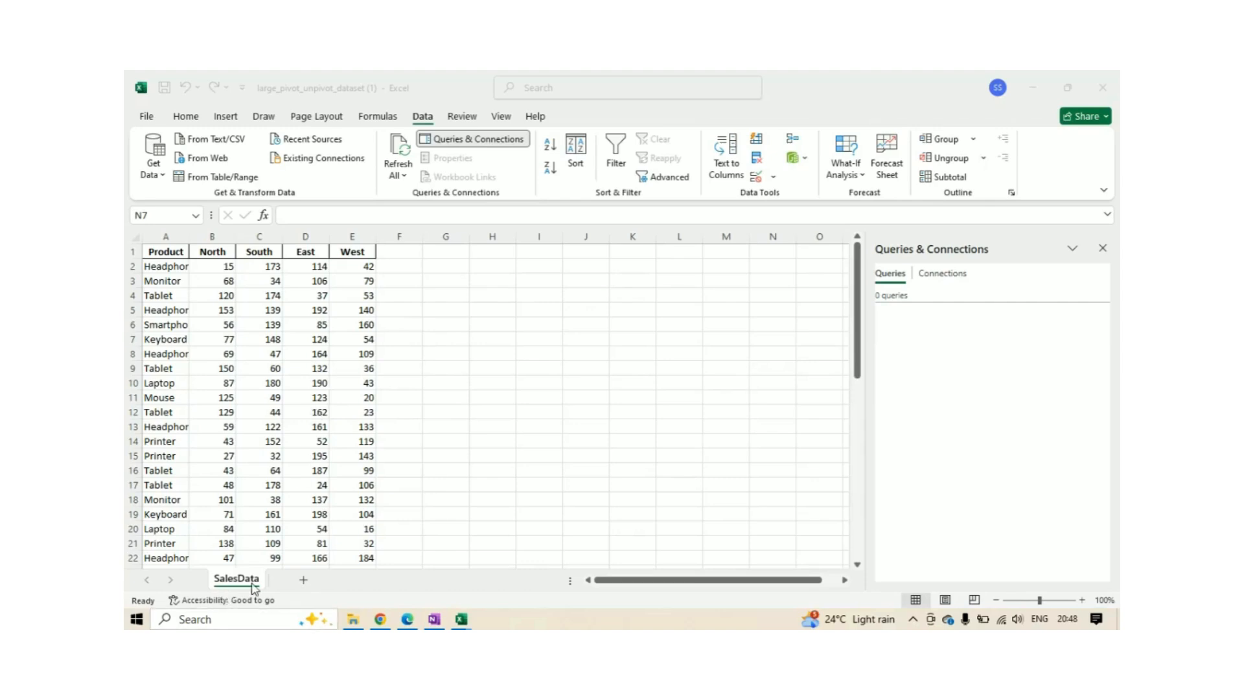
# Step: Load the SalesData range A1:E51 into Power Query as a table with headers
pyautogui.scroll(-13, 257, 407)
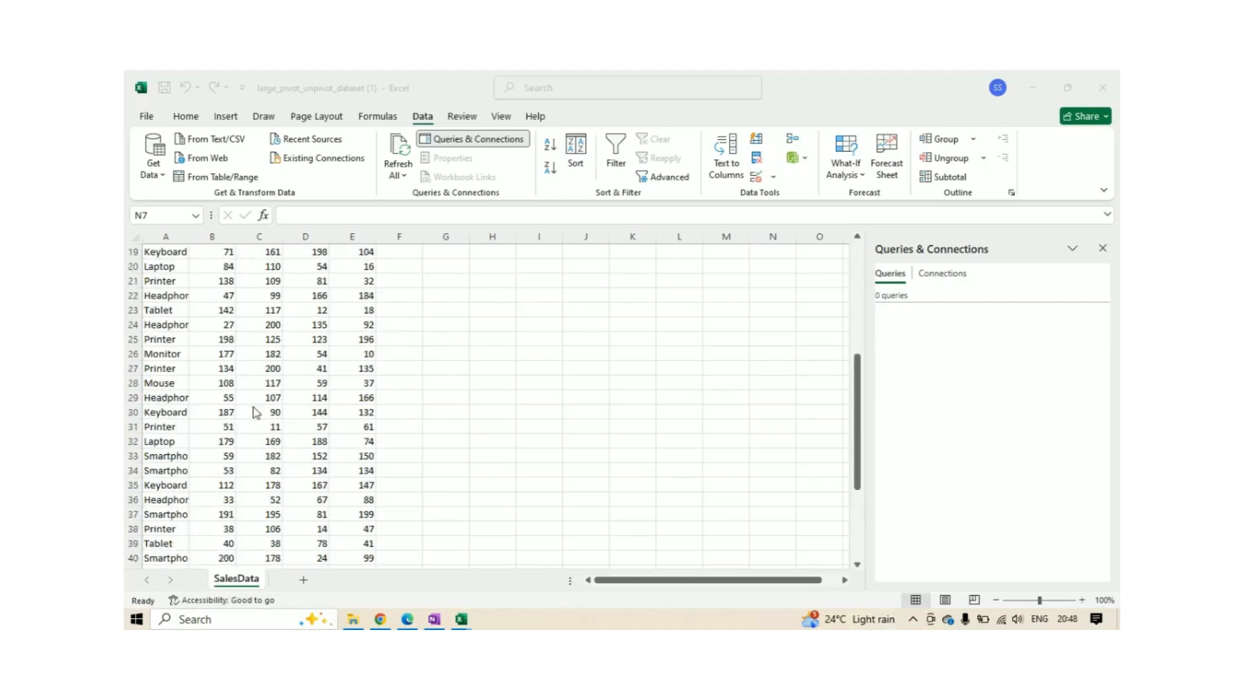
pyautogui.scroll(13, 254, 414)
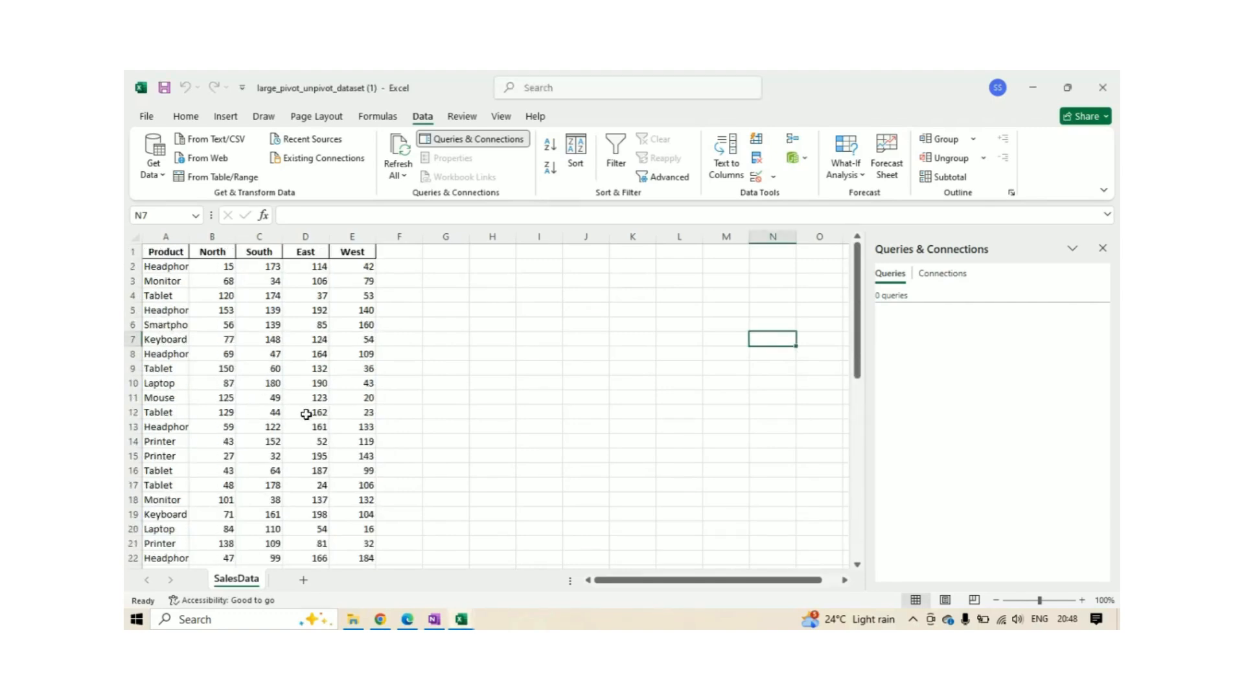
pyautogui.click(258, 309)
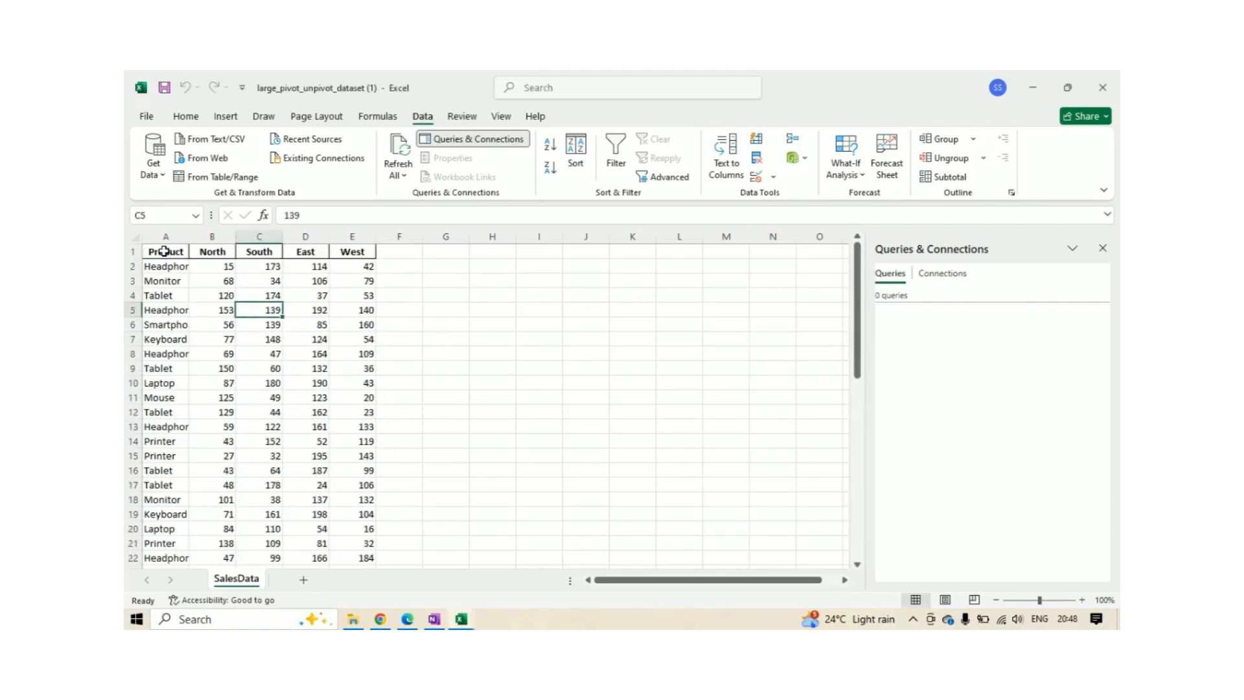
pyautogui.moveTo(167, 251); pyautogui.dragTo(334, 540)
pyautogui.scroll(10, 333, 540)
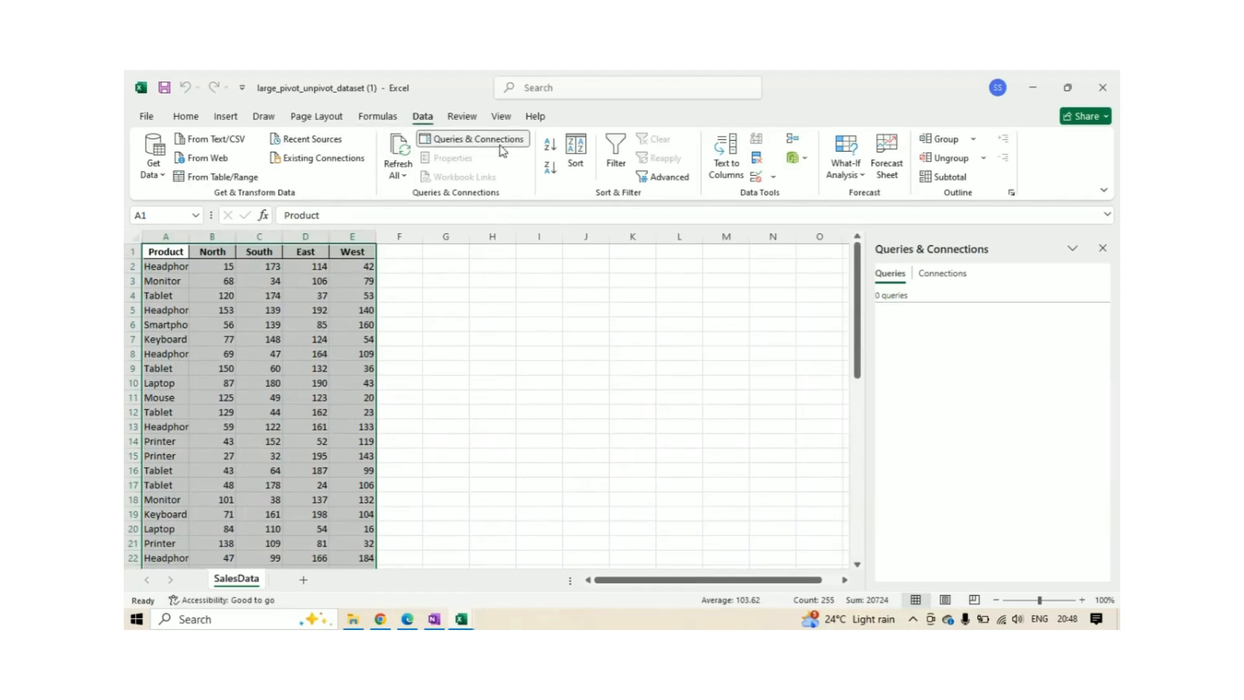
pyautogui.click(205, 184)
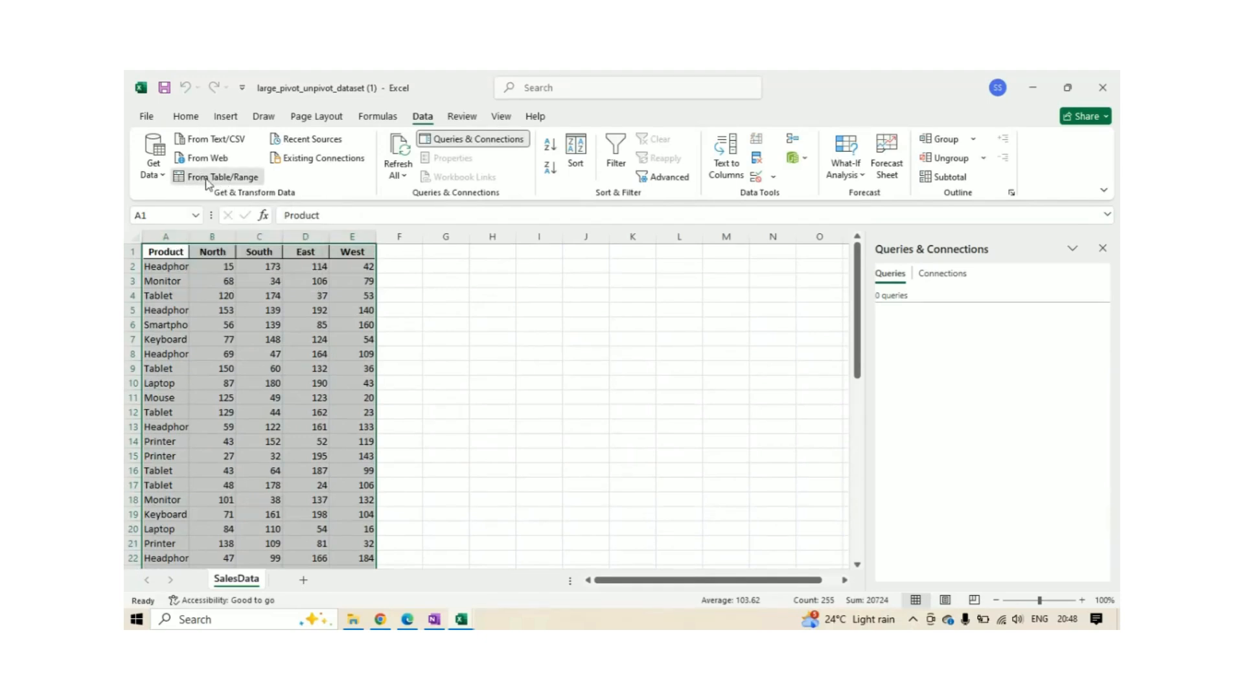
pyautogui.moveTo(541, 252); pyautogui.dragTo(557, 240)
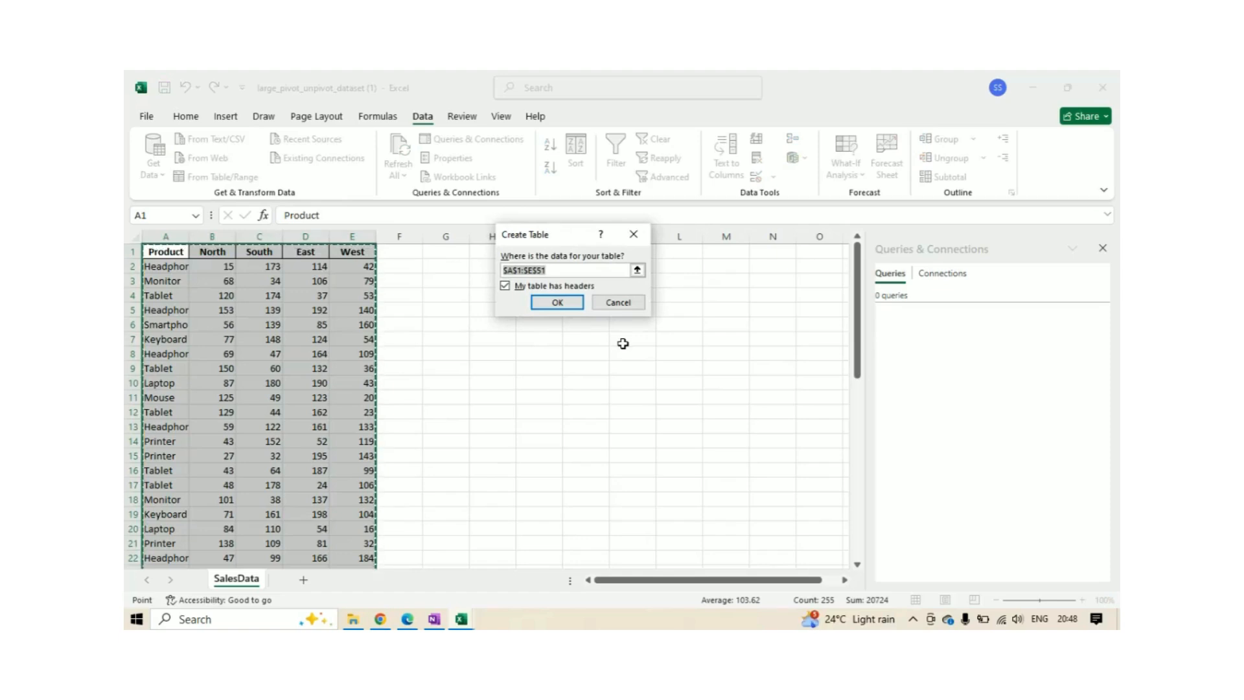
pyautogui.click(557, 303)
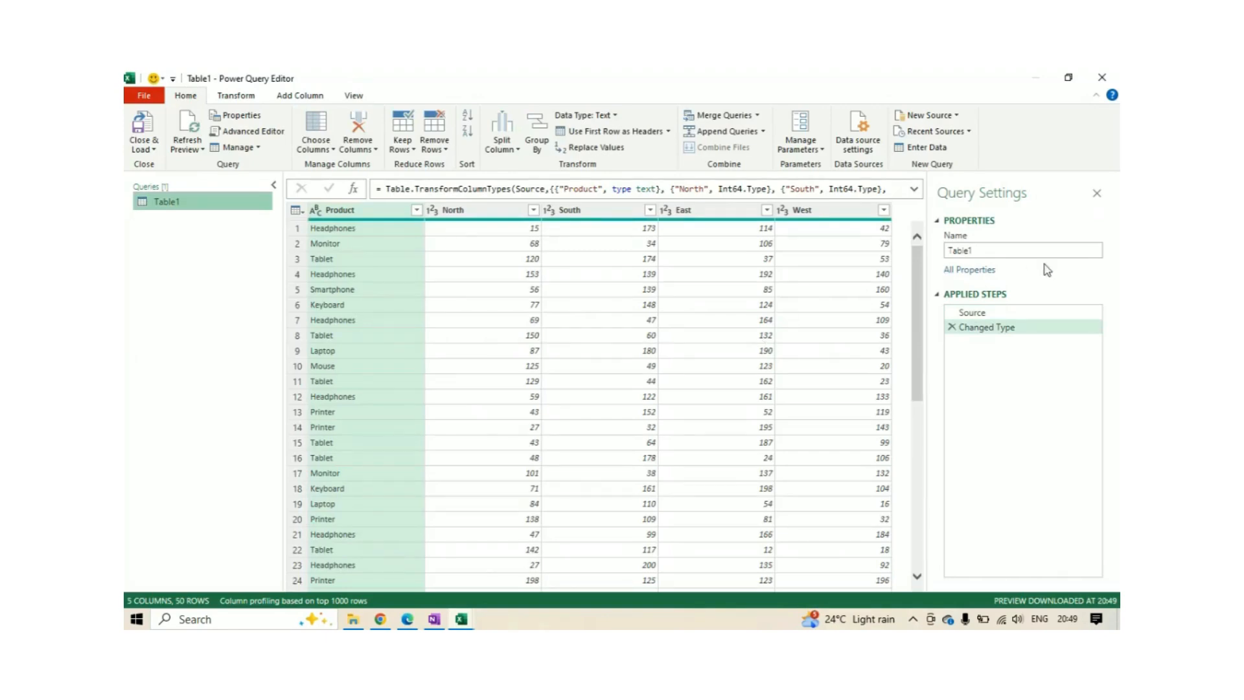
# Step: Rename the Table1 query as Product Sales Data
pyautogui.doubleClick(1013, 253)
pyautogui.press('BackSpace')
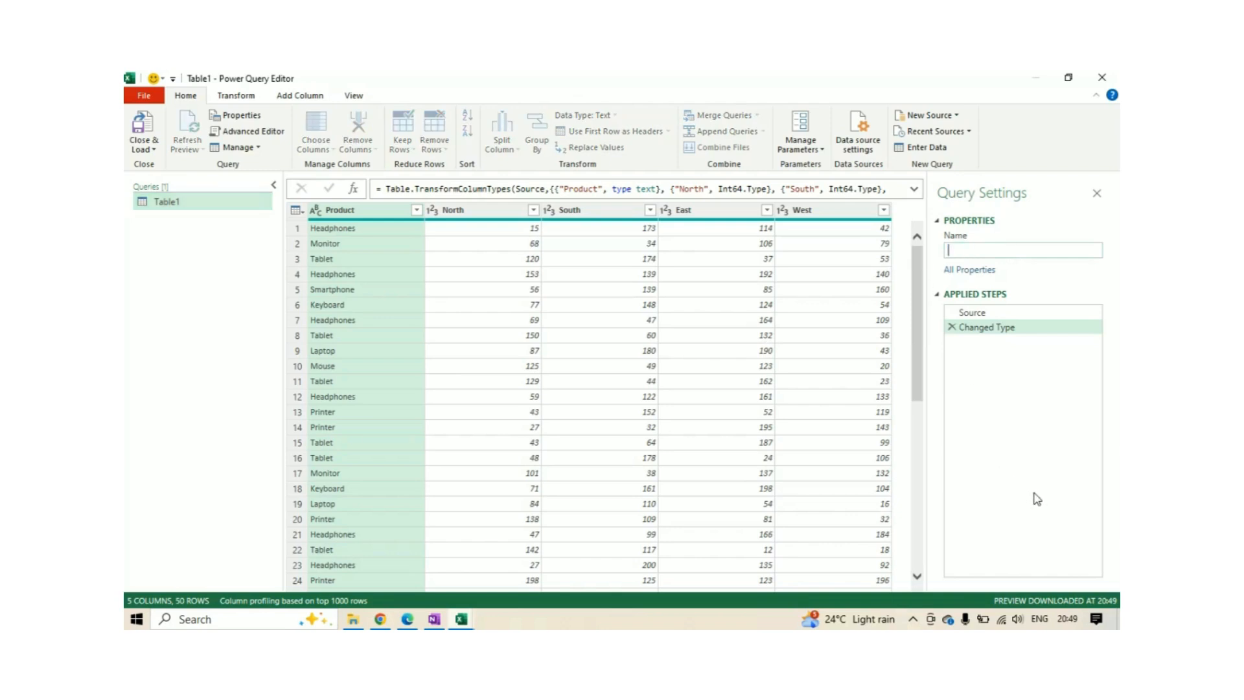
pyautogui.write('Ss')
pyautogui.press('BackSpace')
pyautogui.write('al')
pyautogui.press('BackSpace')
pyautogui.press('BackSpace')
pyautogui.press('BackSpace')
pyautogui.write('Sproduc')
pyautogui.write('t')
pyautogui.press('Left')
pyautogui.press('Left')
pyautogui.press('Left')
pyautogui.press('Left')
pyautogui.press('Left')
pyautogui.press('Left')
pyautogui.press('Left')
pyautogui.press('BackSpace')
pyautogui.press('Delete')
pyautogui.write('P')
pyautogui.press('End')
pyautogui.write('Sales Data')
pyautogui.press('Return')
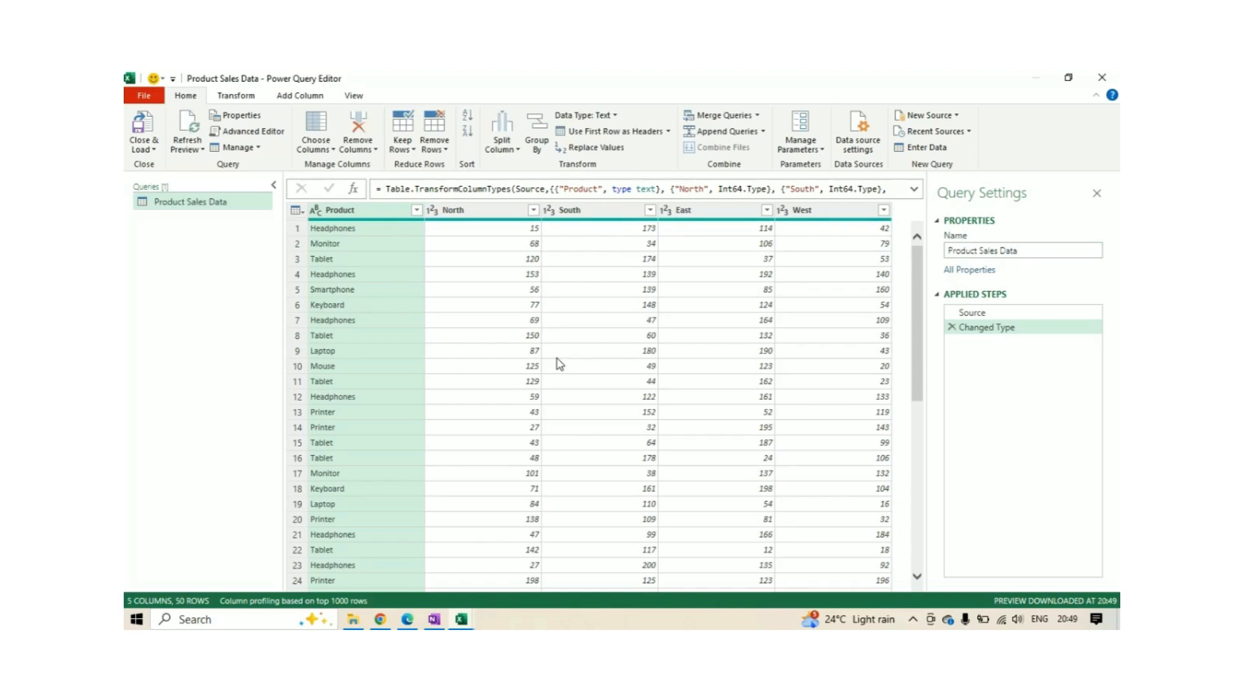
# Step: Review the Source step's formula, including its table reference, and the Changed Type step of the query
pyautogui.click(1106, 406)
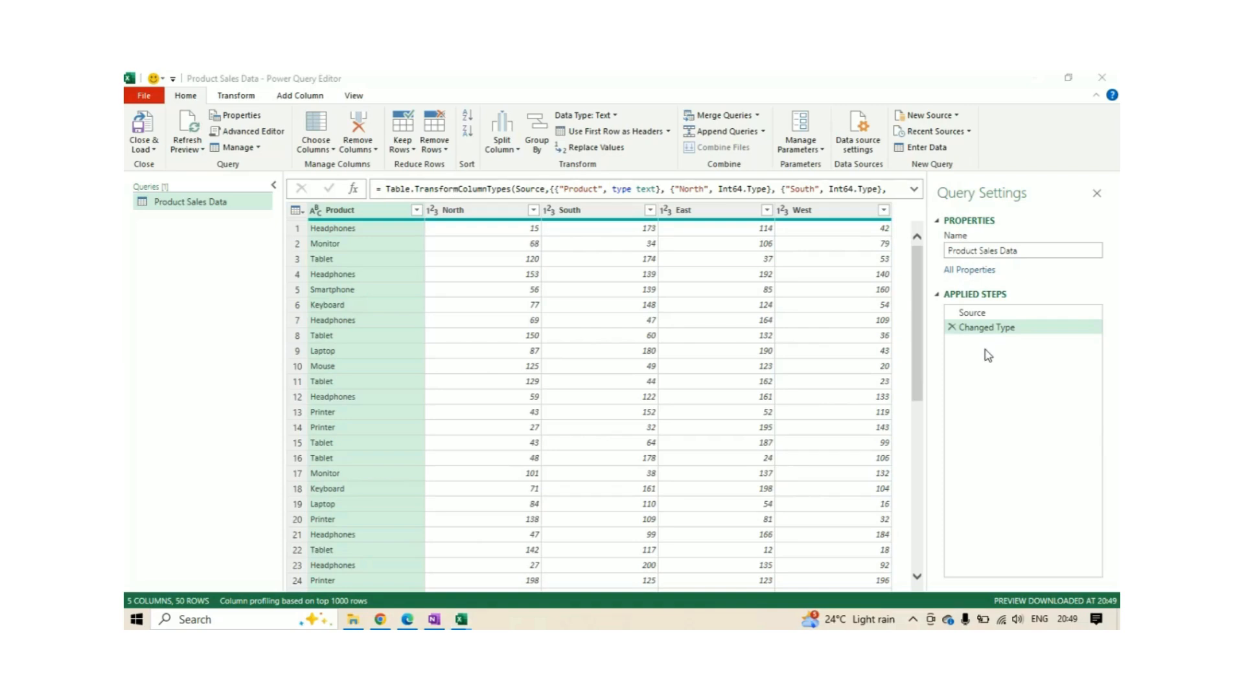
pyautogui.click(984, 313)
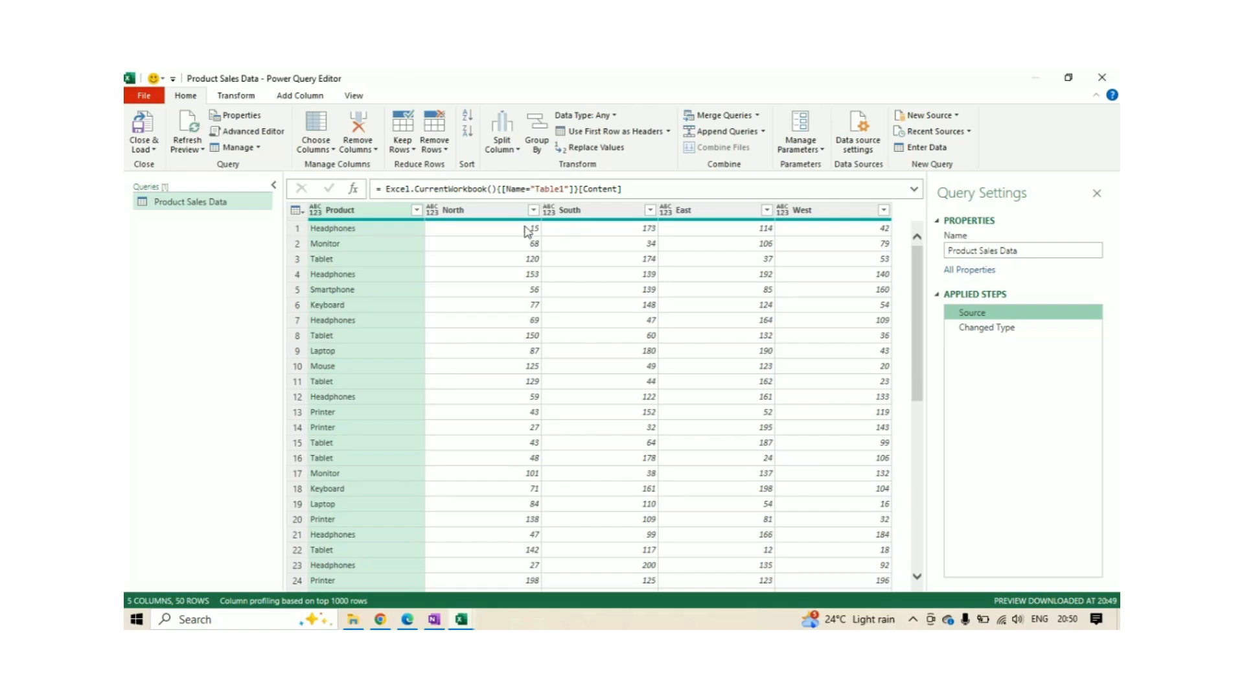
pyautogui.doubleClick(556, 188)
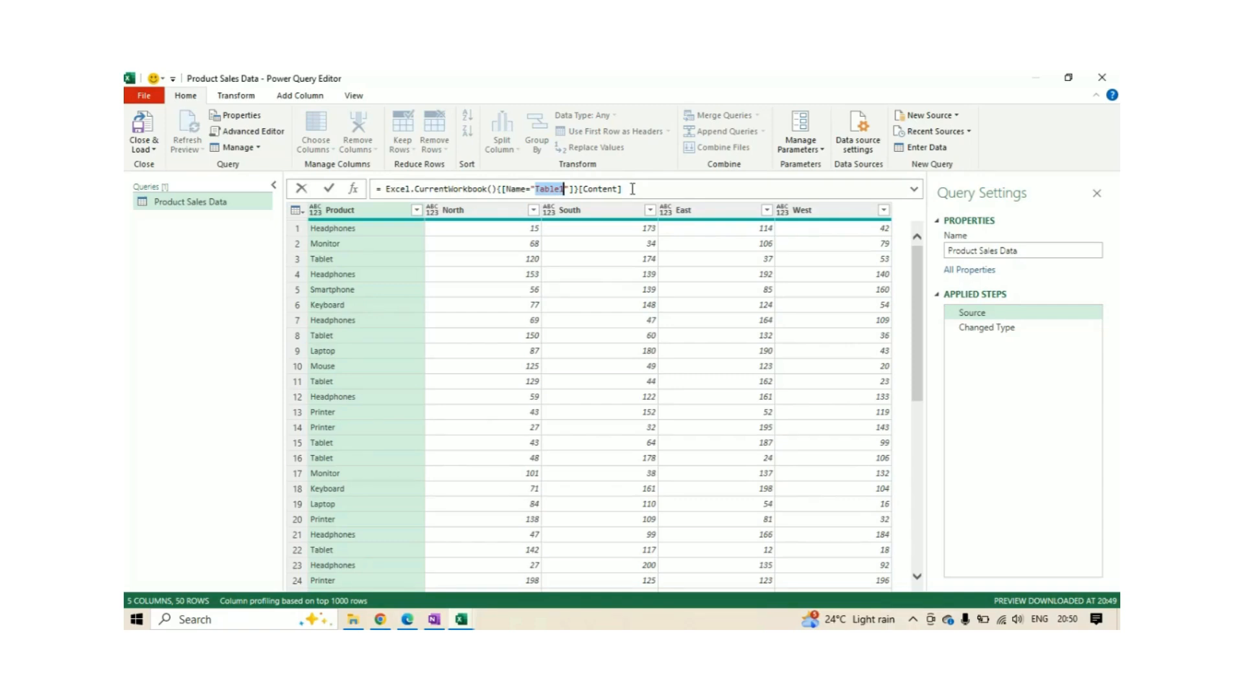
pyautogui.click(621, 189)
pyautogui.click(994, 396)
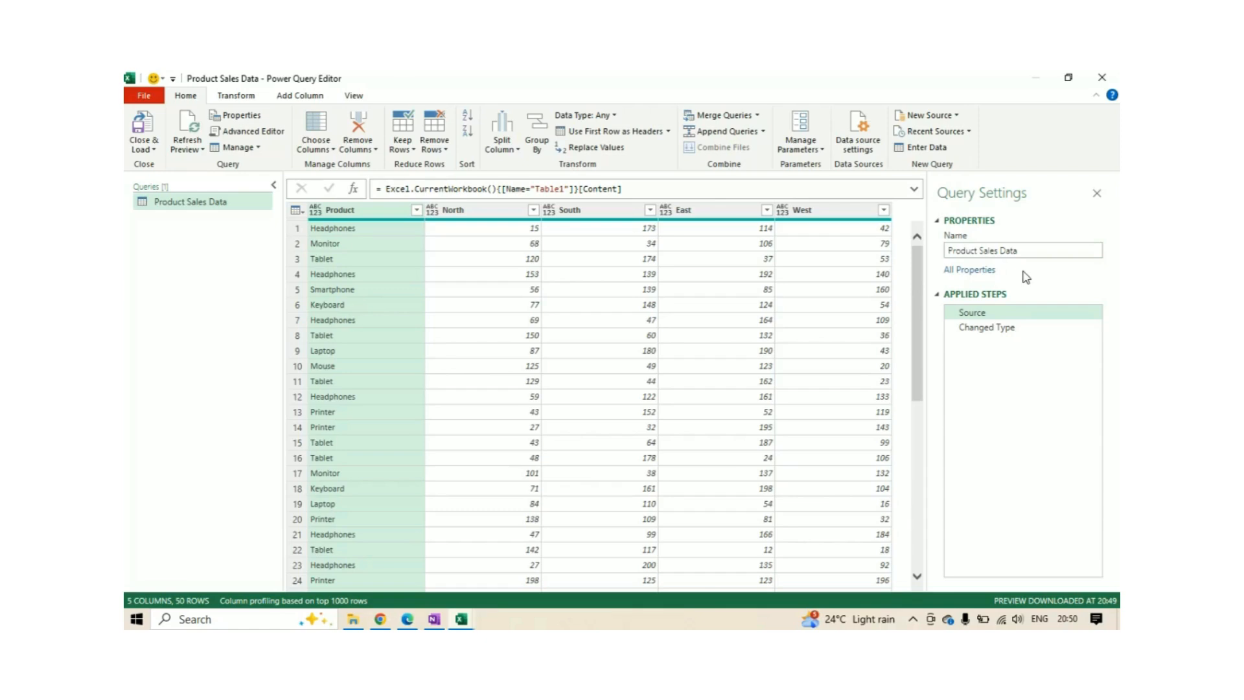
pyautogui.click(970, 334)
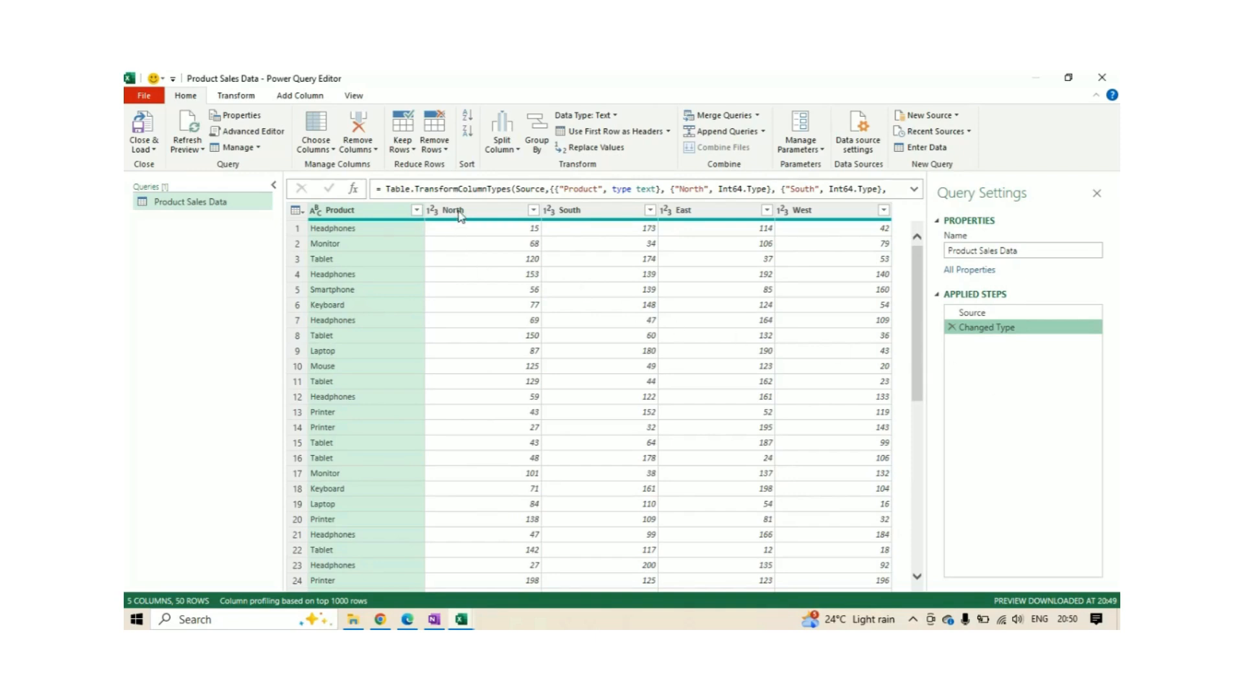
# Step: Examine the Product column and the North, South, East and West columns to see how the sales data is laid out
pyautogui.click(518, 214)
pyautogui.click(593, 214)
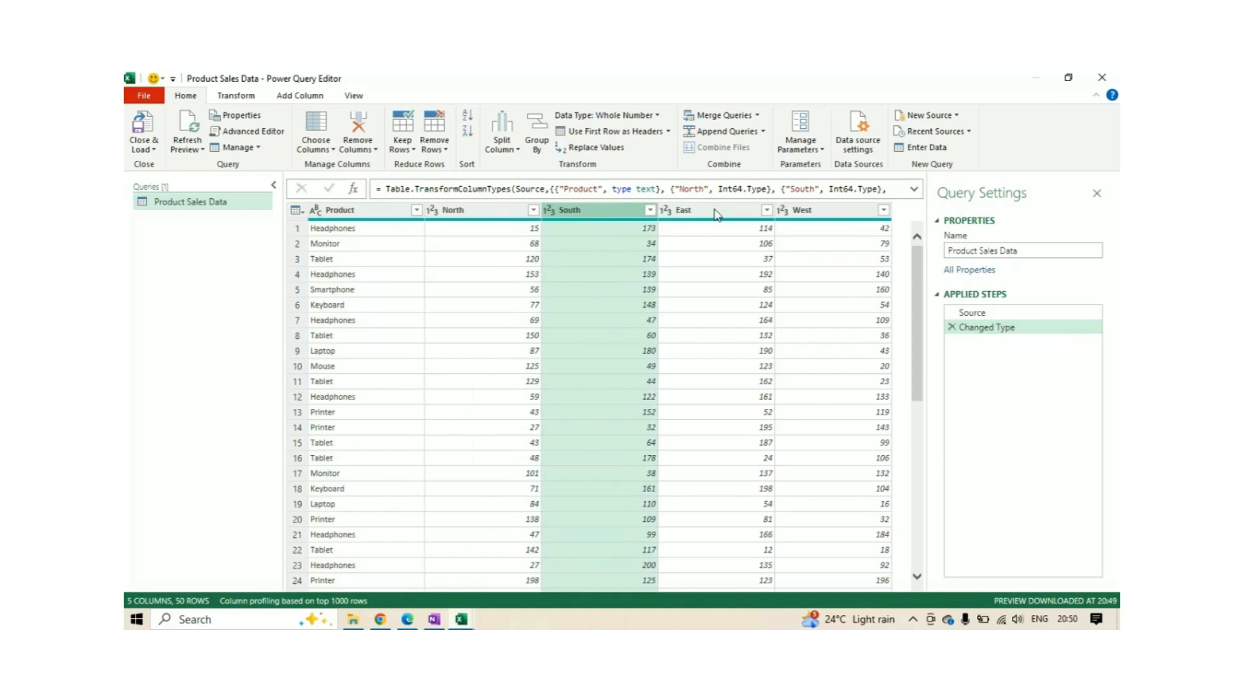
pyautogui.click(716, 214)
pyautogui.click(843, 213)
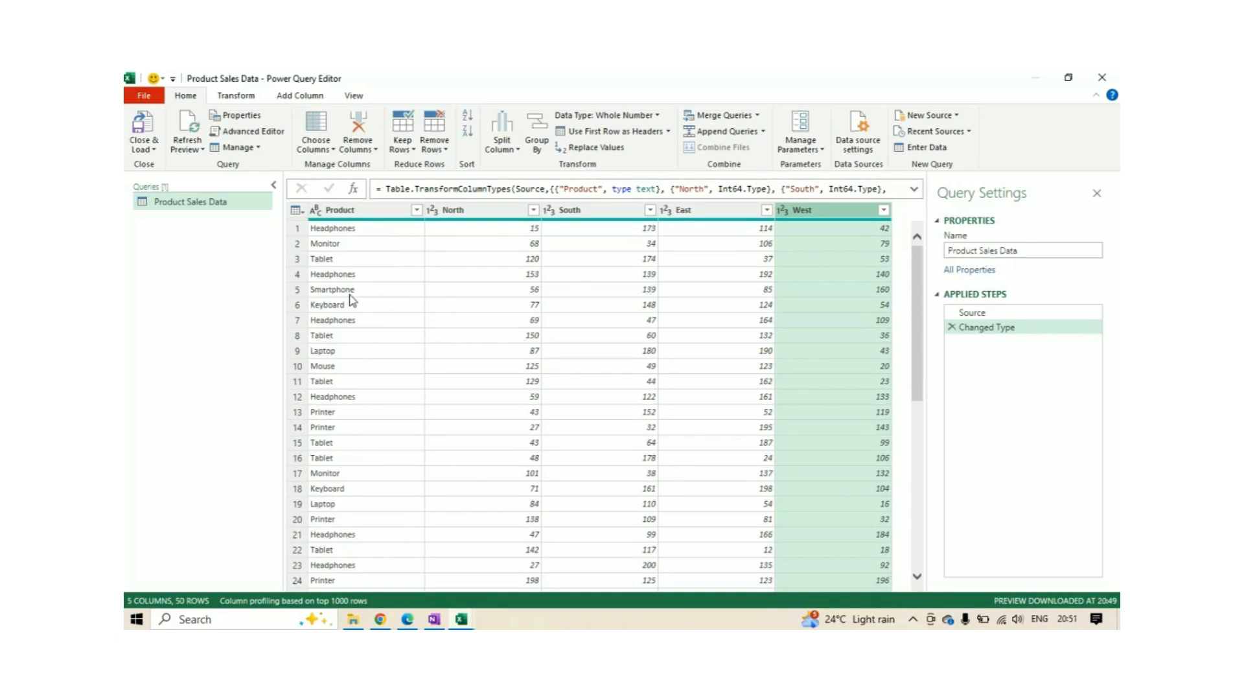
pyautogui.click(472, 214)
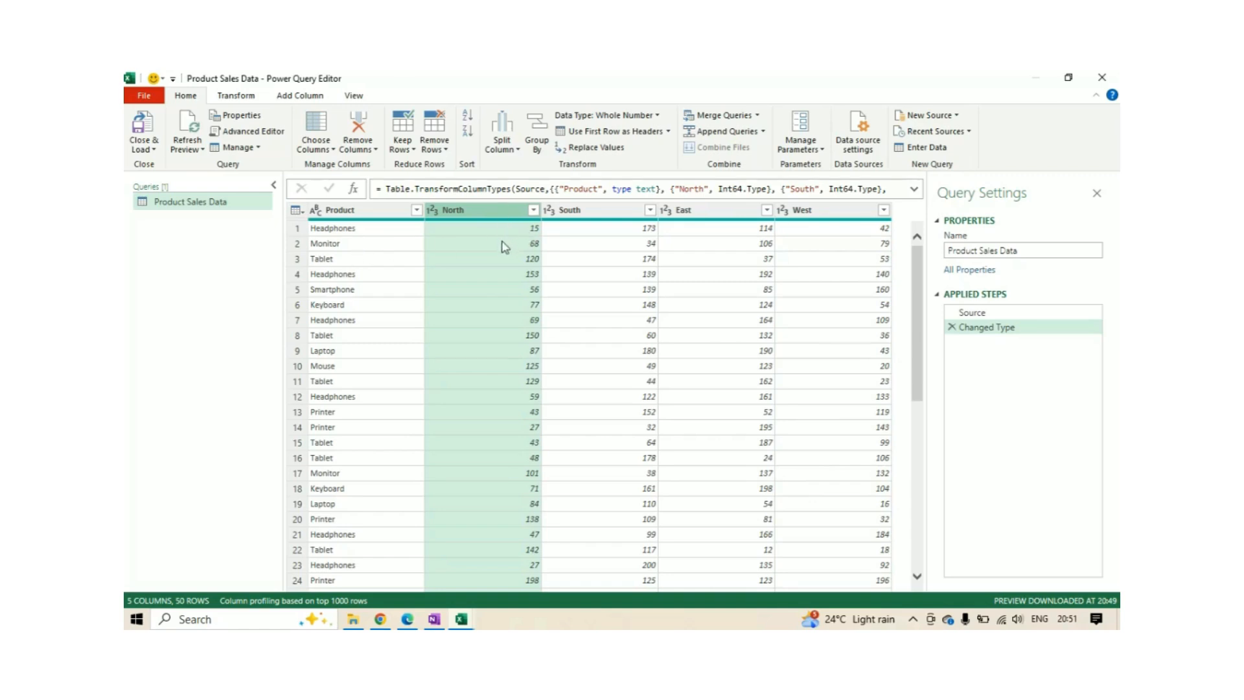
pyautogui.click(592, 215)
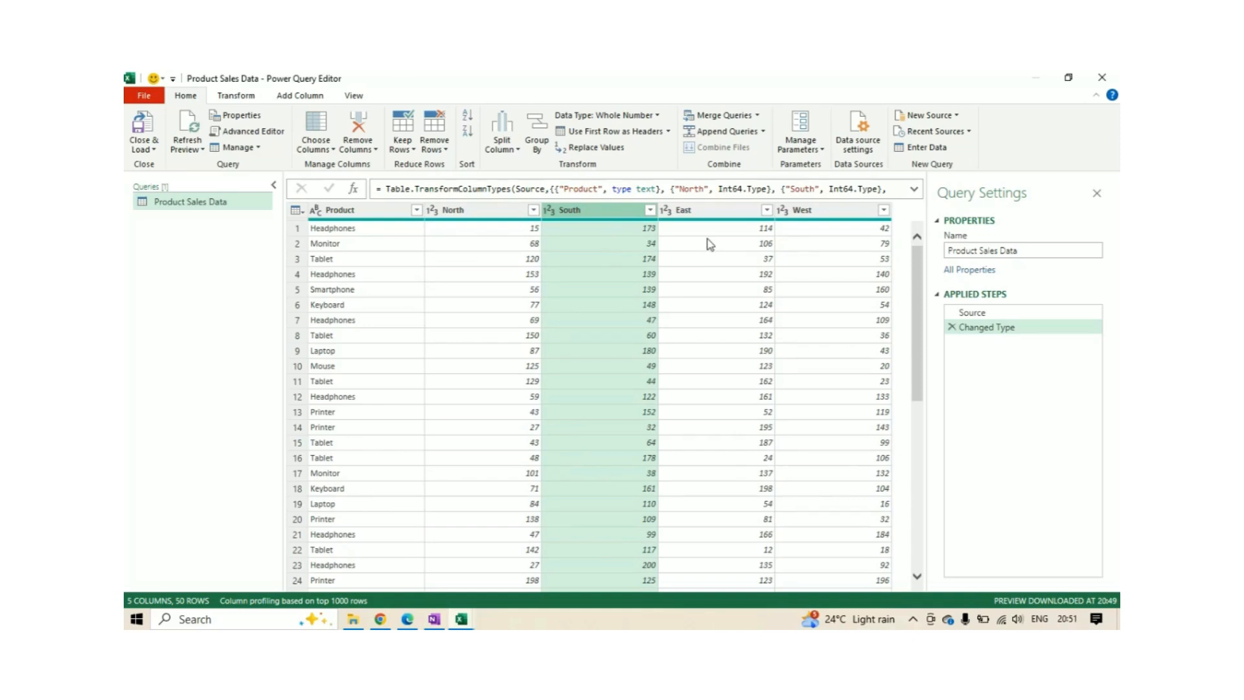
pyautogui.scroll(-5, 386, 289)
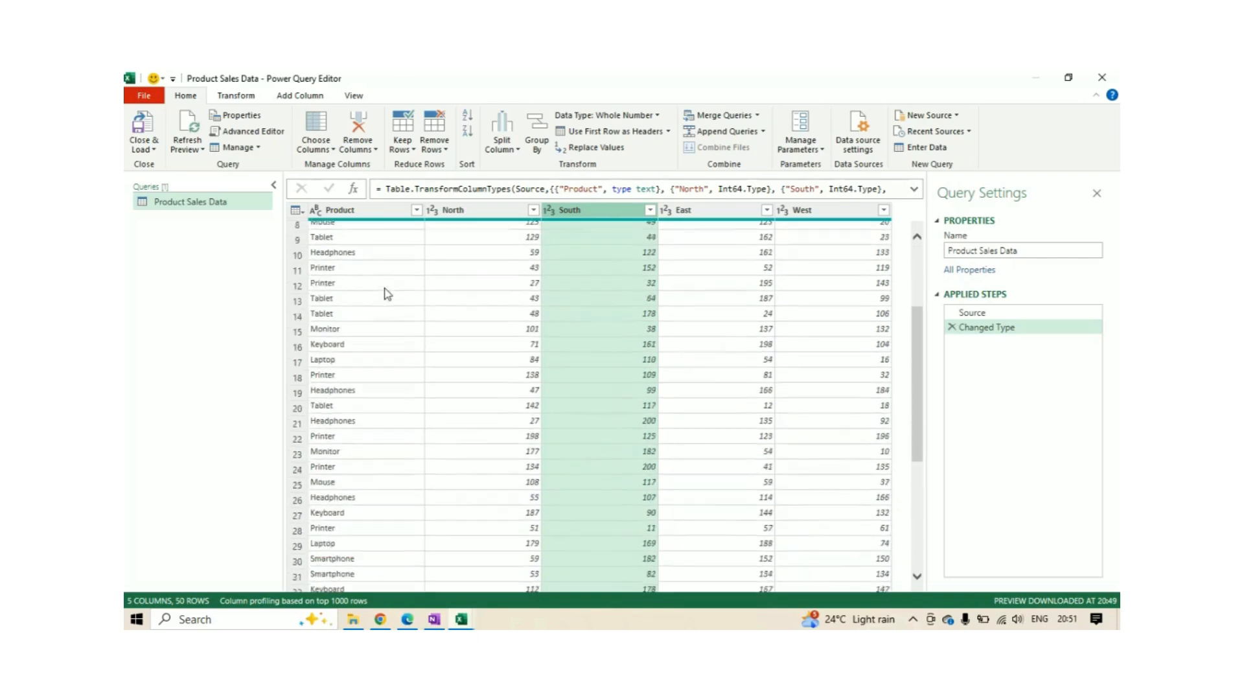
pyautogui.scroll(5, 386, 305)
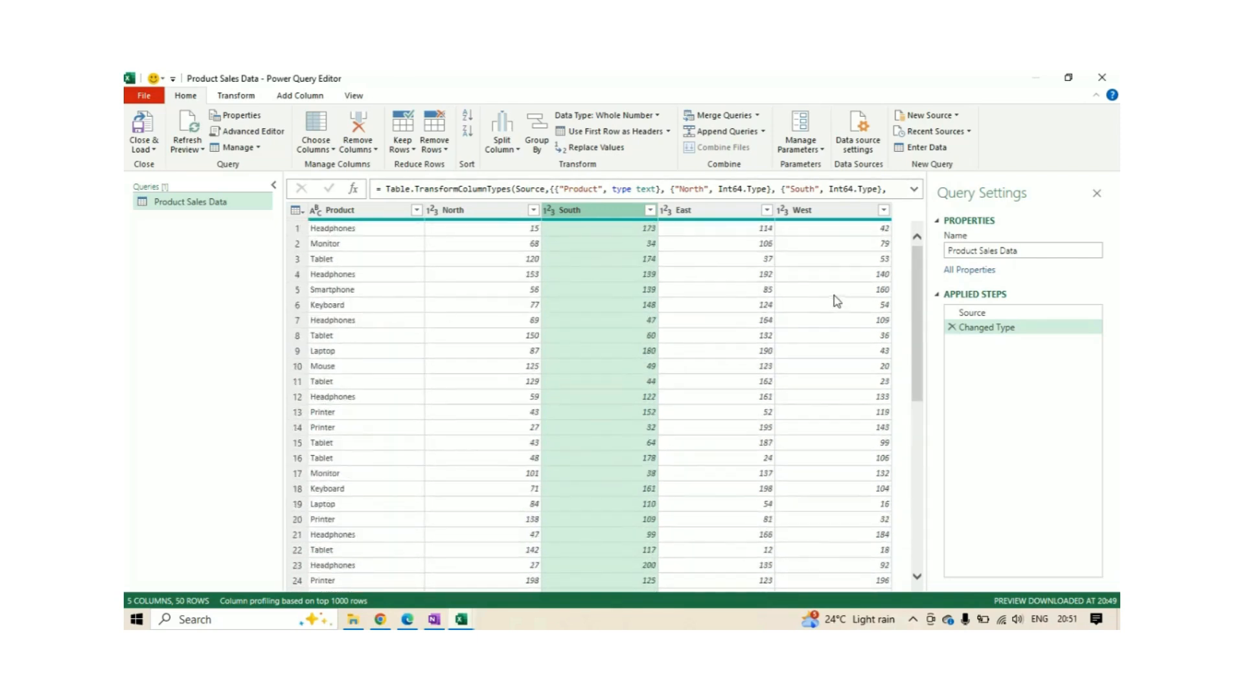
pyautogui.click(466, 212)
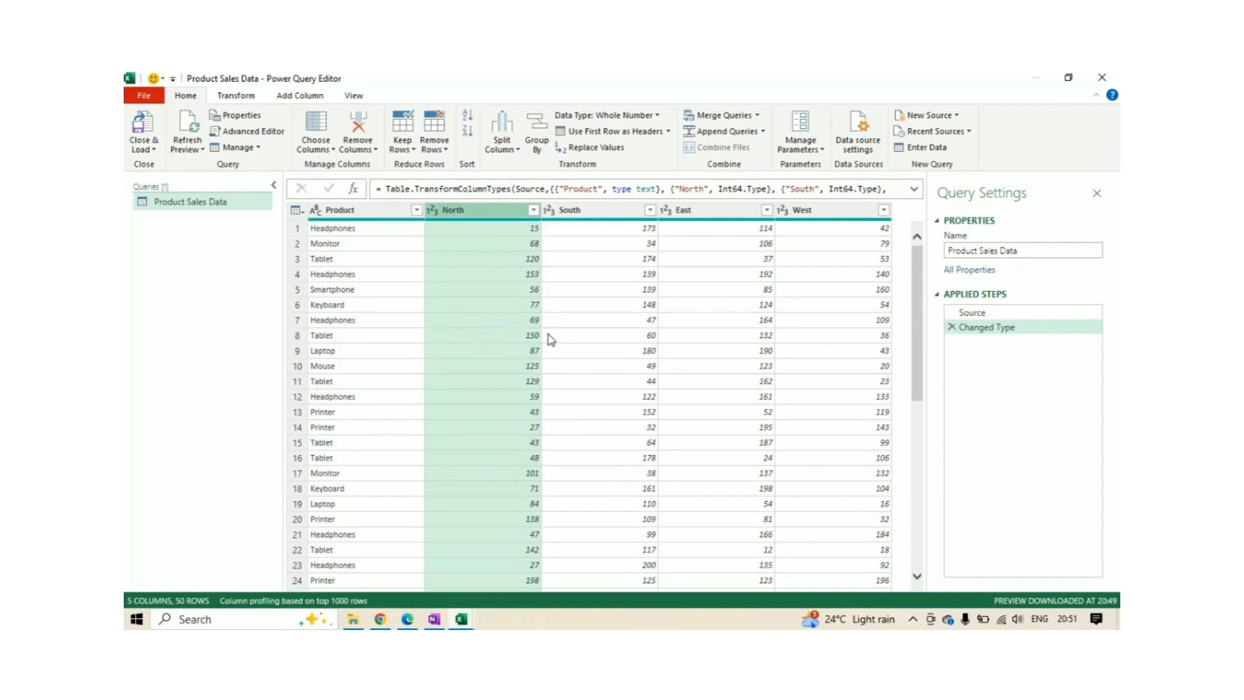
pyautogui.click(570, 213)
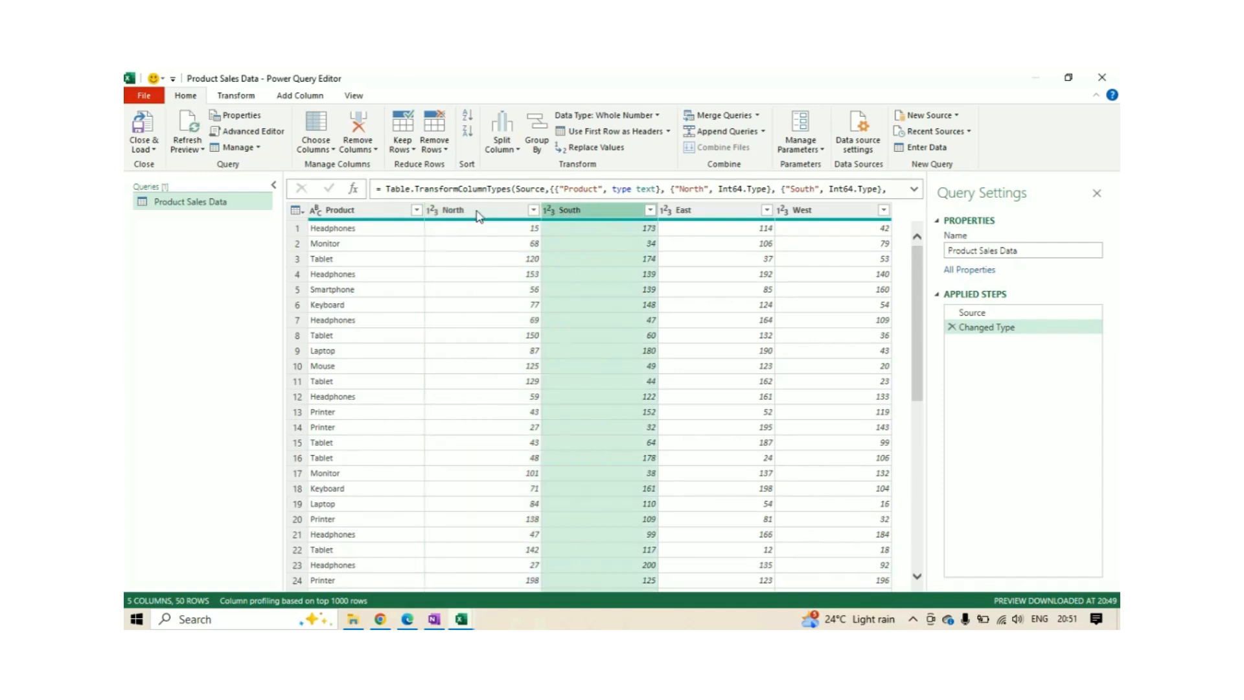
pyautogui.click(477, 212)
pyautogui.click(581, 212)
pyautogui.click(732, 212)
pyautogui.click(824, 213)
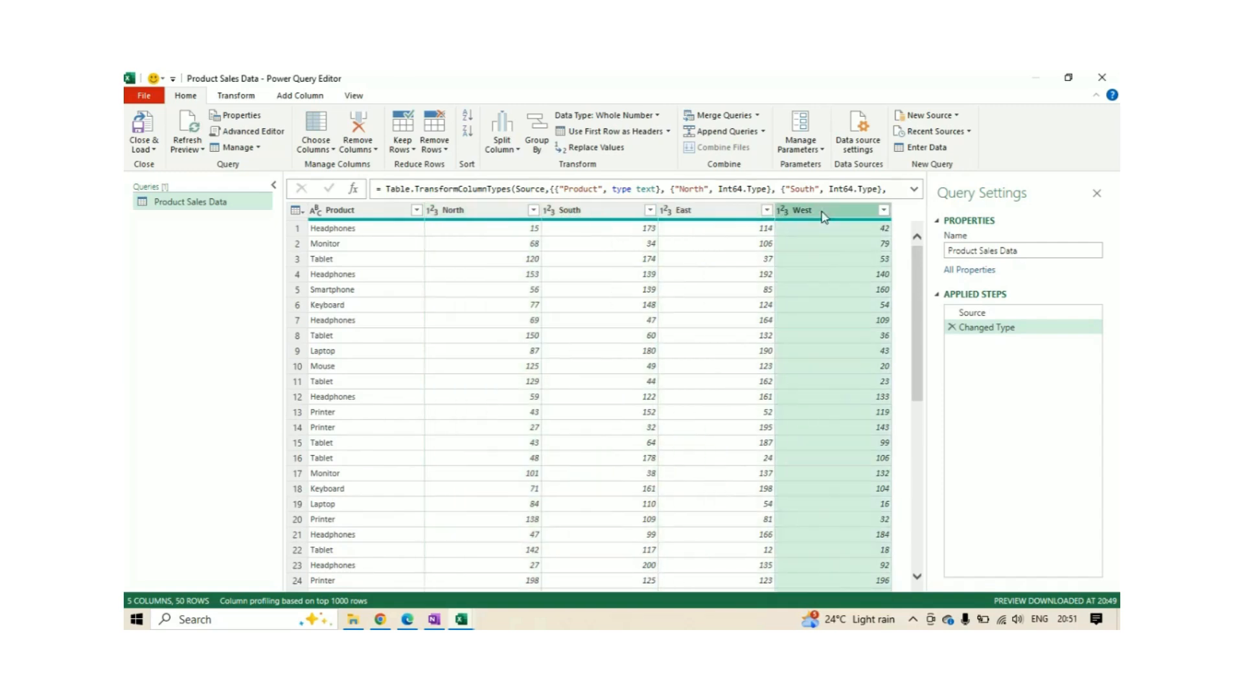
pyautogui.click(348, 212)
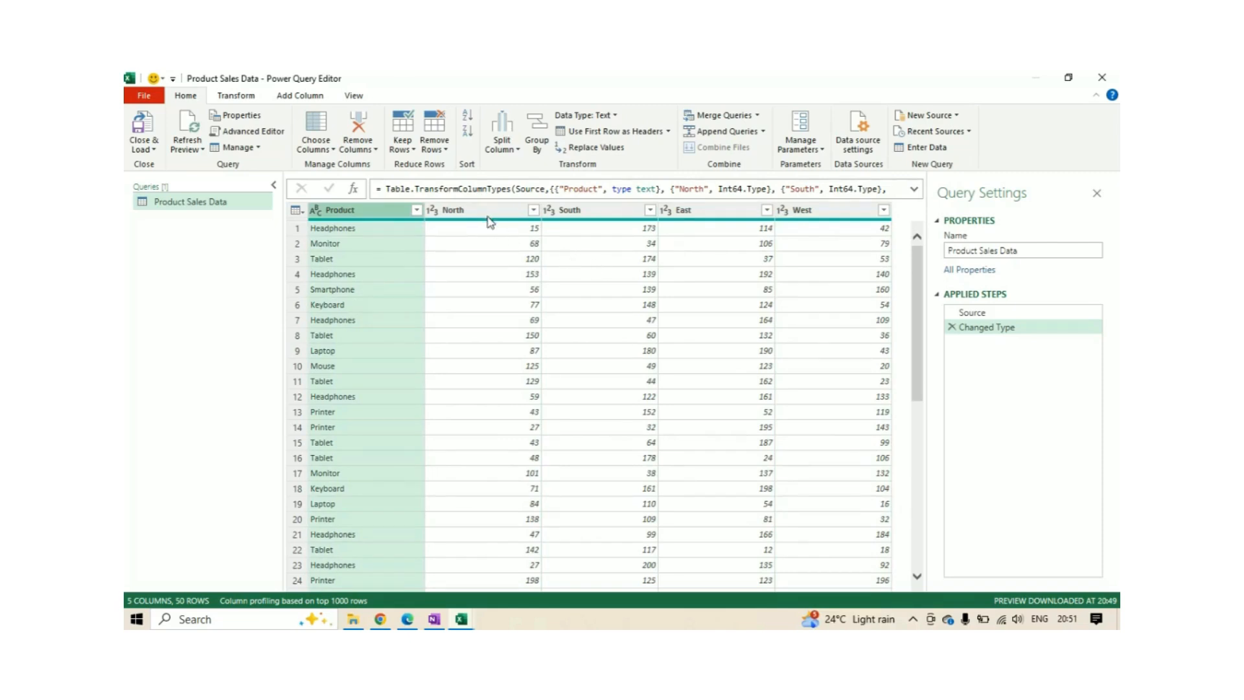
pyautogui.click(593, 215)
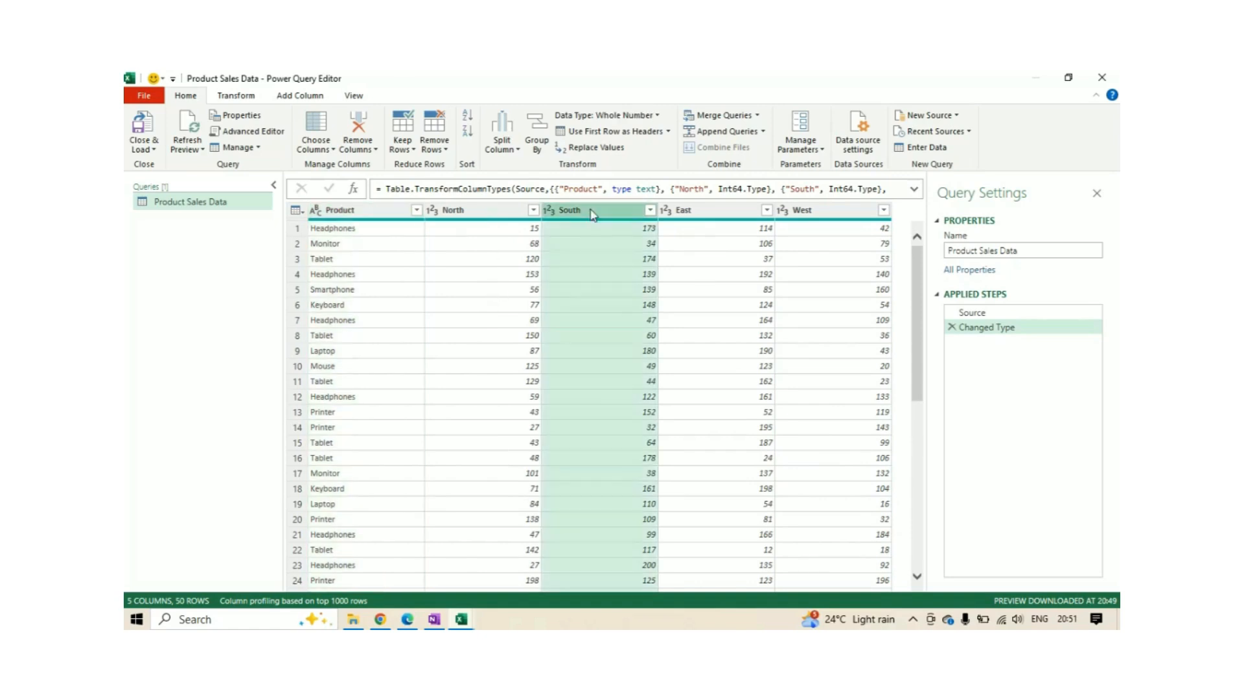
pyautogui.click(694, 215)
pyautogui.click(855, 216)
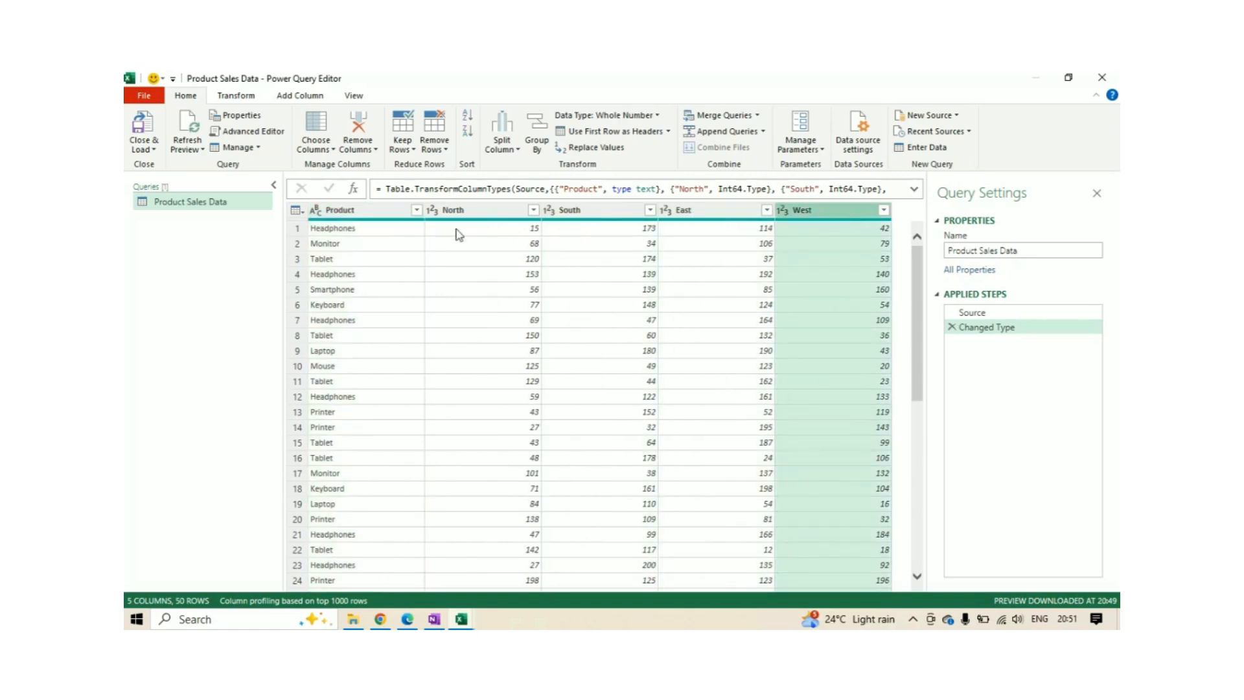
pyautogui.click(492, 214)
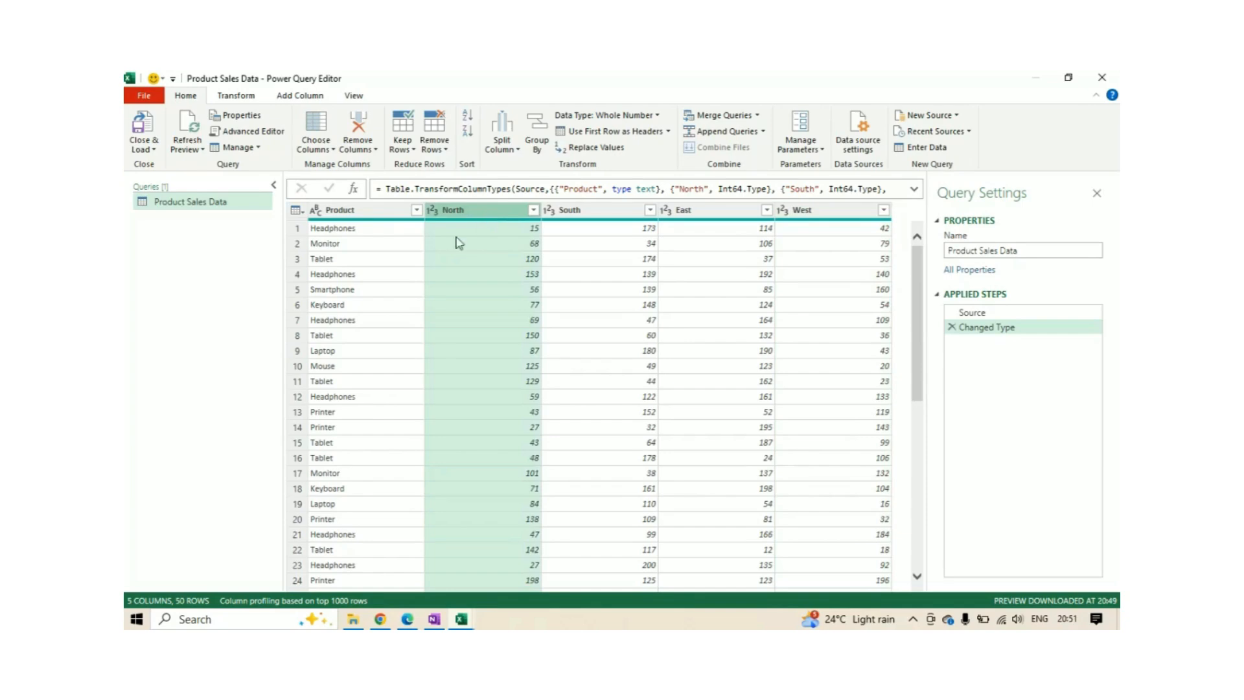
# Step: Select the Product column and view the available Unpivot Columns options
pyautogui.click(370, 214)
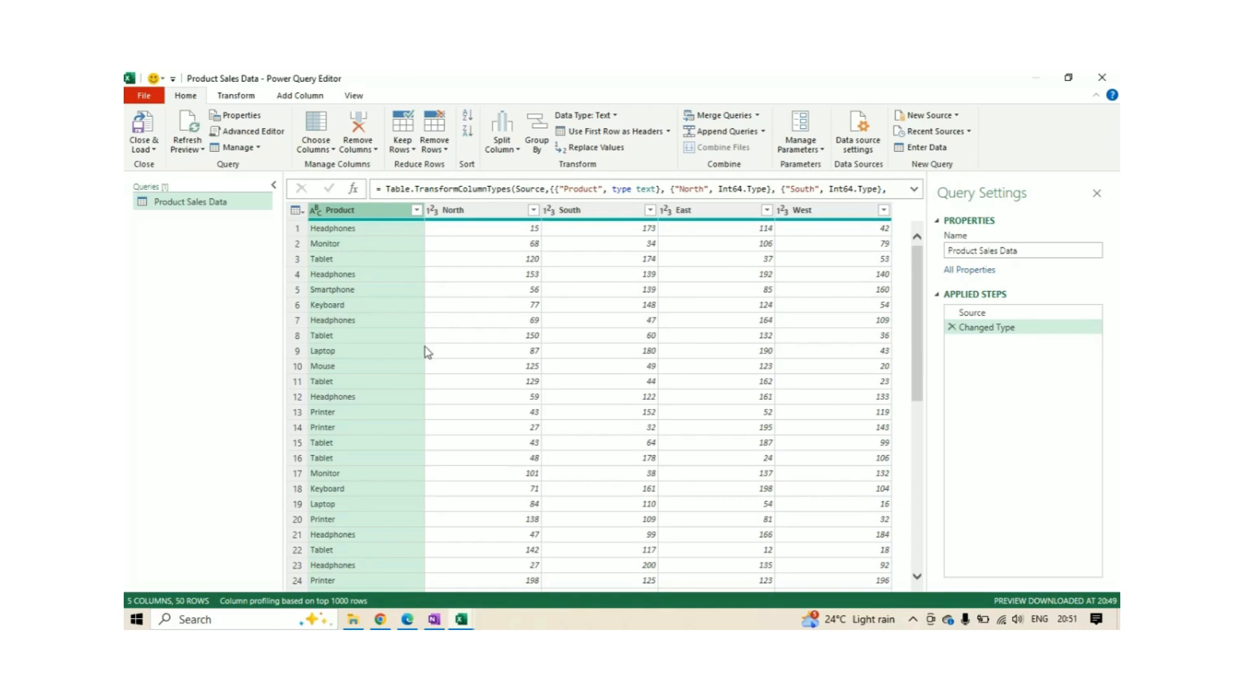
pyautogui.click(239, 97)
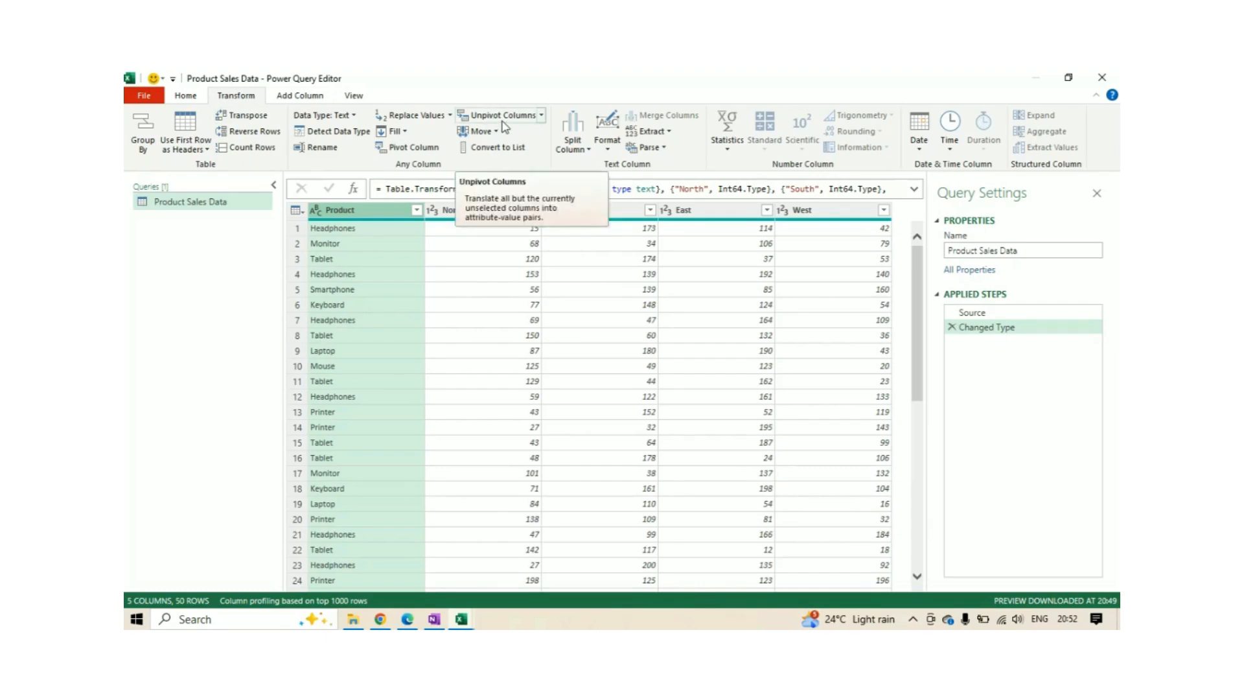
pyautogui.click(542, 116)
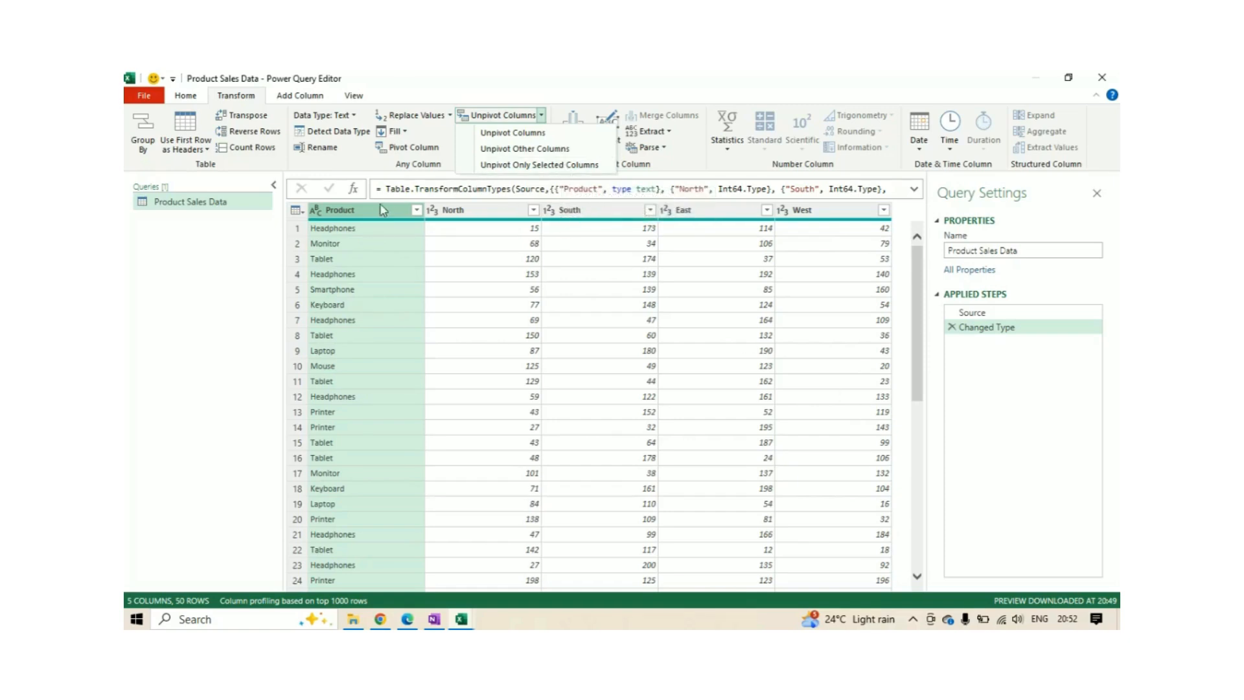
pyautogui.click(494, 216)
pyautogui.click(482, 214)
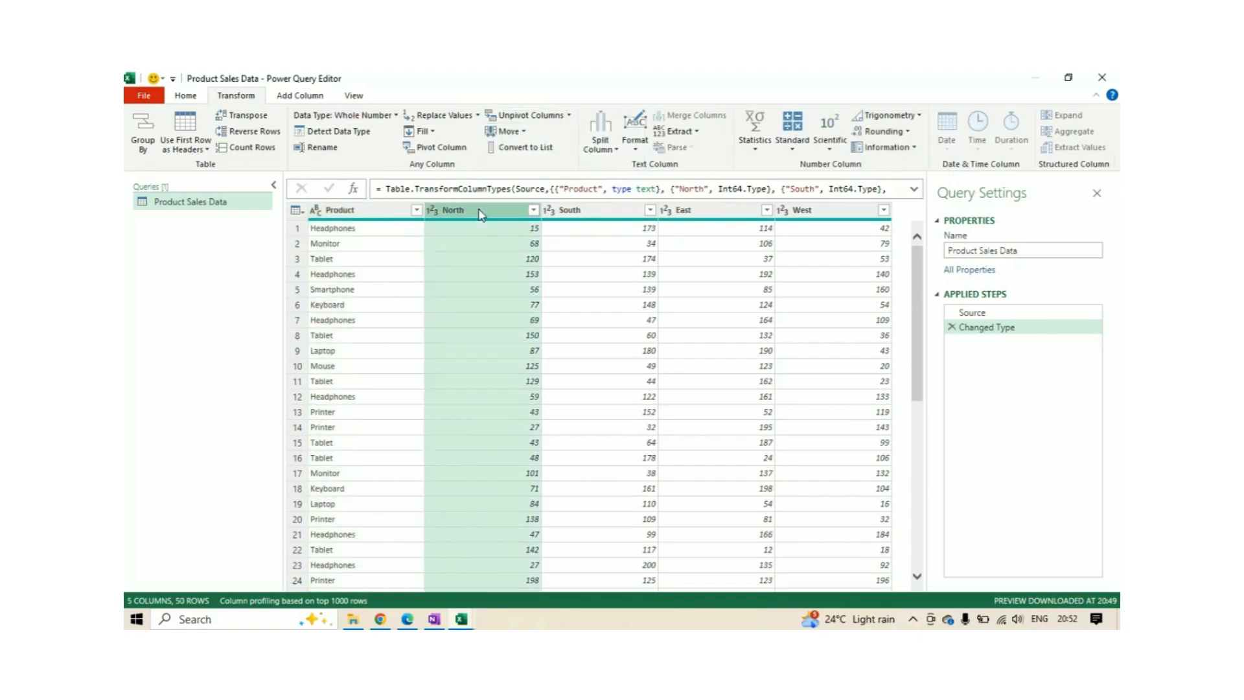
pyautogui.keyDown('ctrl'); pyautogui.click(394, 215); pyautogui.keyUp('ctrl')
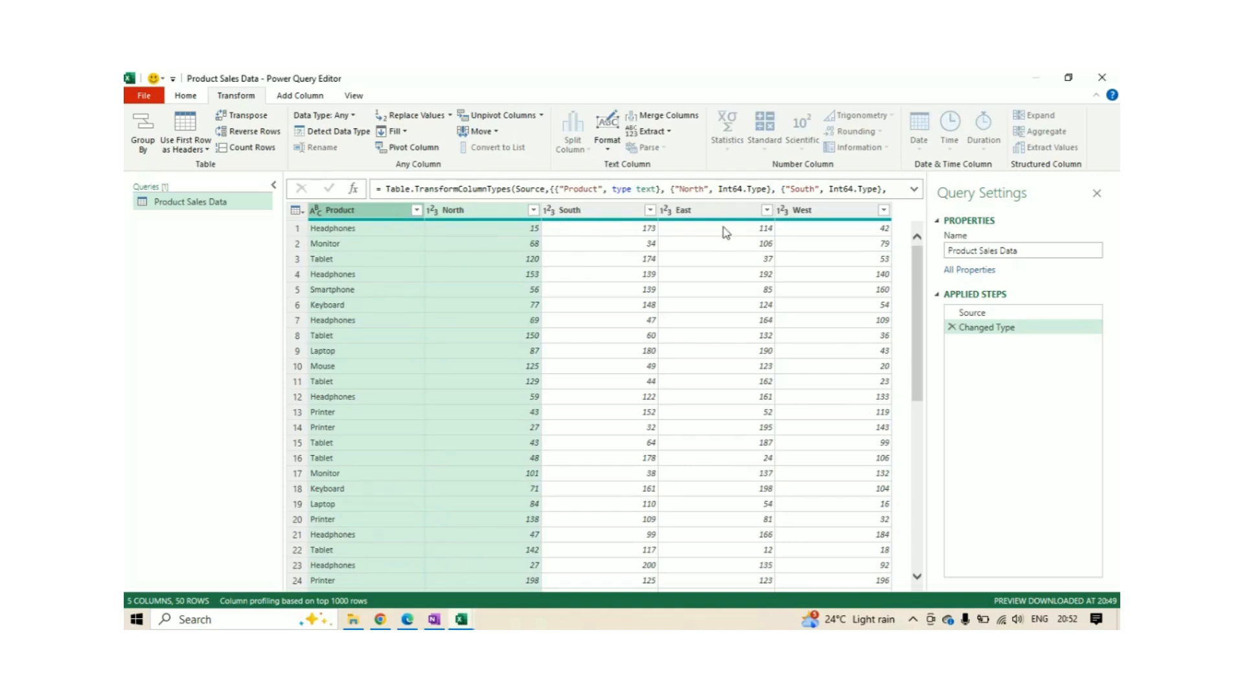
pyautogui.click(616, 214)
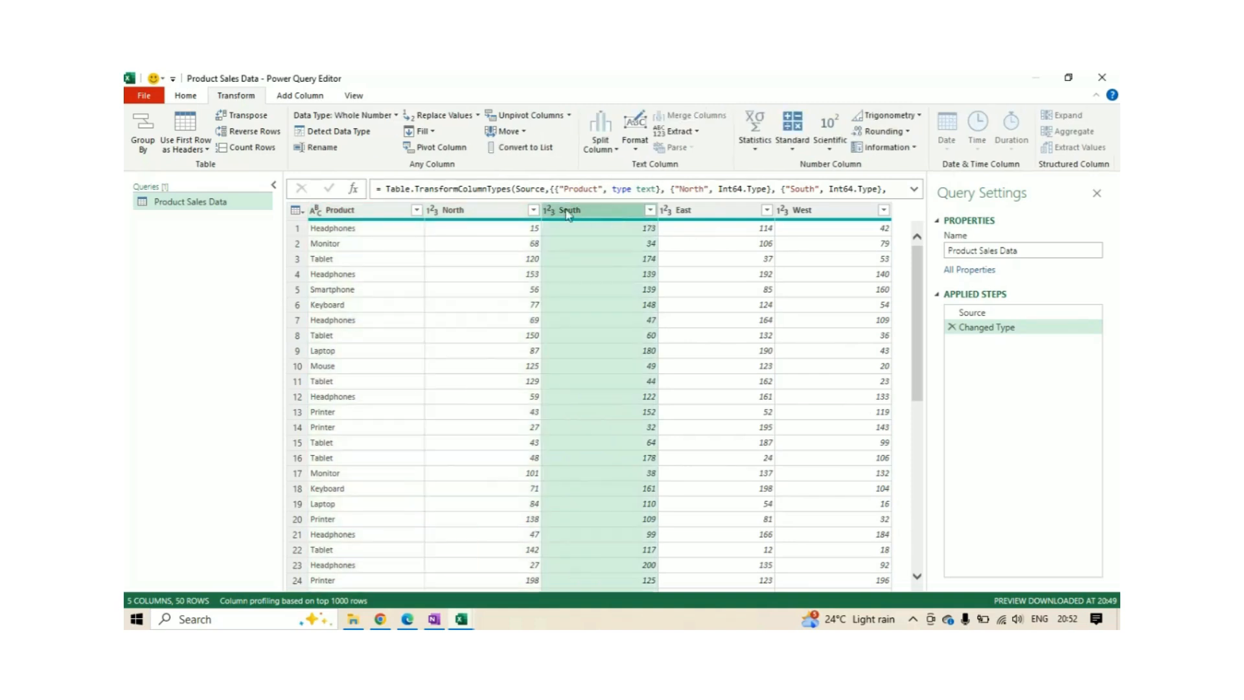
# Step: Unpivot all columns other than Product using Unpivot Other Columns
pyautogui.click(489, 214)
pyautogui.press('Left')
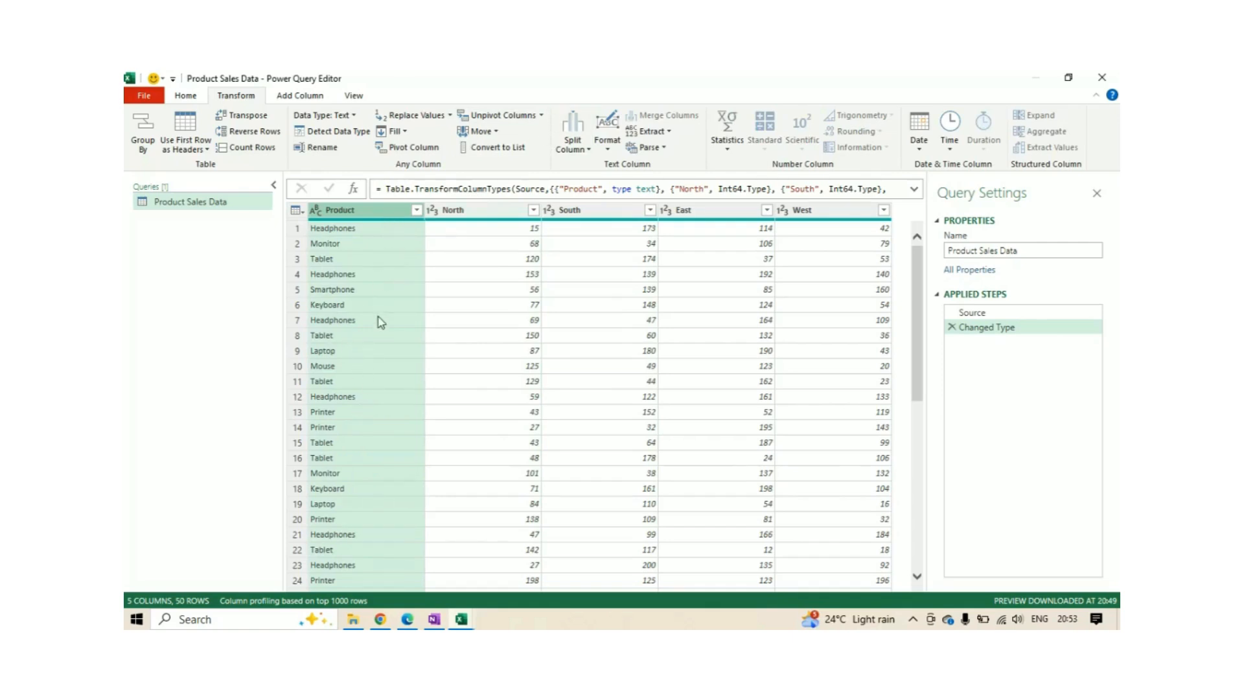
pyautogui.click(543, 119)
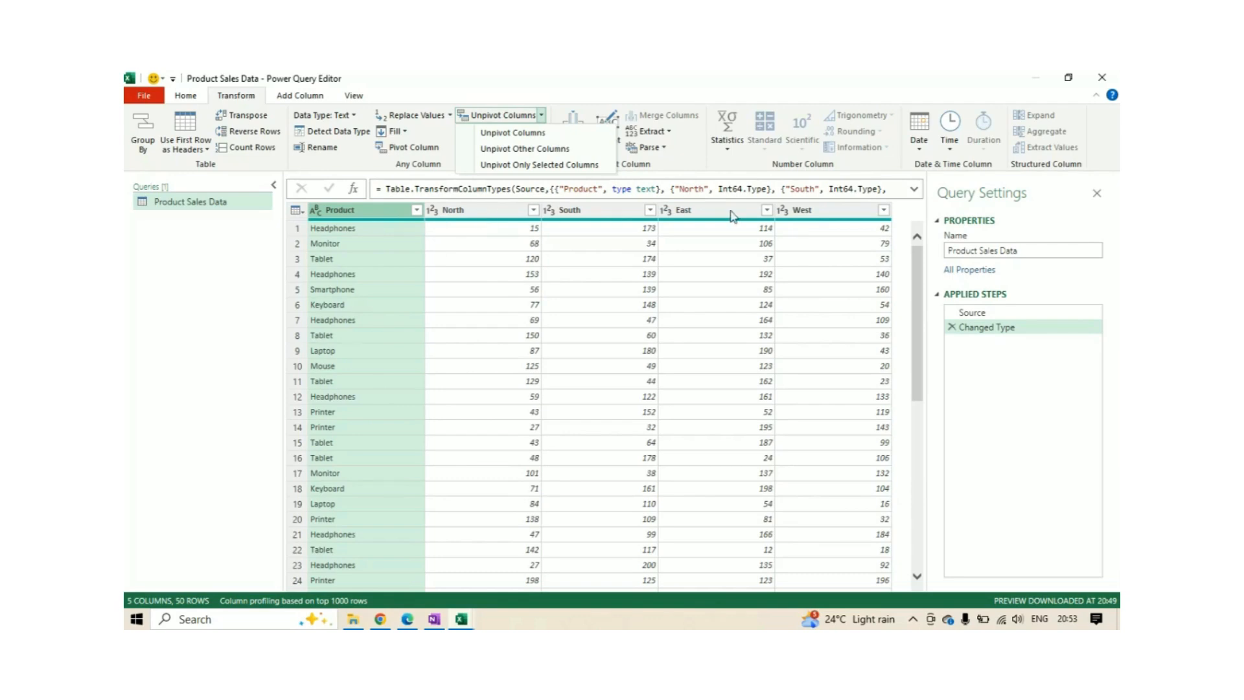
pyautogui.click(529, 150)
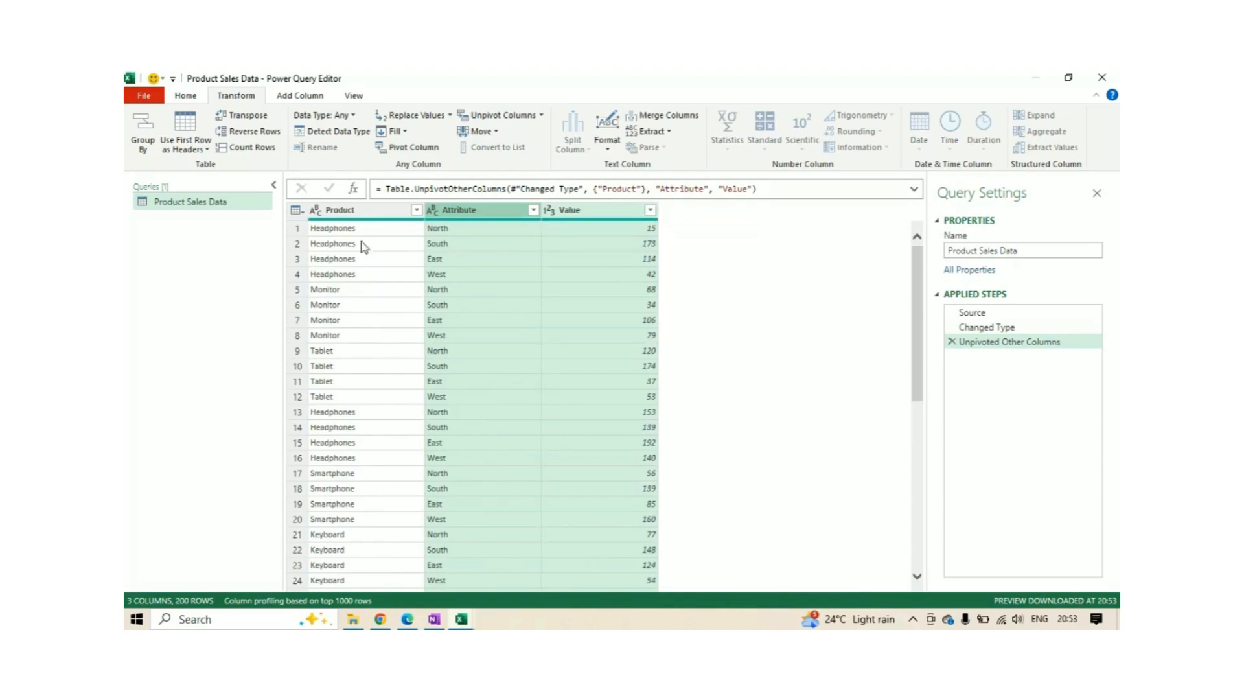
# Step: Examine the Product, Attribute and Value columns of the unpivoted table and how they relate to each other
pyautogui.click(368, 215)
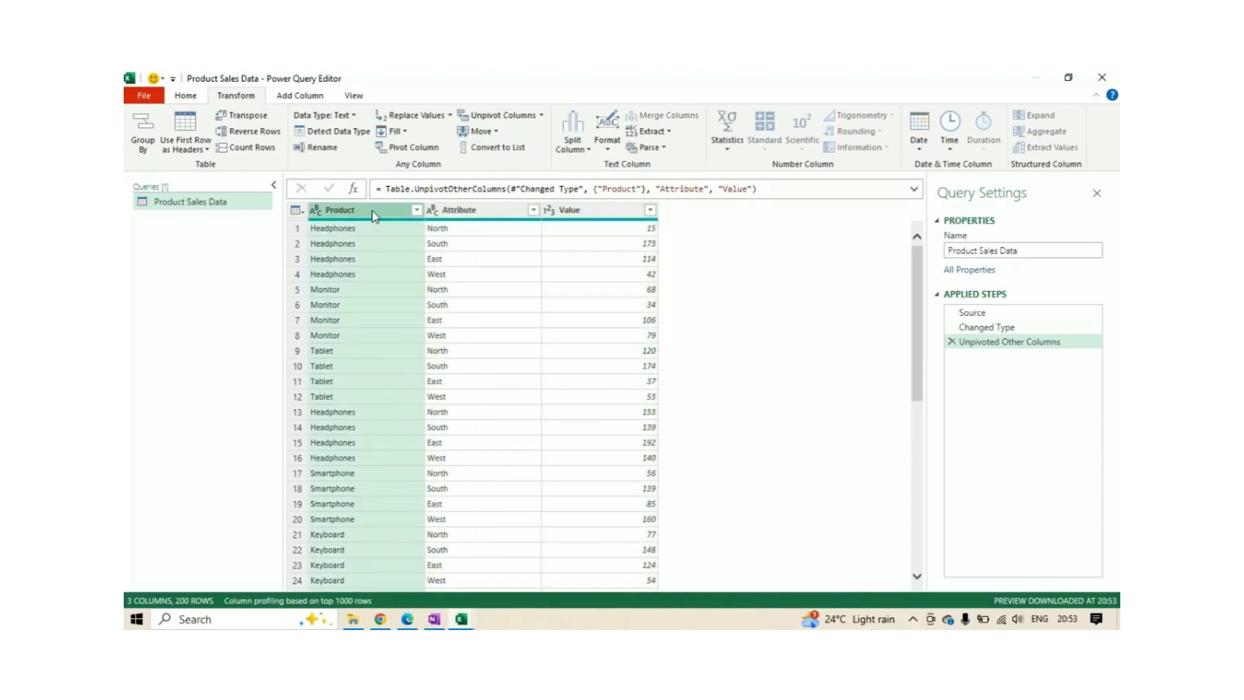
pyautogui.click(470, 213)
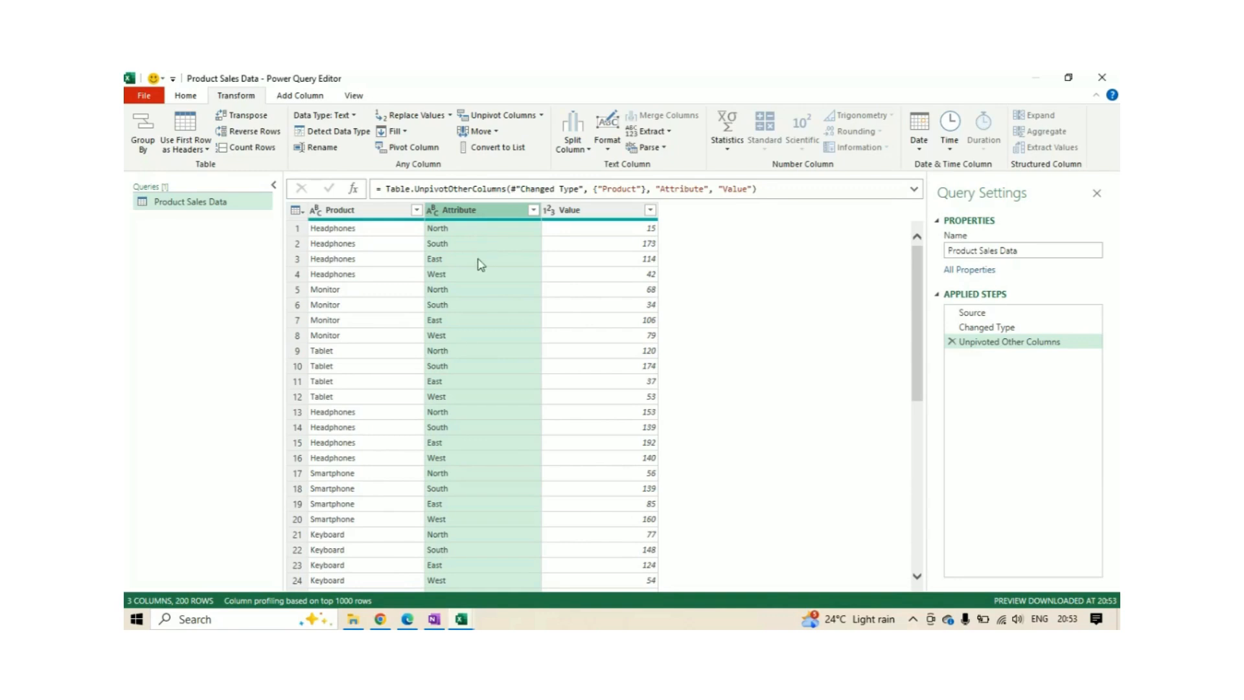
pyautogui.click(593, 213)
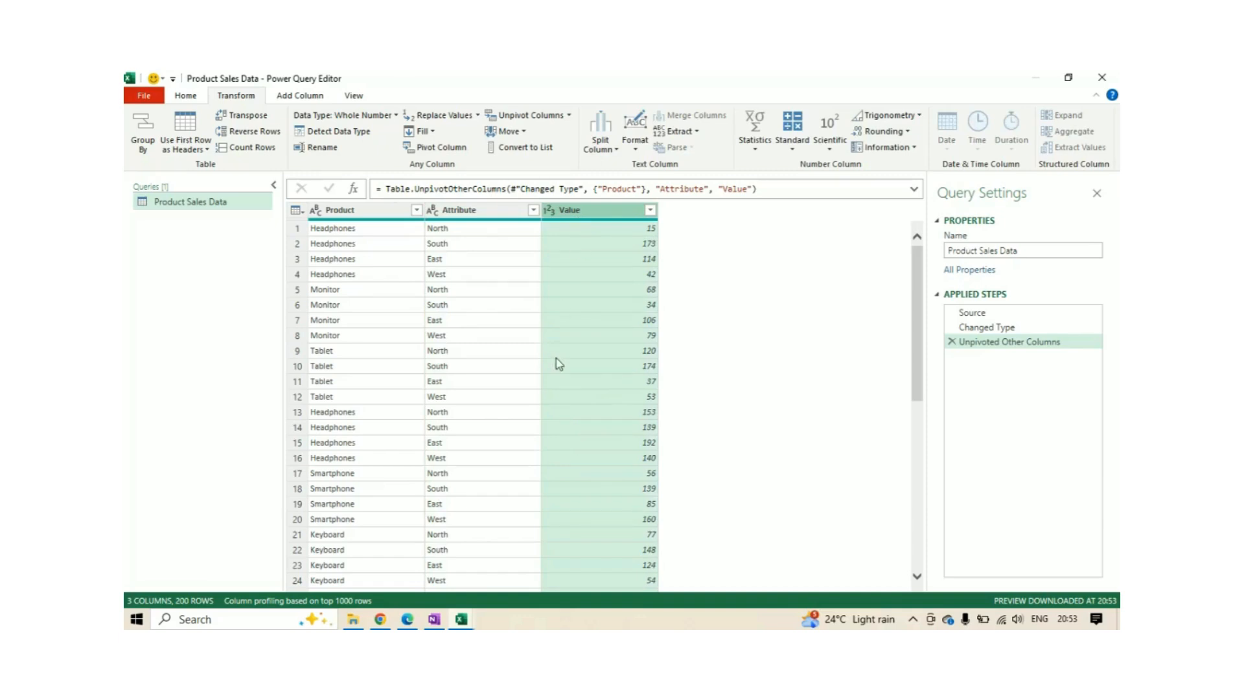
pyautogui.click(1113, 433)
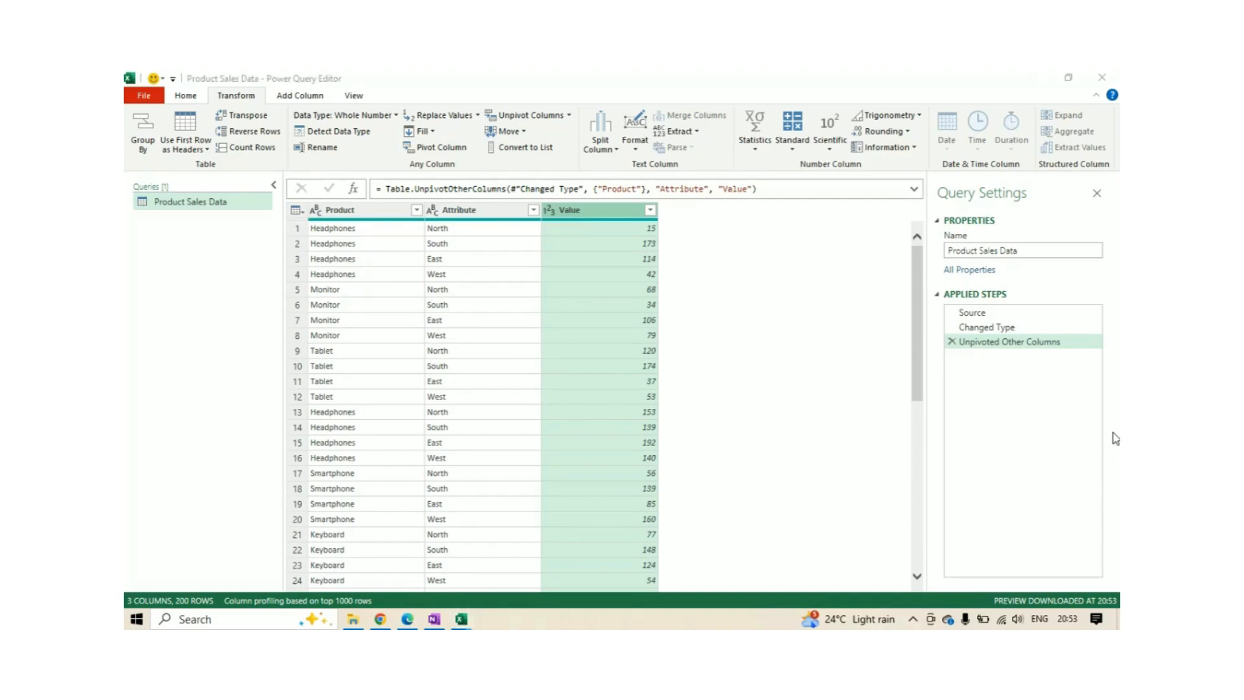
pyautogui.click(498, 211)
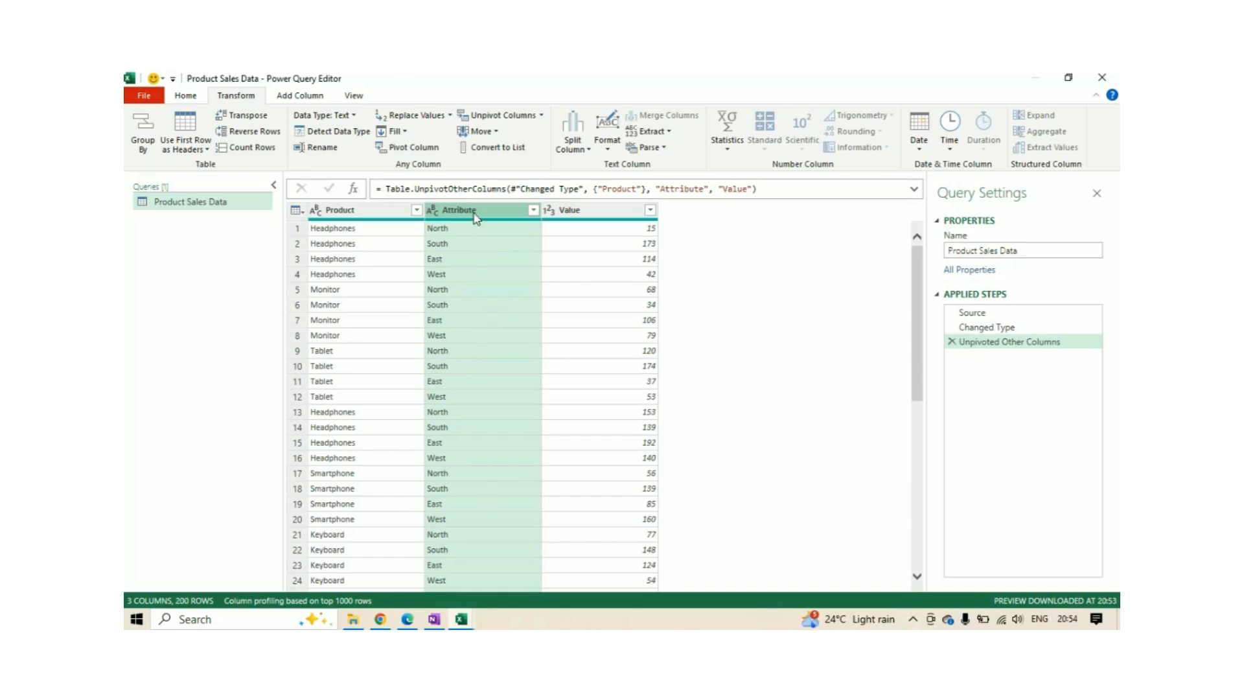
pyautogui.click(584, 215)
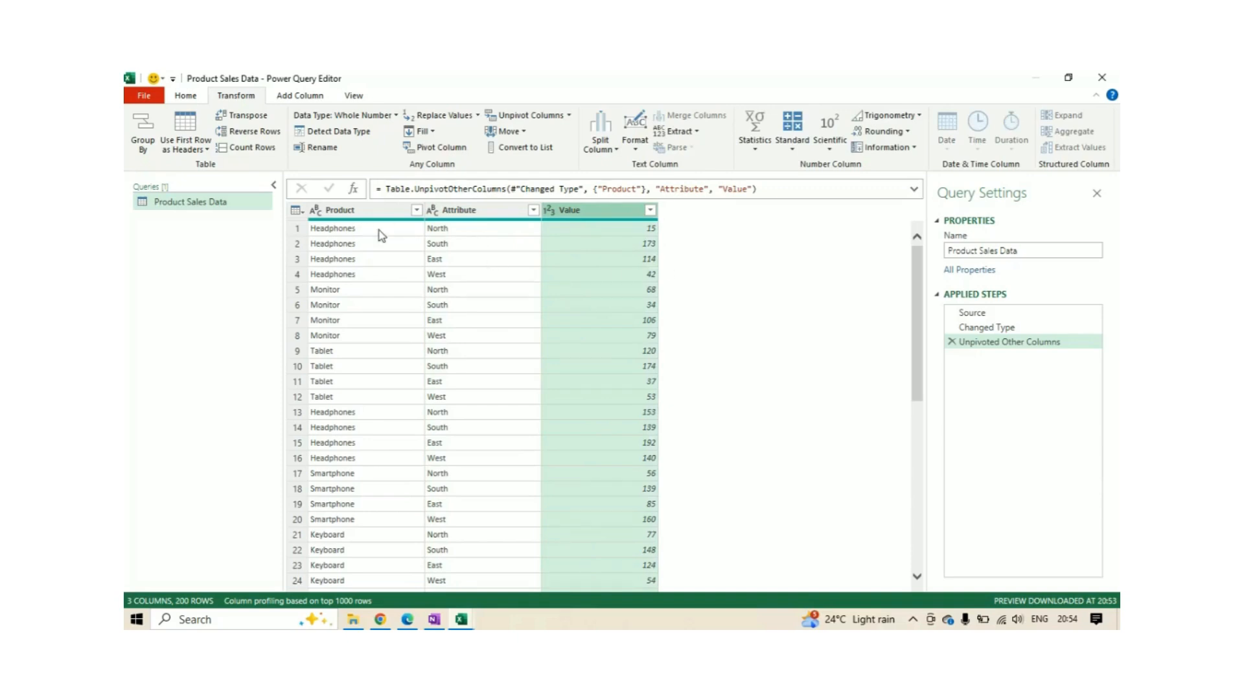
pyautogui.click(376, 211)
pyautogui.click(479, 217)
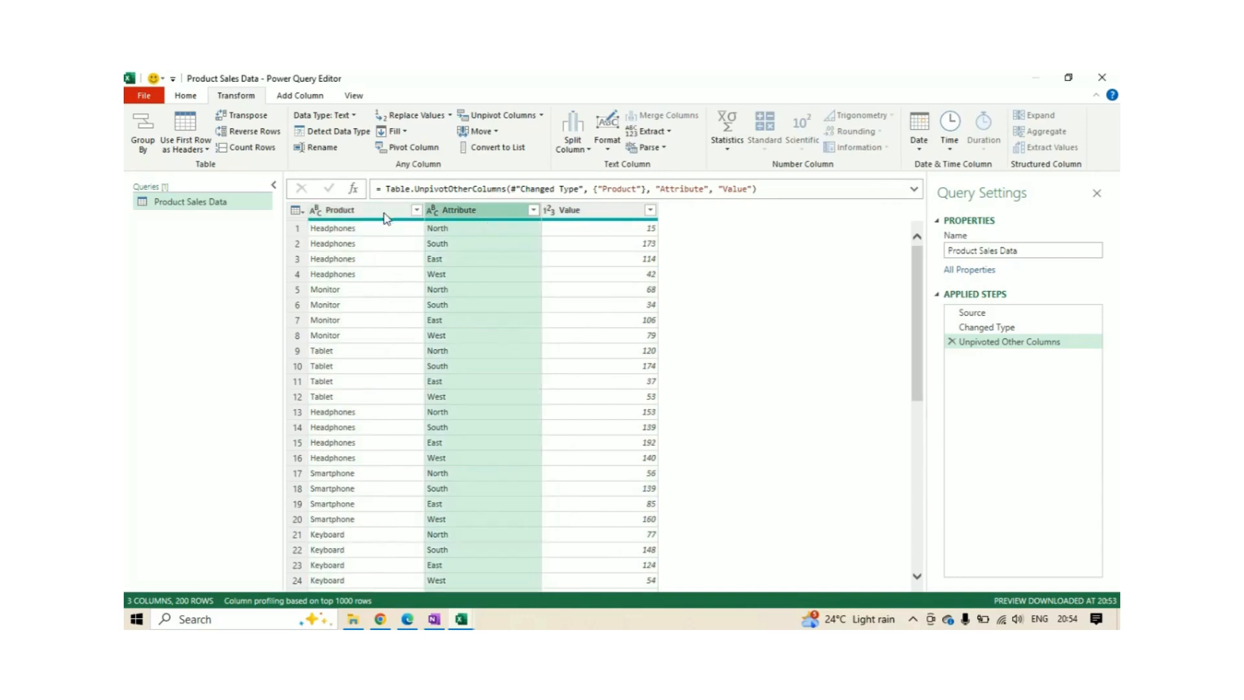
pyautogui.click(385, 213)
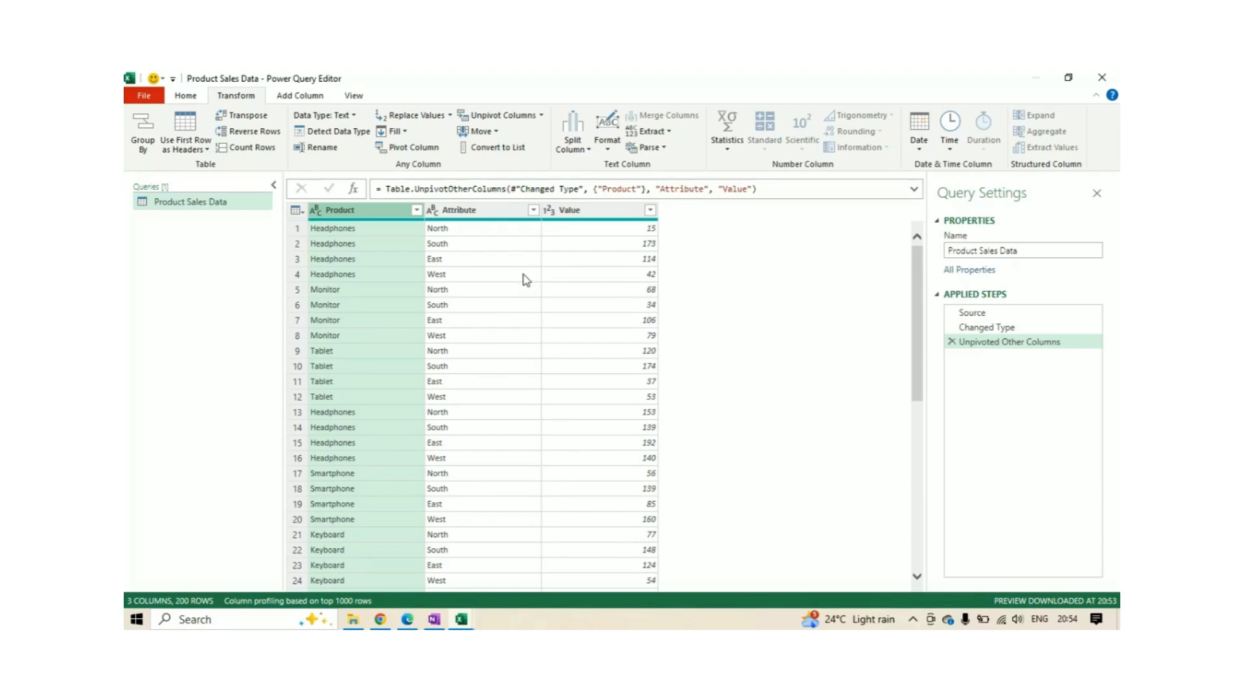
pyautogui.click(482, 211)
pyautogui.click(604, 210)
pyautogui.click(483, 211)
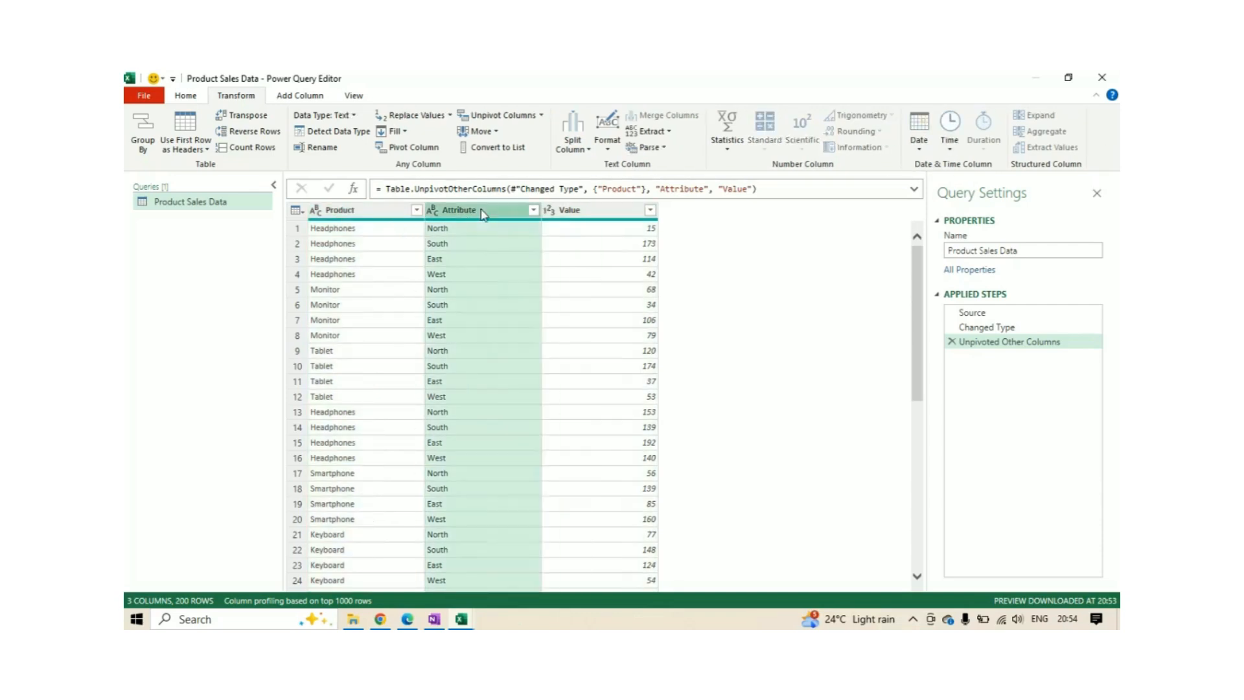
pyautogui.click(348, 210)
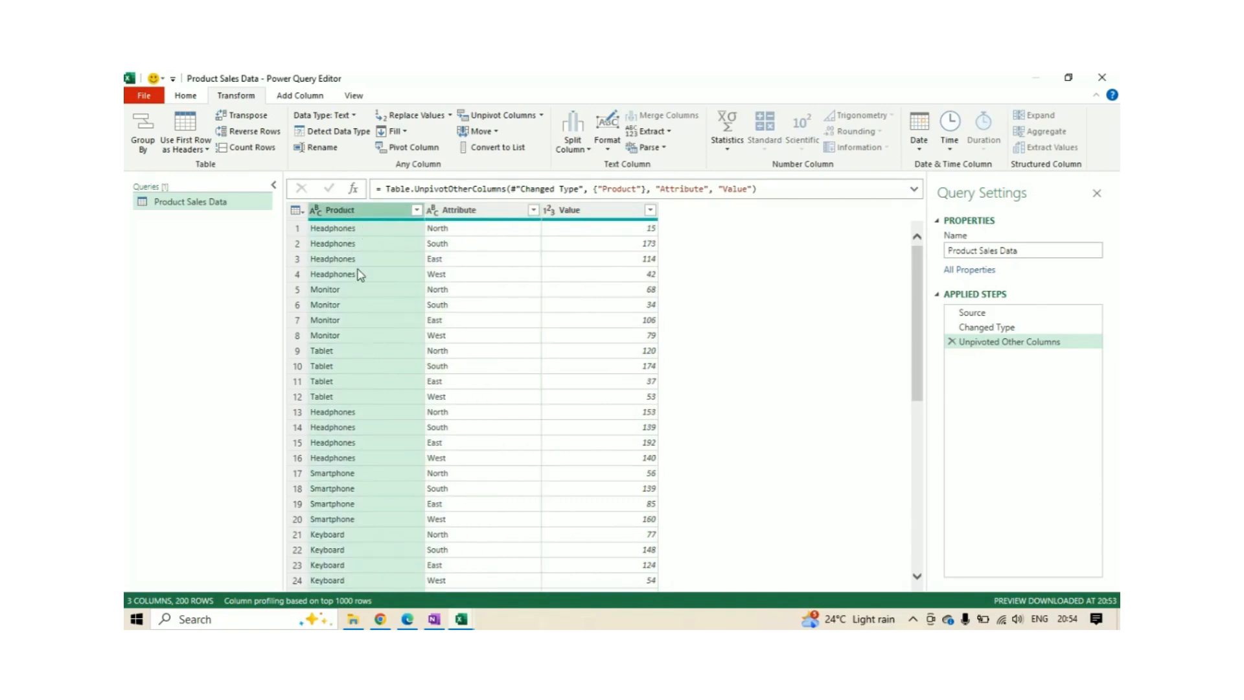
# Step: Look through the unpivoted rows for products that repeat with the same regions
pyautogui.scroll(-4, 361, 278)
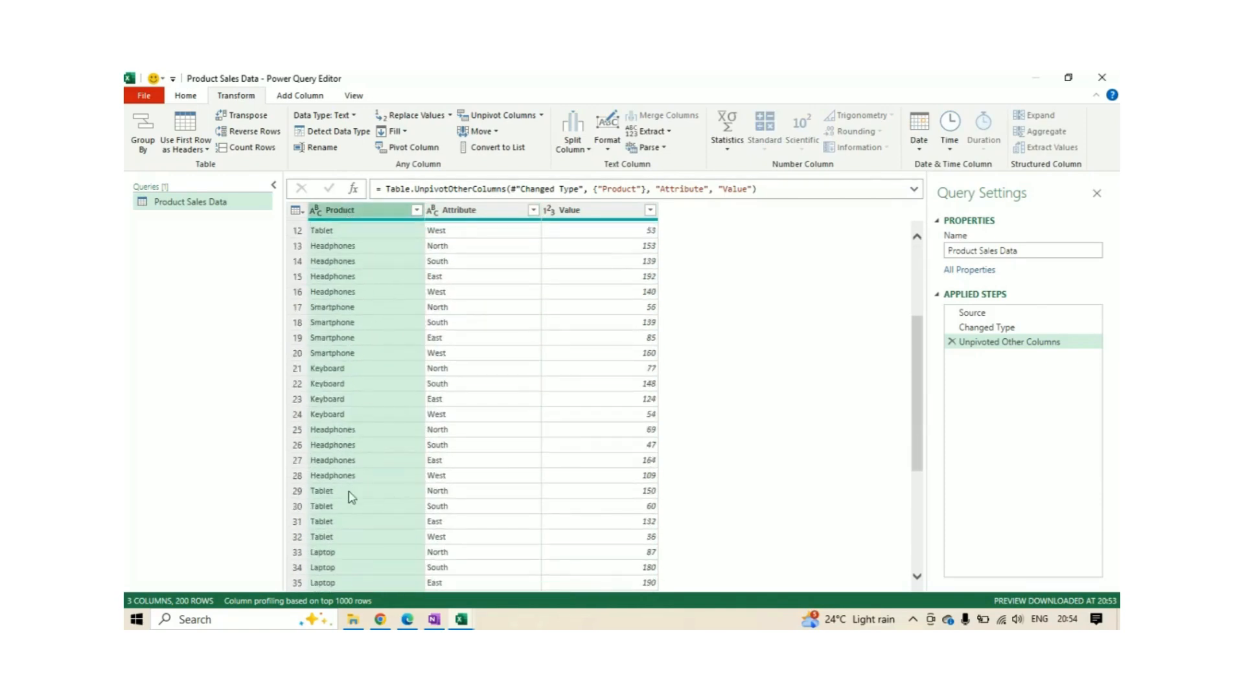
pyautogui.scroll(4, 351, 496)
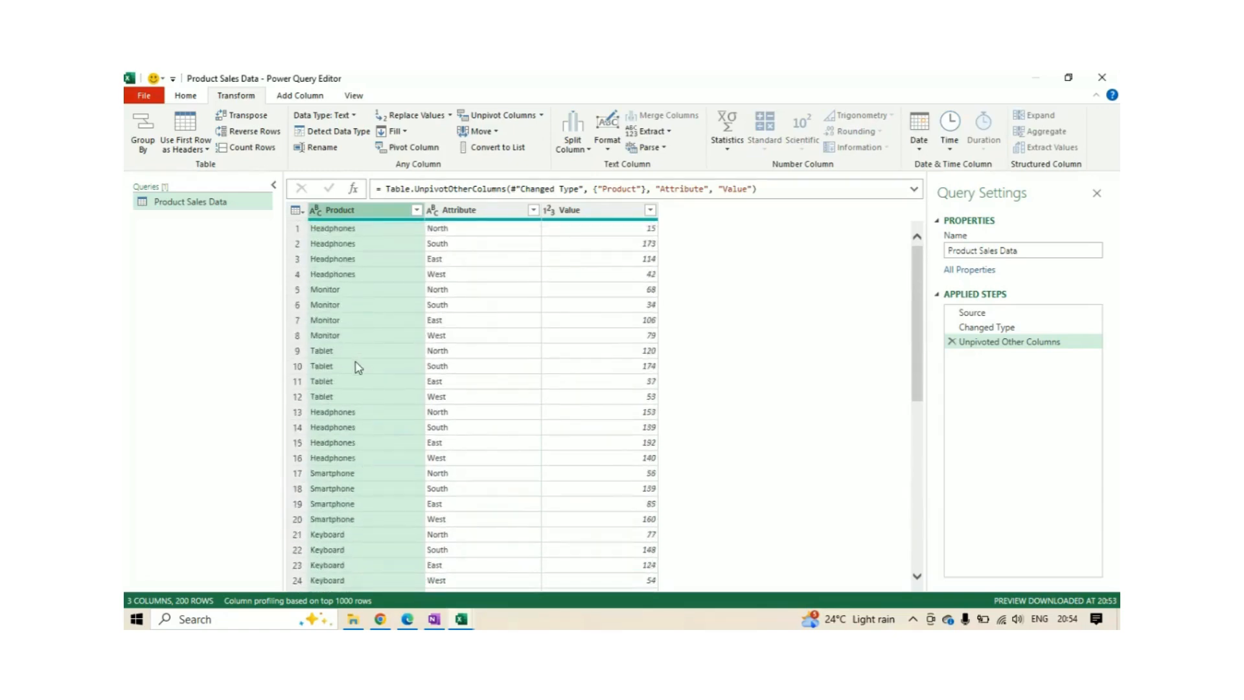
pyautogui.scroll(-3, 360, 363)
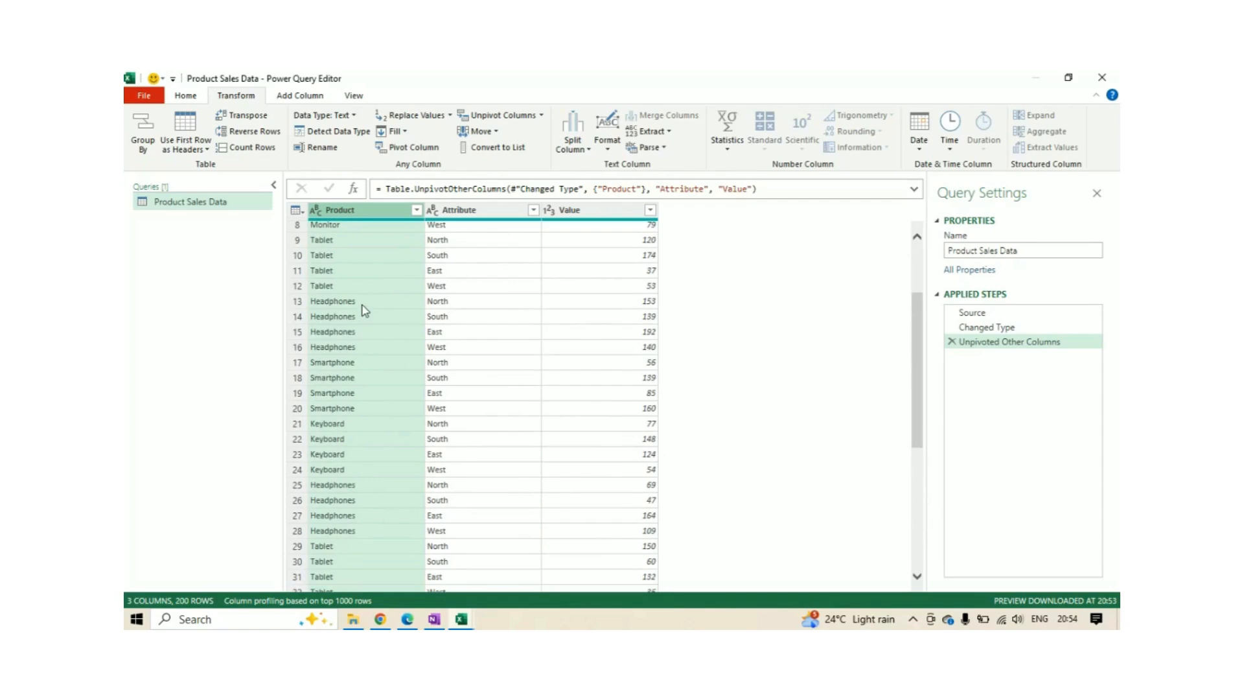
pyautogui.scroll(-4, 363, 351)
pyautogui.scroll(-2, 362, 492)
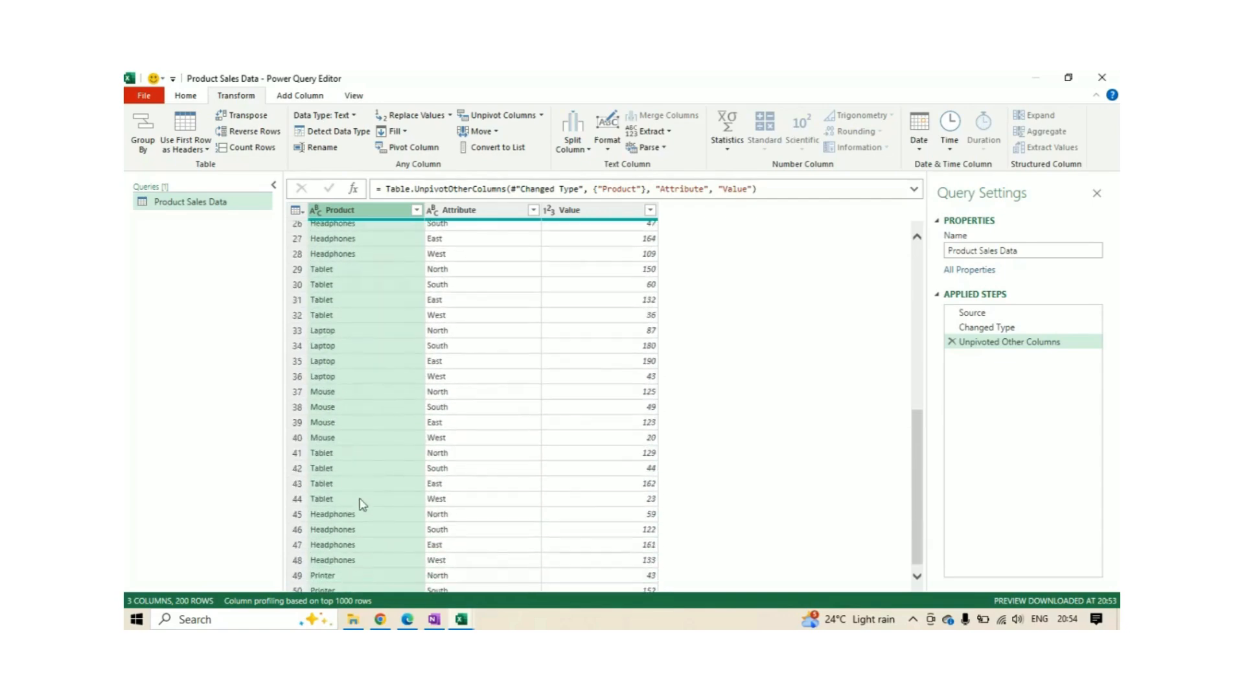
pyautogui.scroll(-1, 366, 531)
pyautogui.scroll(10, 363, 386)
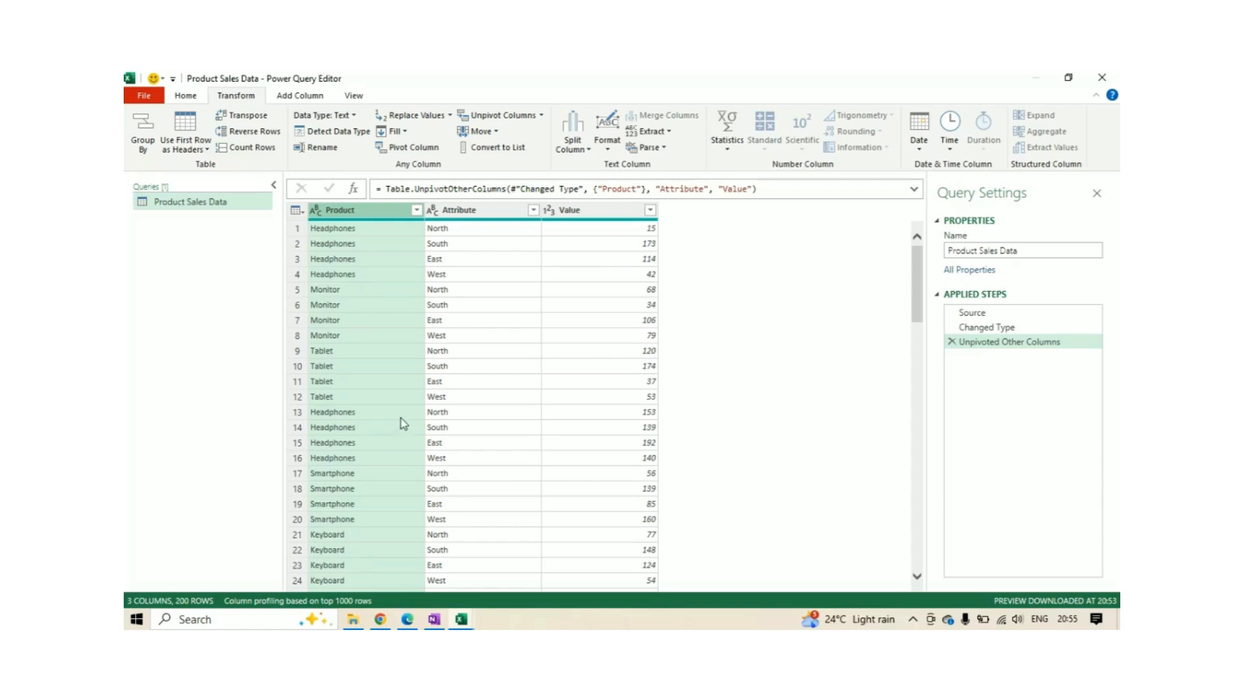
pyautogui.scroll(-2, 402, 420)
pyautogui.scroll(2, 402, 420)
# Step: Start a Group By on the Product column with a new column named Sales and the All Rows operation
pyautogui.click(143, 132)
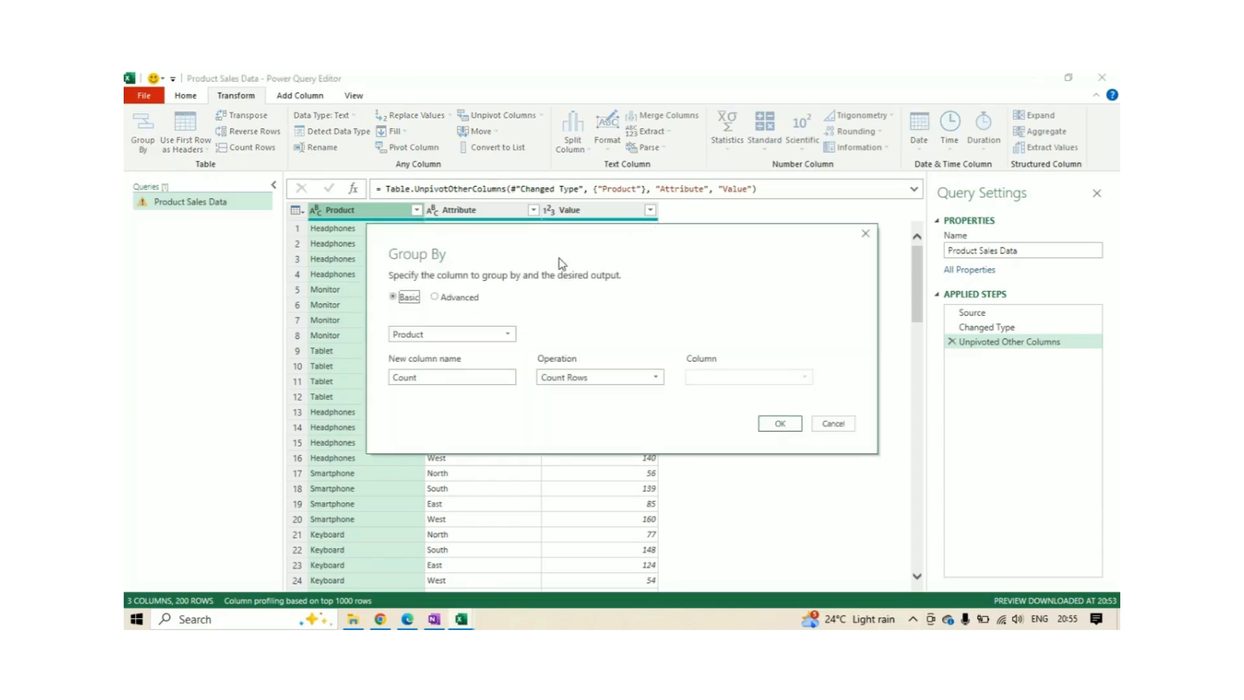
pyautogui.moveTo(566, 243); pyautogui.dragTo(556, 186)
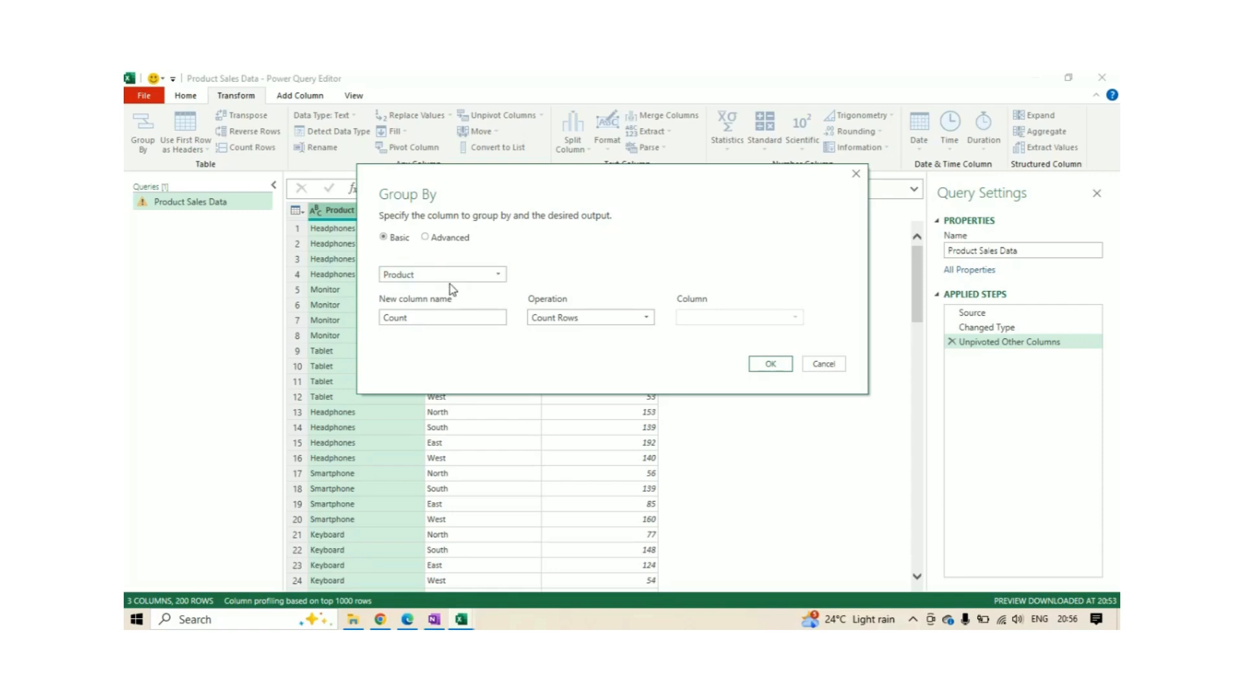
pyautogui.moveTo(627, 177); pyautogui.dragTo(629, 161)
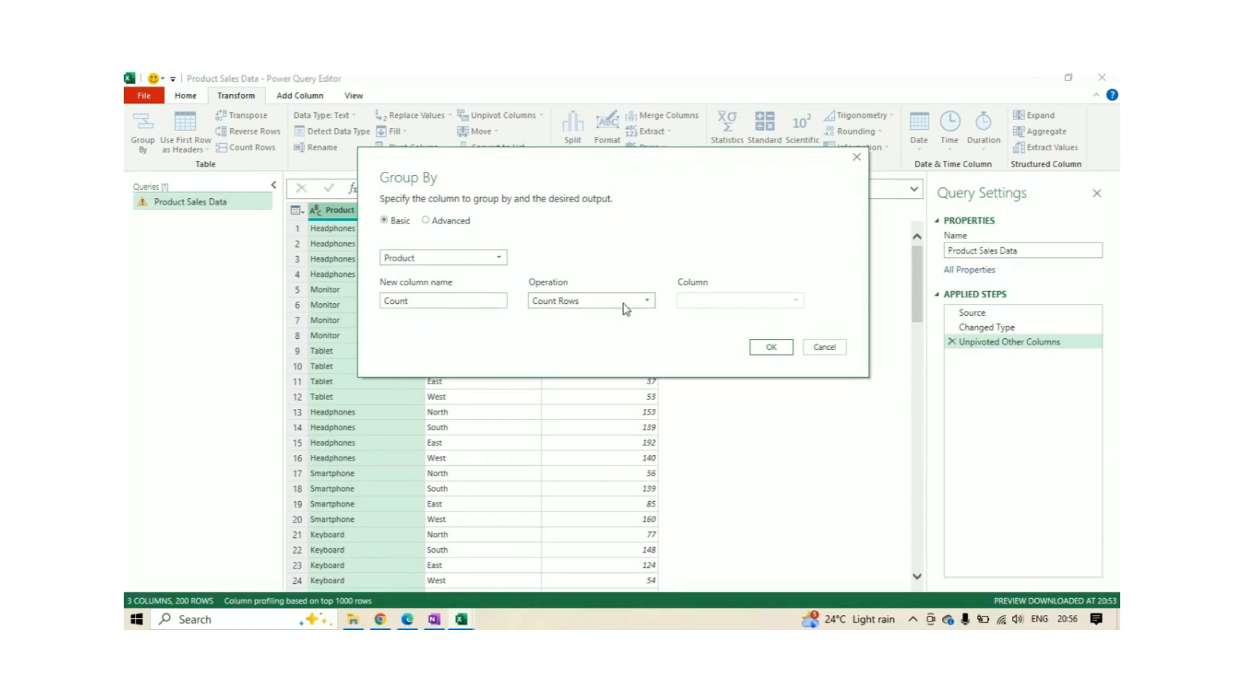
pyautogui.click(595, 301)
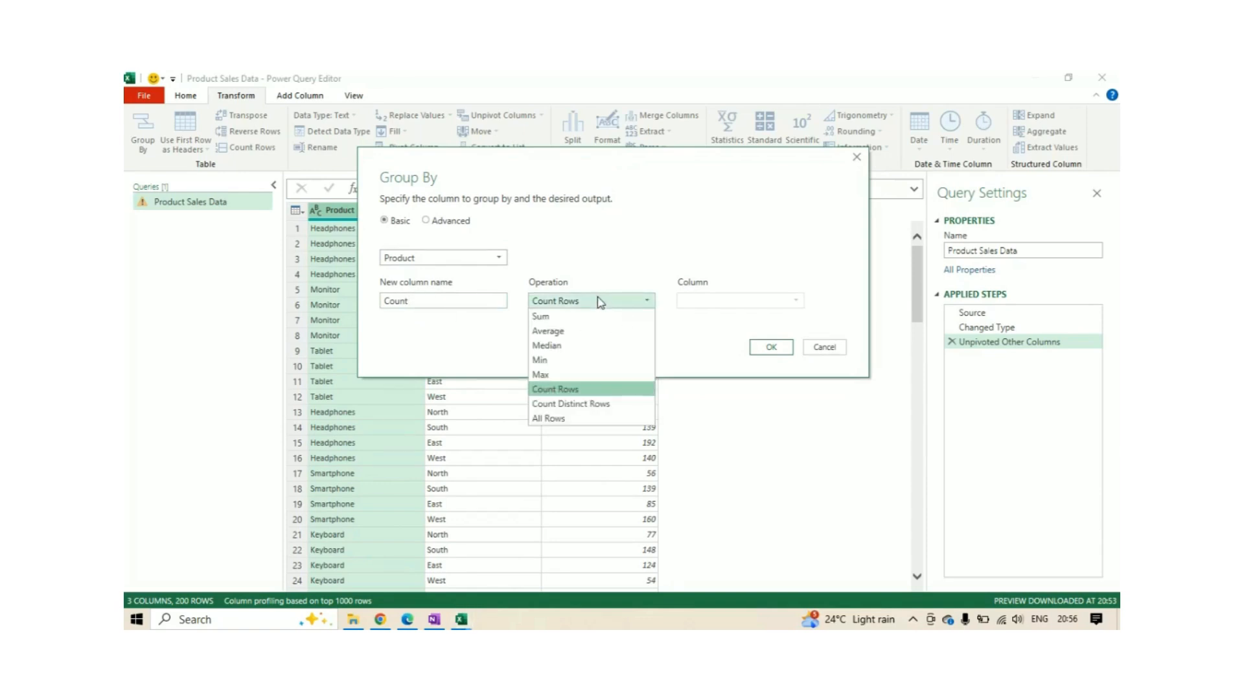
pyautogui.click(598, 301)
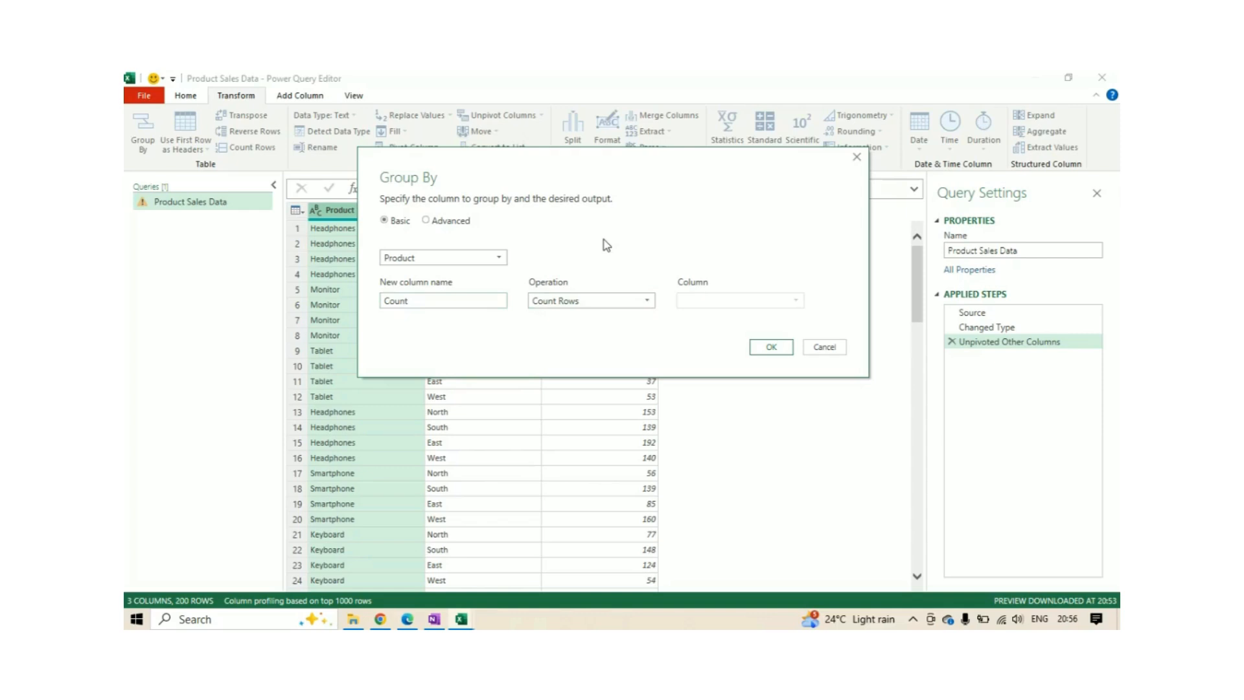
pyautogui.moveTo(435, 304); pyautogui.dragTo(335, 304)
pyautogui.write('Sales')
pyautogui.moveTo(569, 175); pyautogui.dragTo(556, 160)
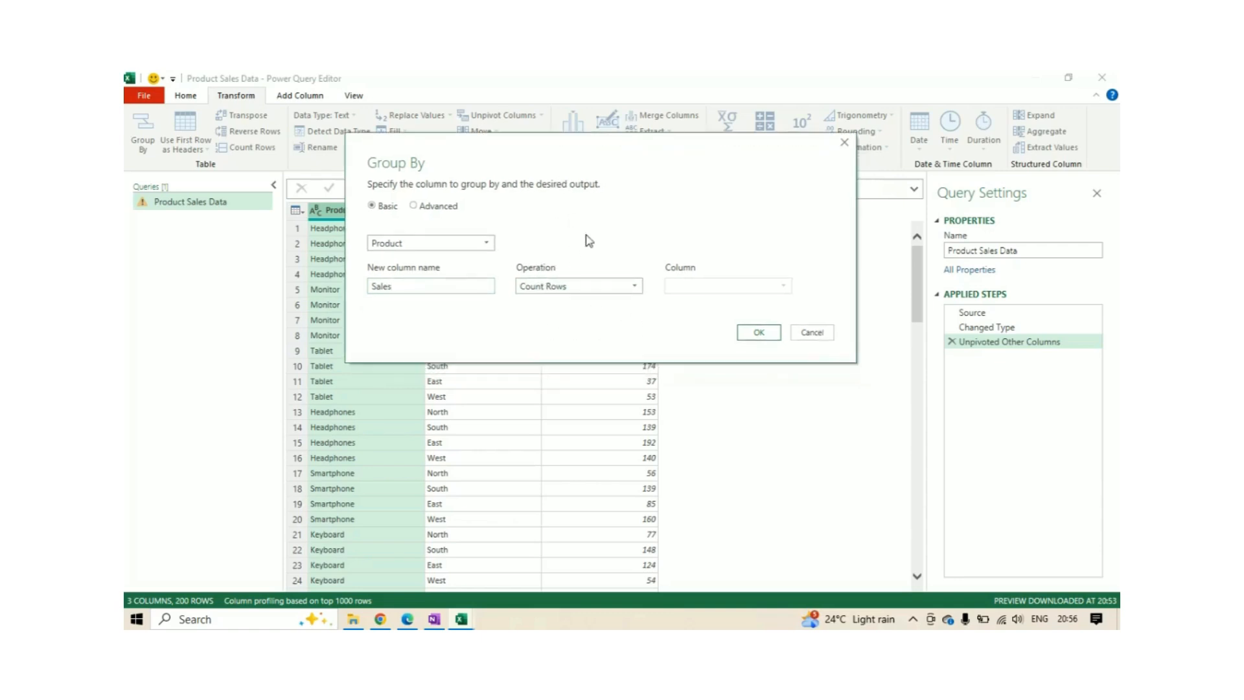
pyautogui.click(586, 287)
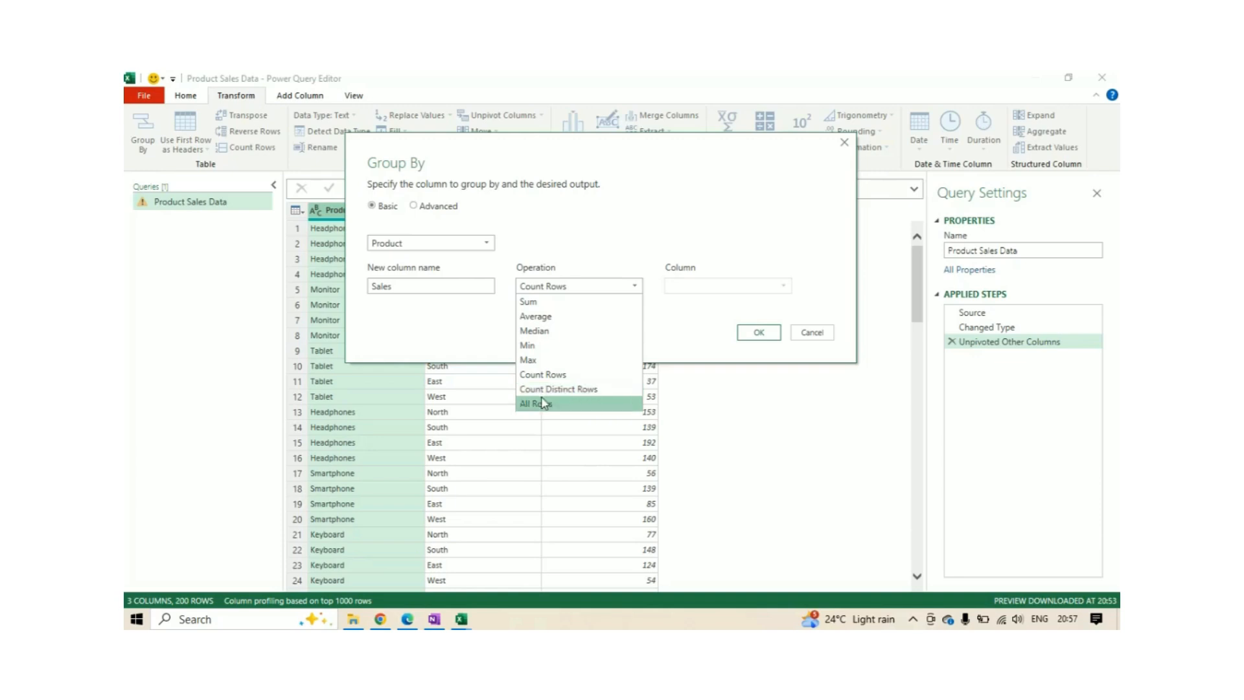
pyautogui.click(543, 404)
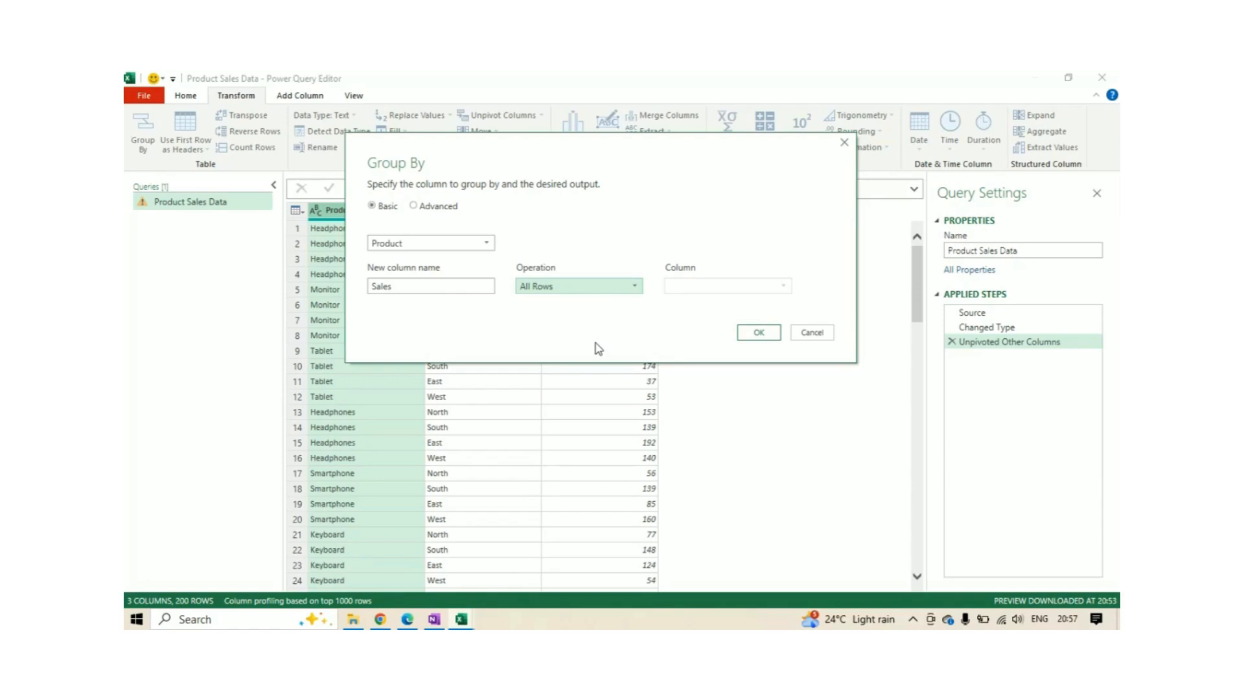
# Step: Switch the Group By to Advanced and add Attribute as a second grouping column
pyautogui.click(414, 205)
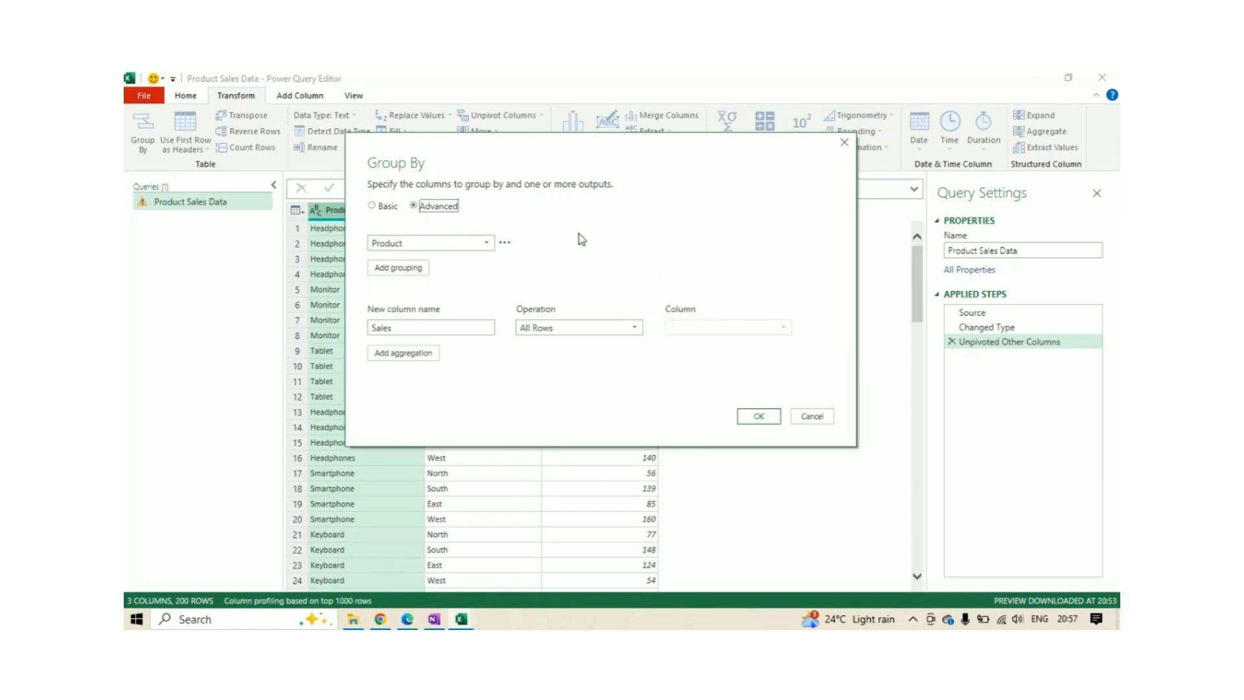
pyautogui.click(410, 271)
pyautogui.click(481, 268)
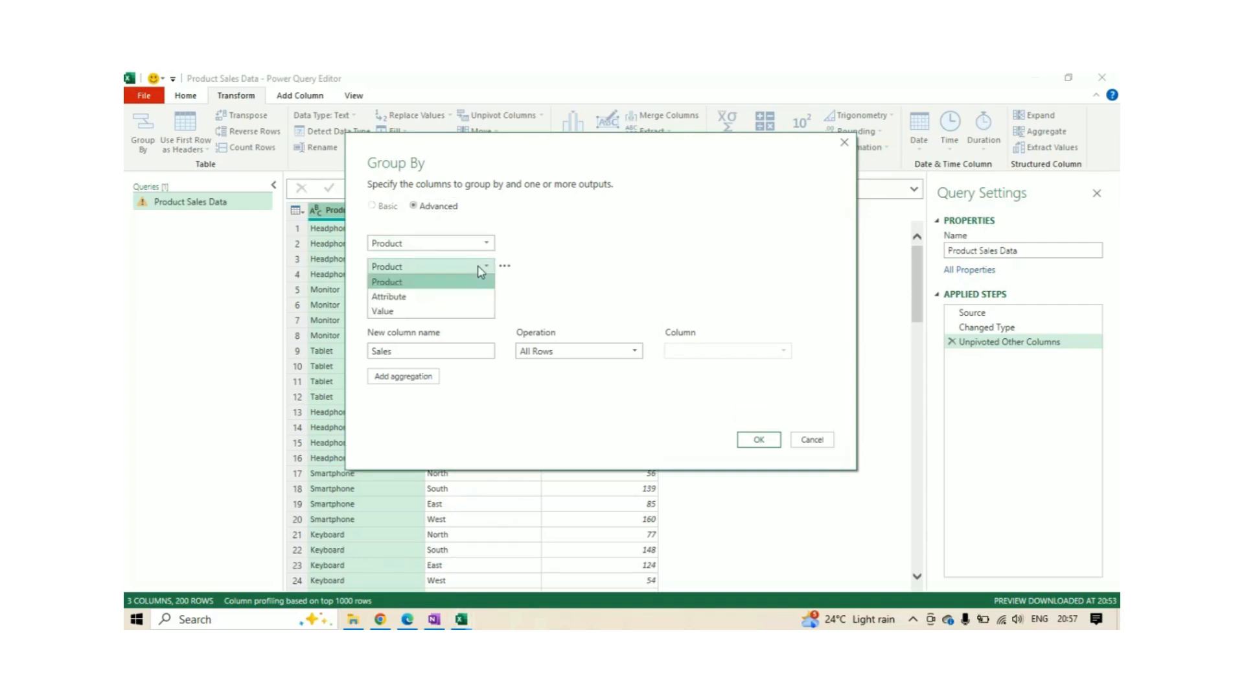
pyautogui.click(440, 296)
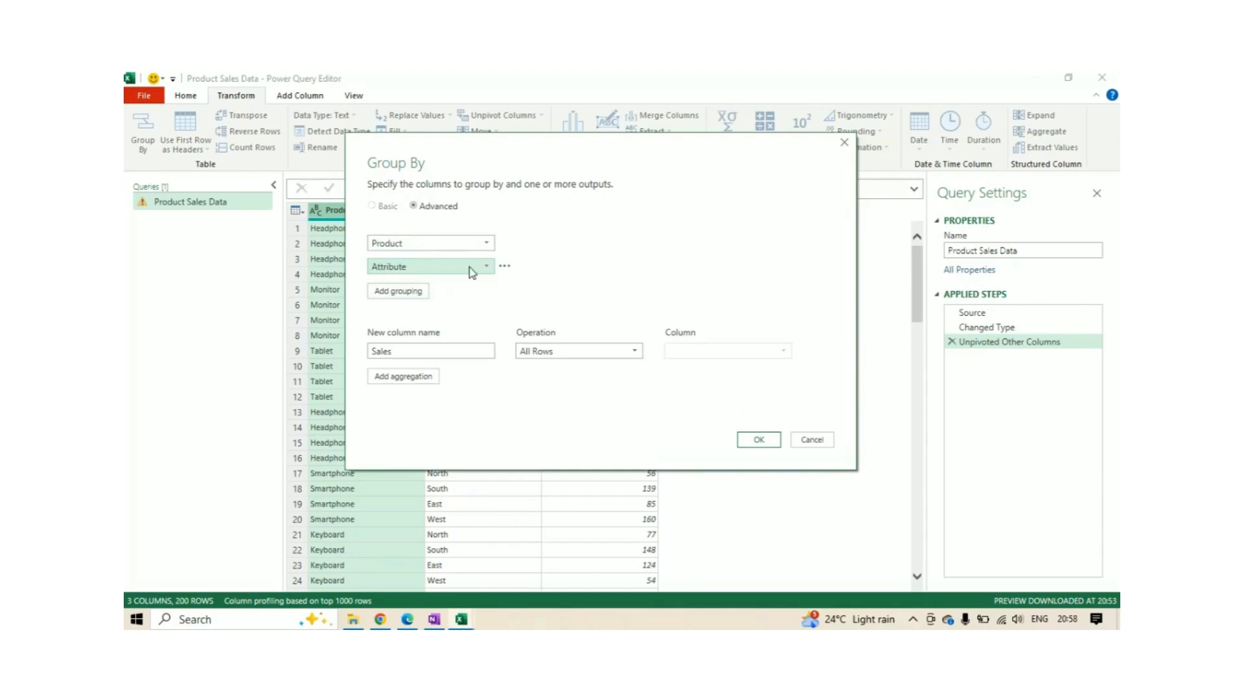
pyautogui.moveTo(596, 142); pyautogui.dragTo(590, 121)
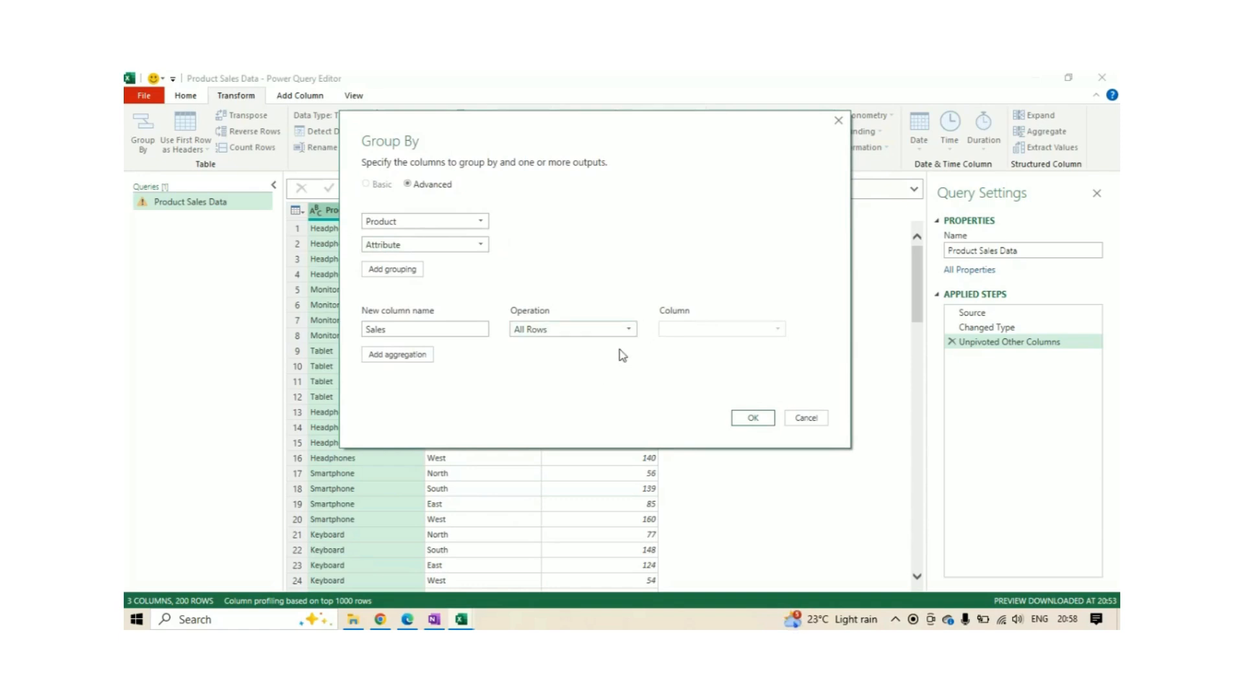
pyautogui.moveTo(540, 136); pyautogui.dragTo(546, 120)
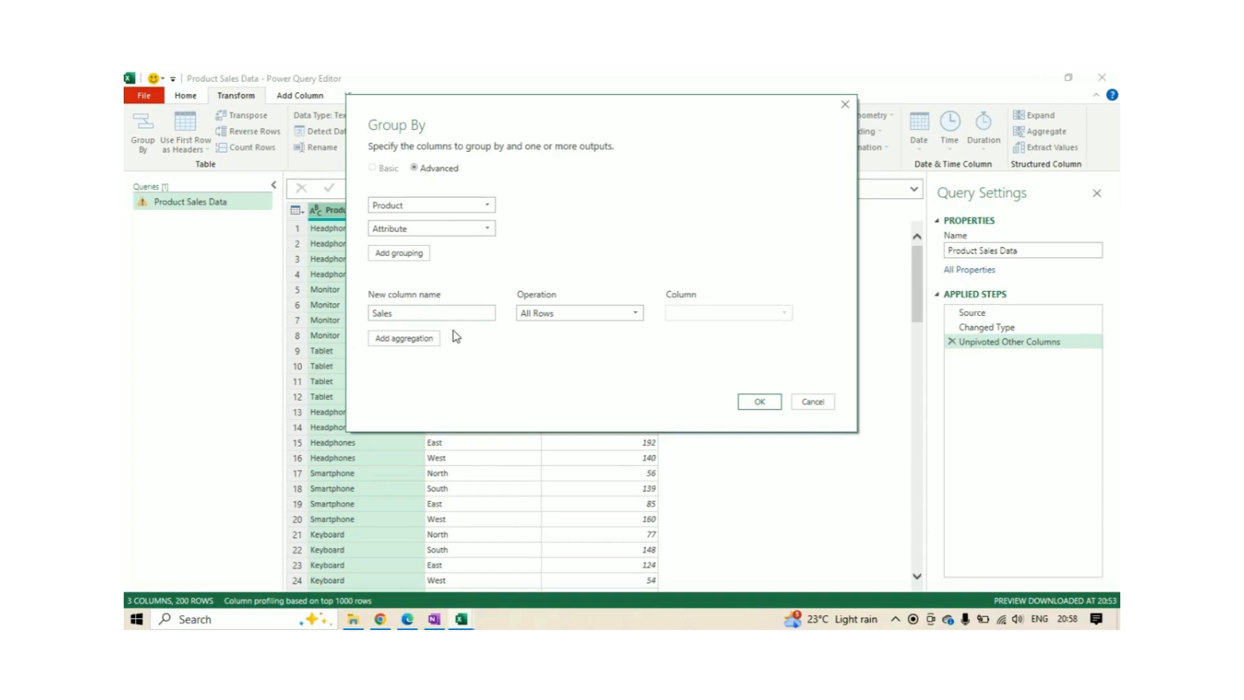
# Step: Set the Sales aggregation's operation to Sum and review the other available operations
pyautogui.click(591, 315)
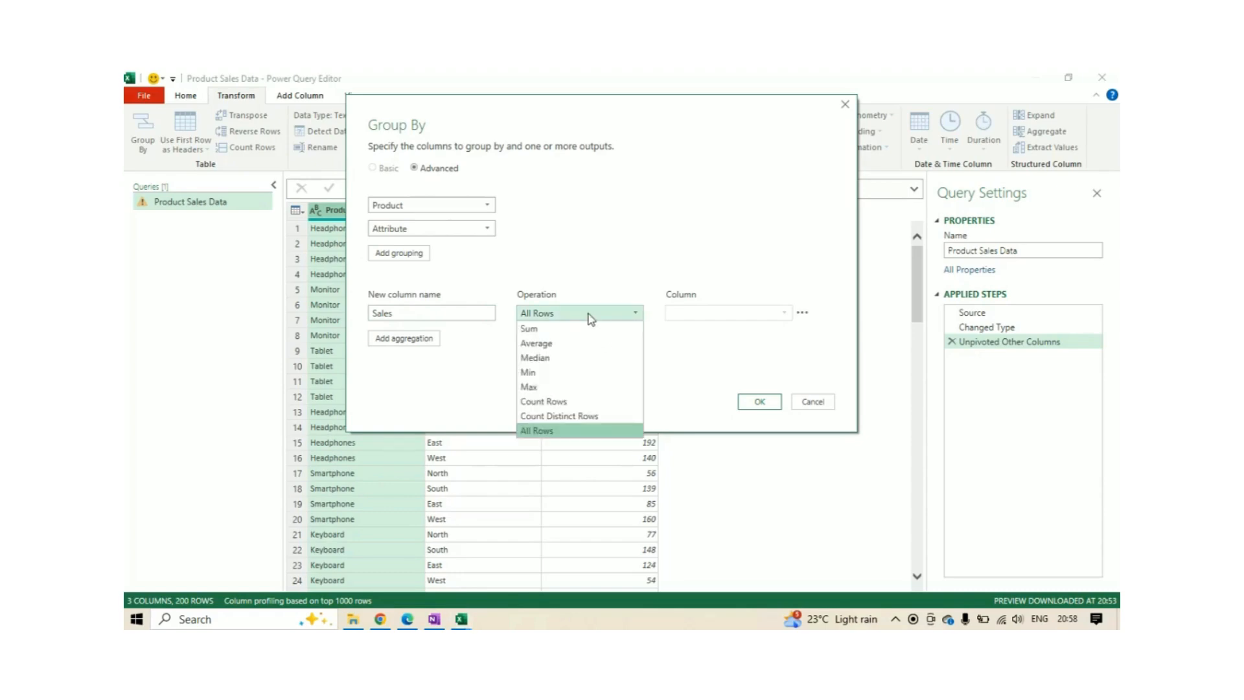
pyautogui.click(568, 330)
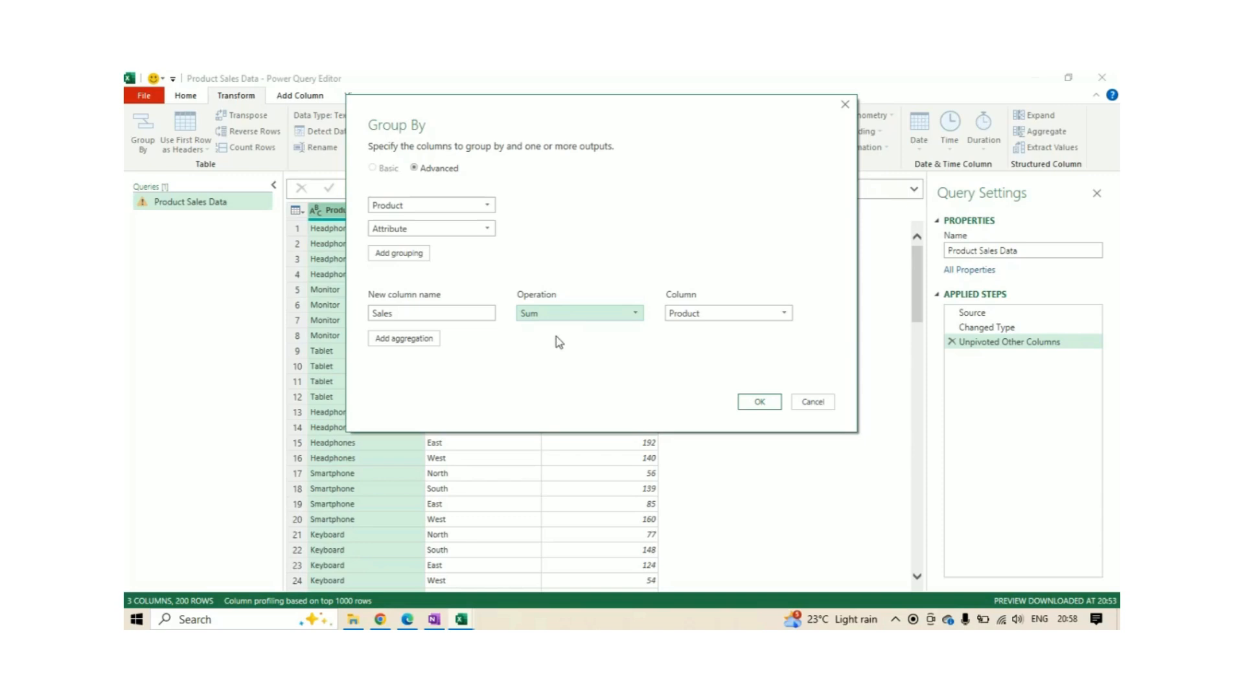
pyautogui.click(558, 320)
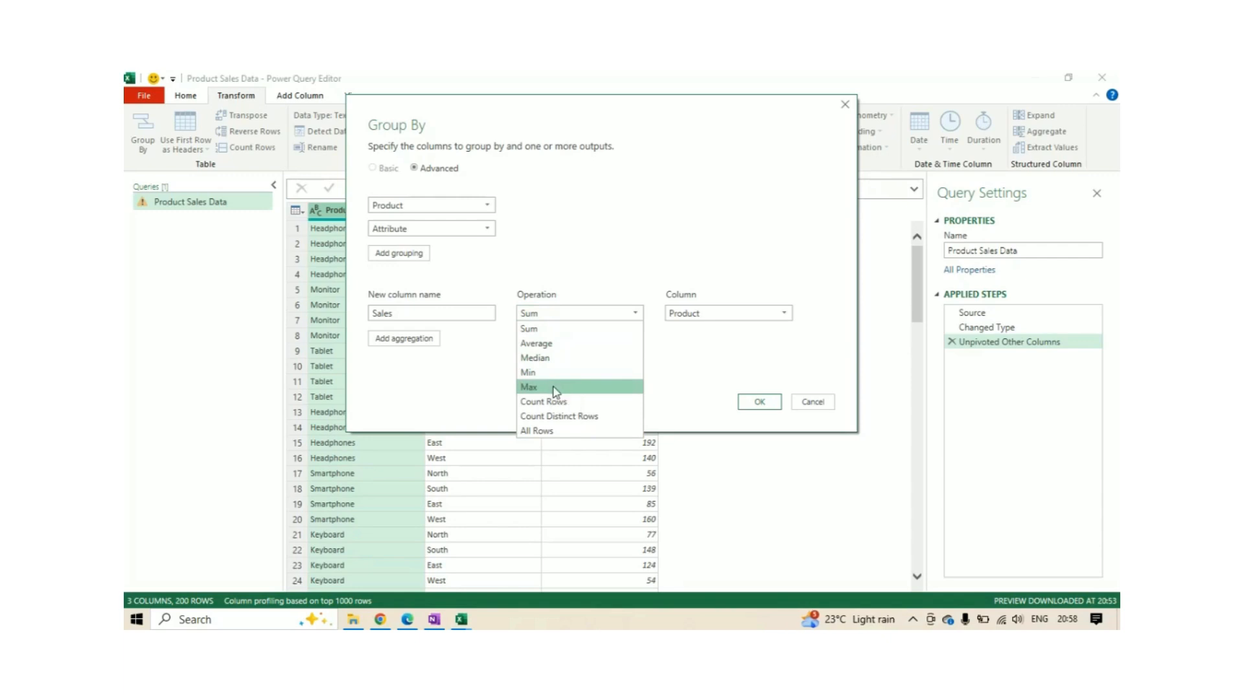
pyautogui.click(677, 362)
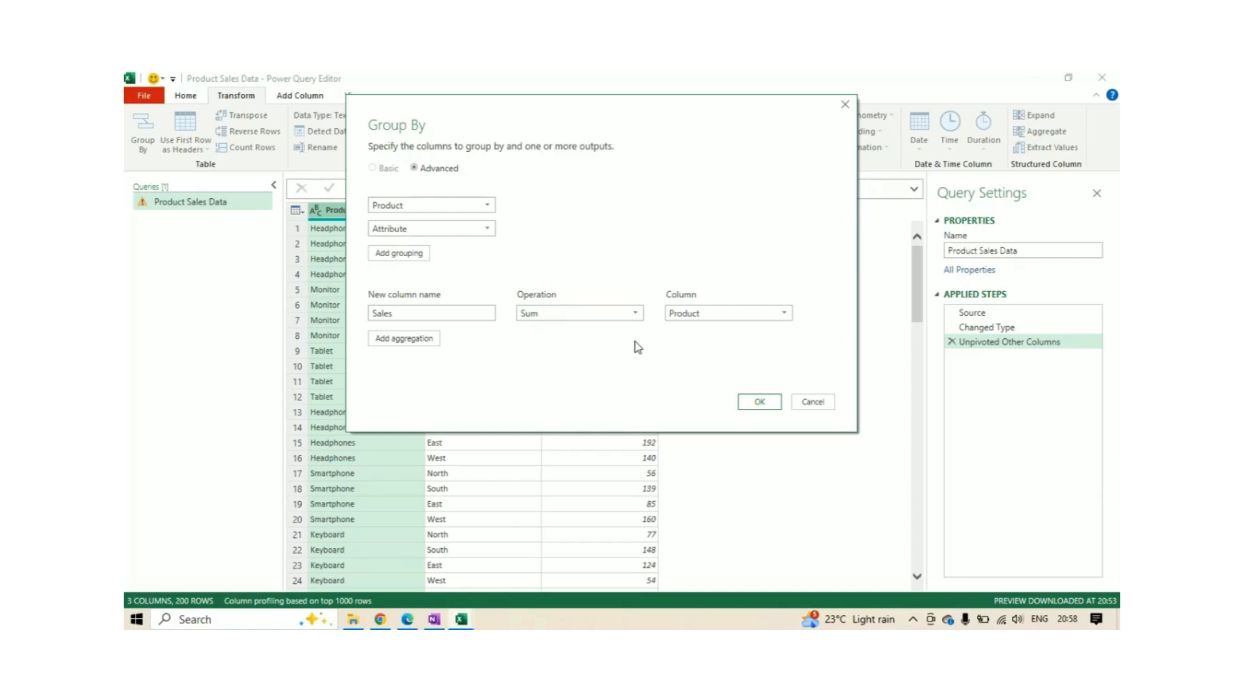
# Step: Set the Value column as the one summed for Sales and apply the grouping by Product and Attribute
pyautogui.moveTo(656, 120); pyautogui.dragTo(700, 120)
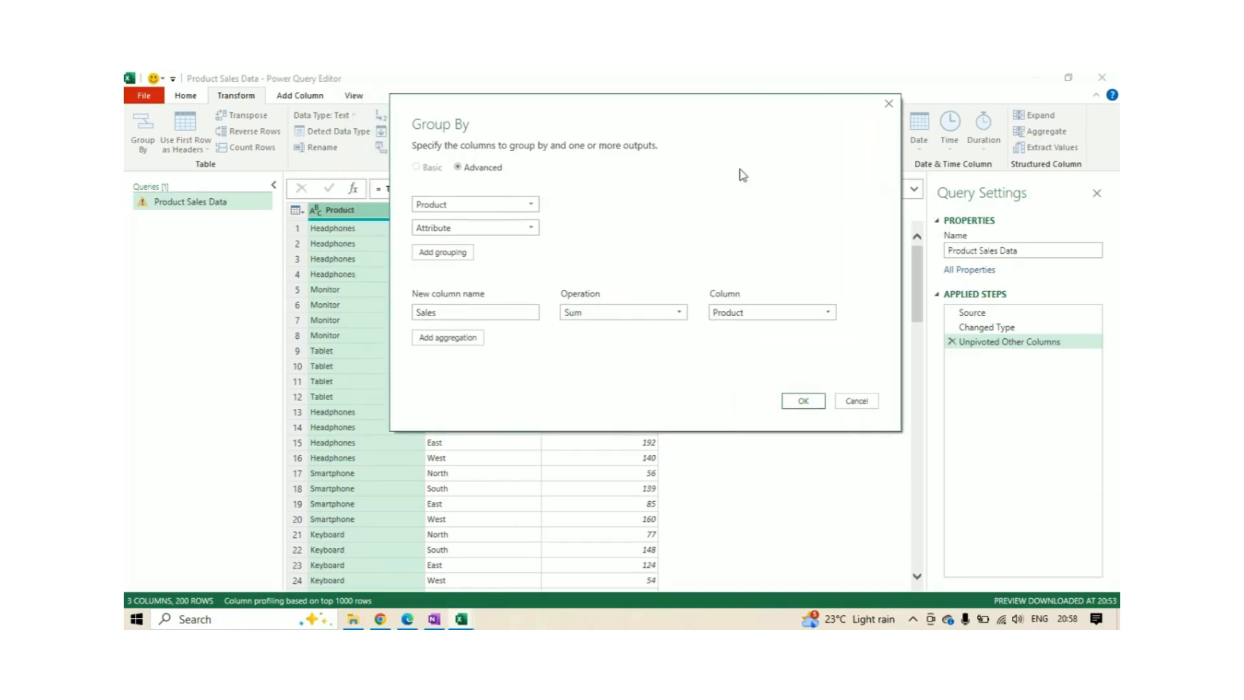
pyautogui.moveTo(751, 114); pyautogui.dragTo(796, 124)
pyautogui.click(819, 321)
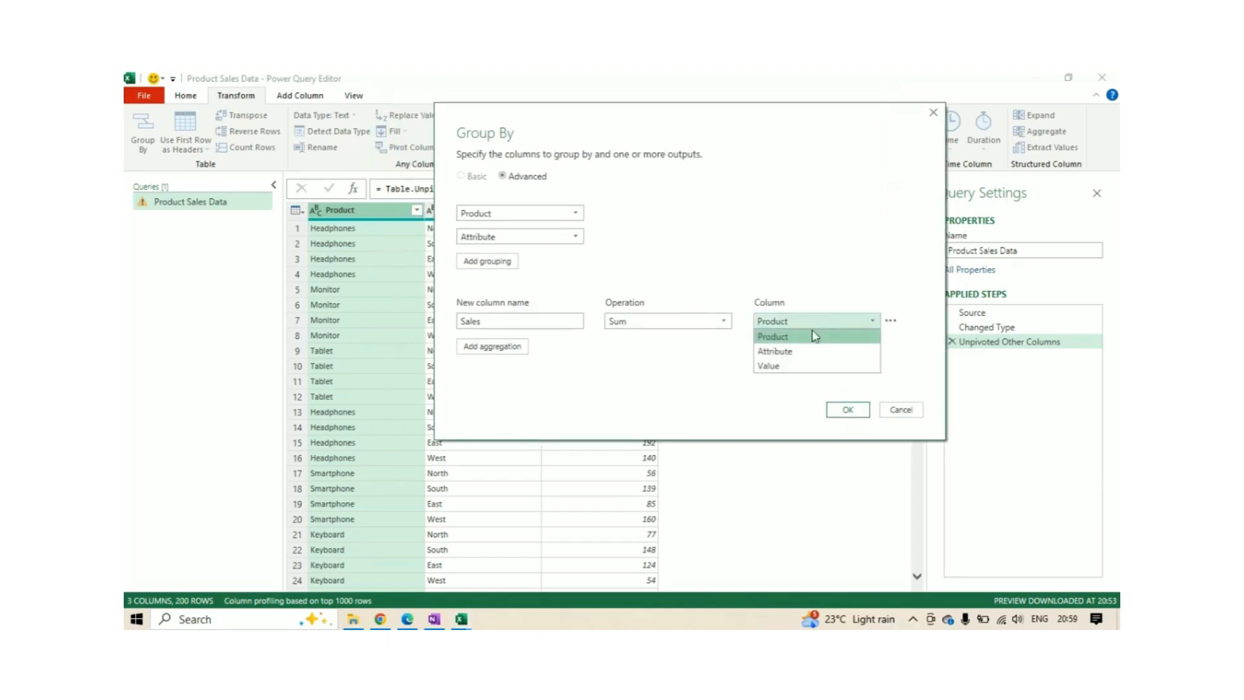
pyautogui.click(786, 367)
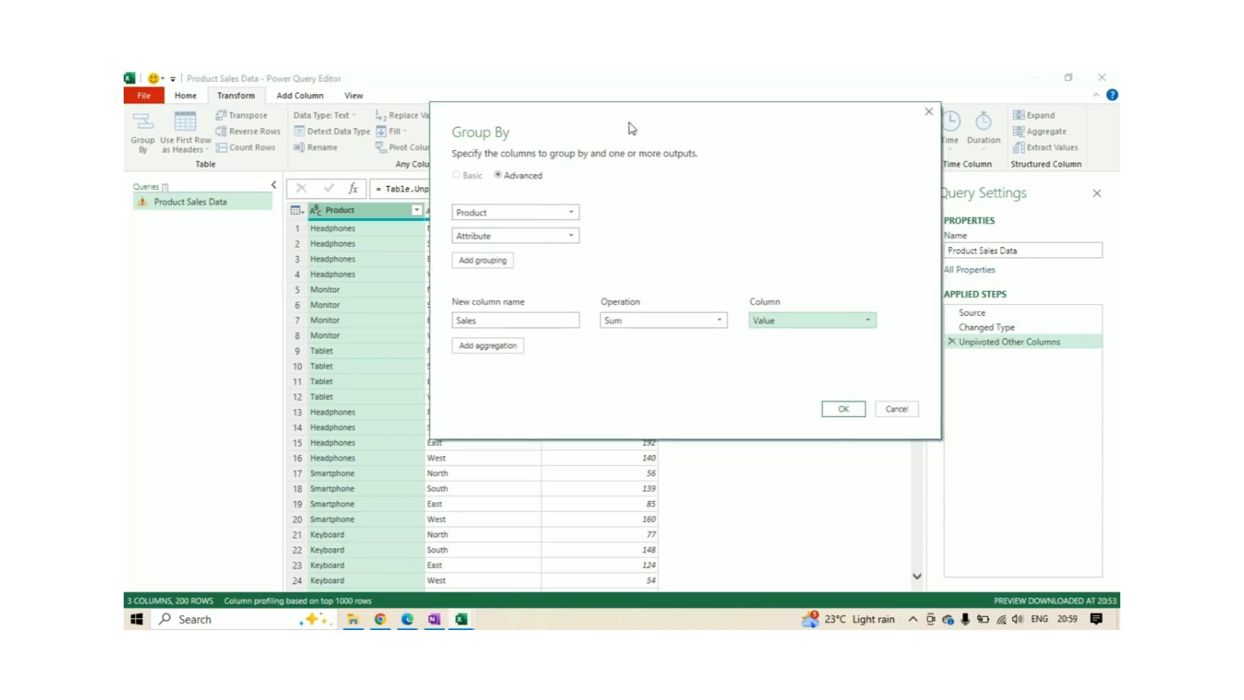
pyautogui.moveTo(633, 125); pyautogui.dragTo(555, 134)
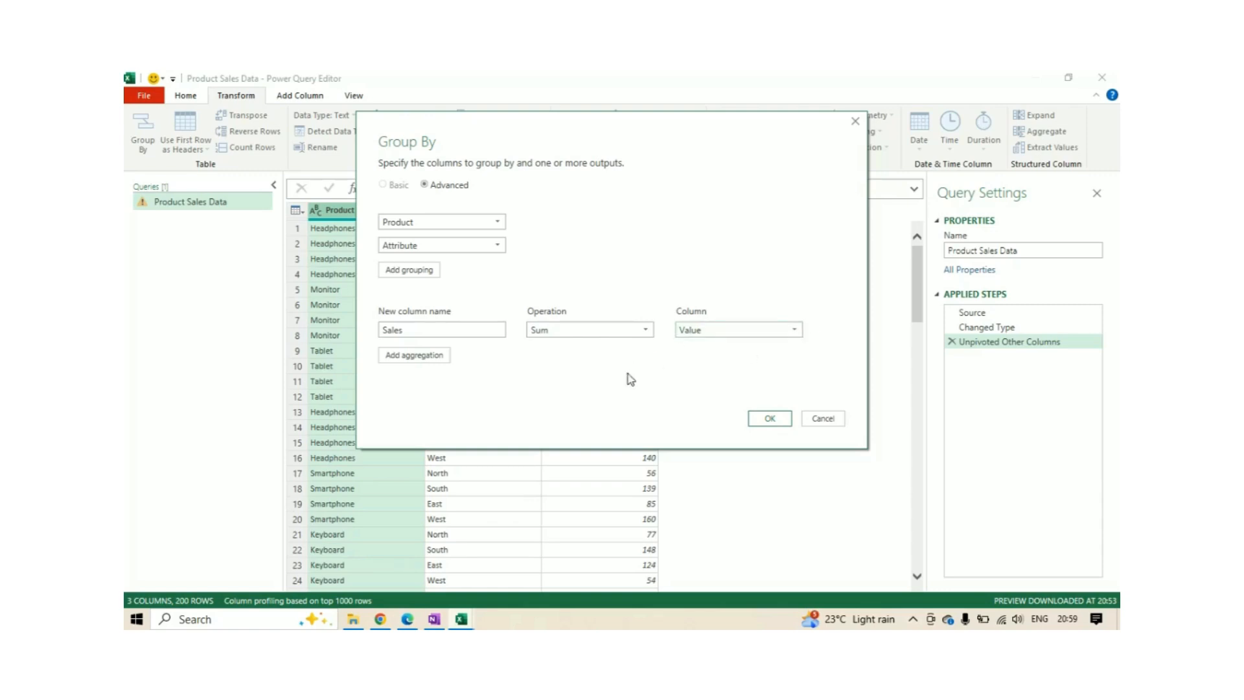
pyautogui.moveTo(563, 140); pyautogui.dragTo(563, 123)
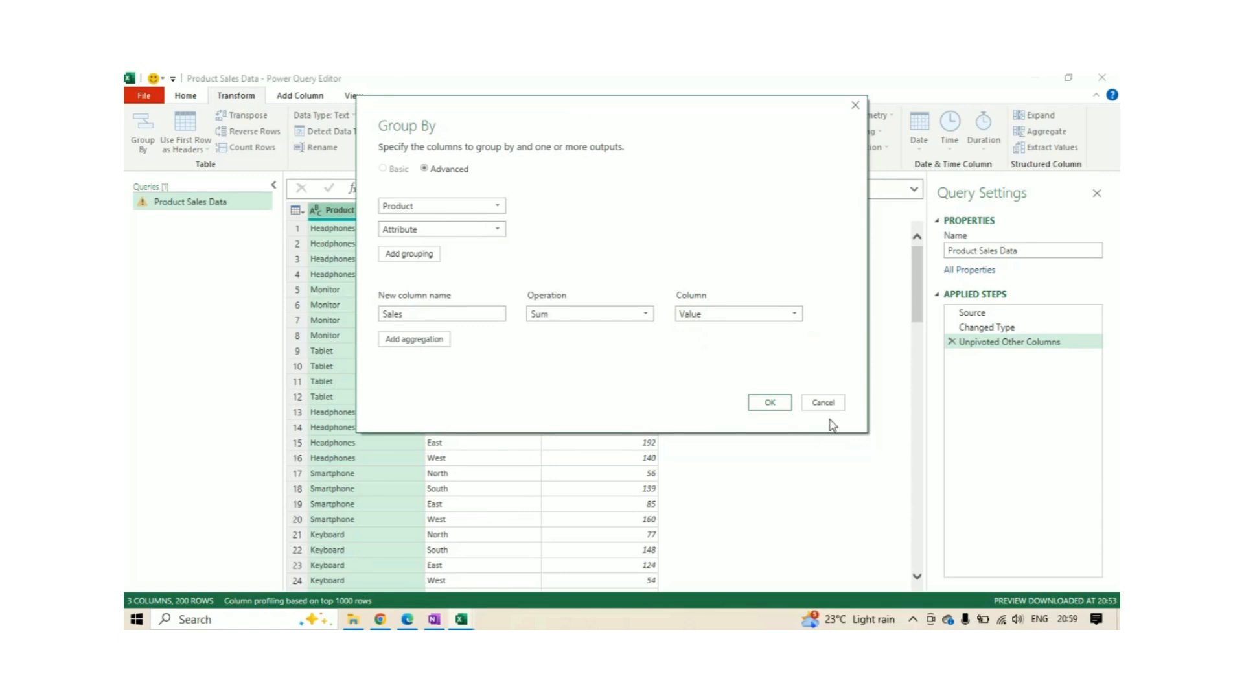
pyautogui.click(784, 403)
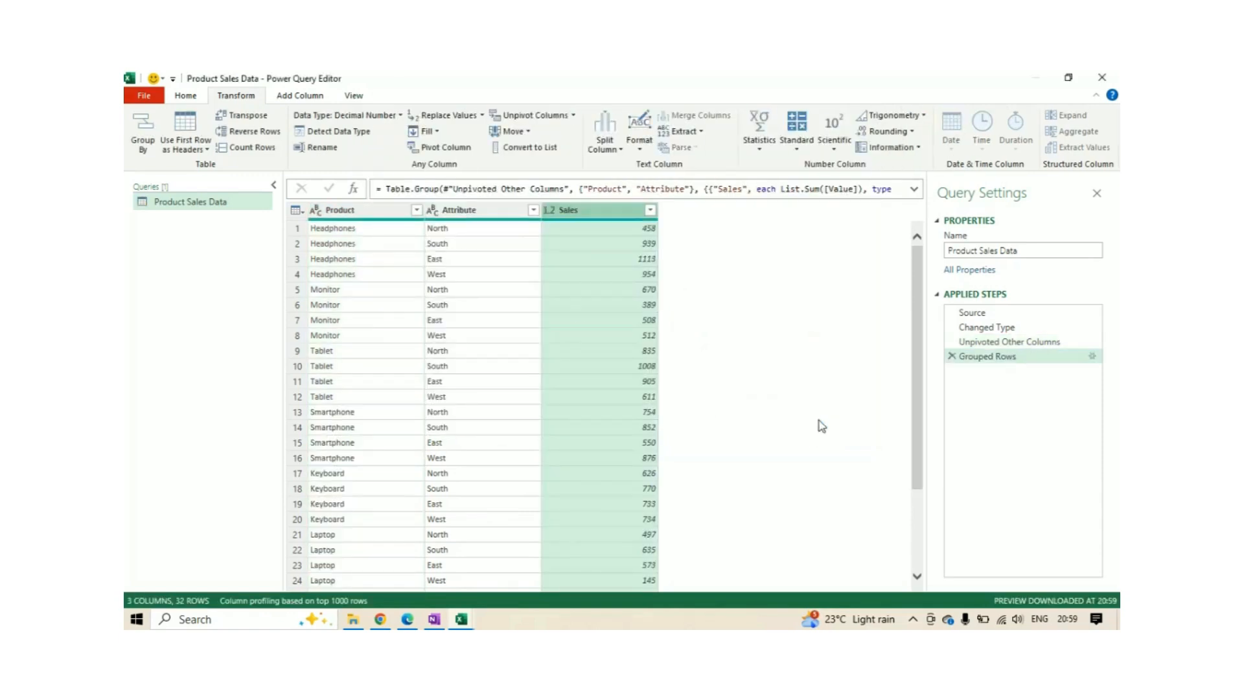
# Step: Rename the Attribute column of the grouped table to Regions
pyautogui.click(377, 214)
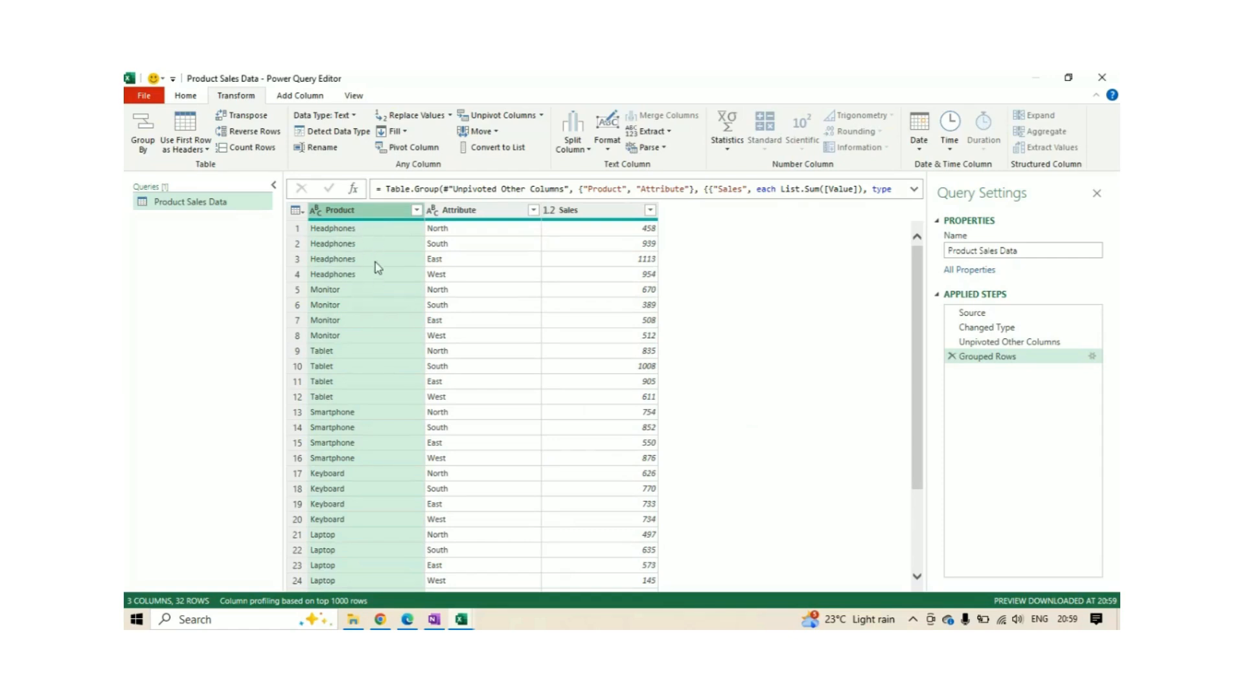
pyautogui.click(475, 212)
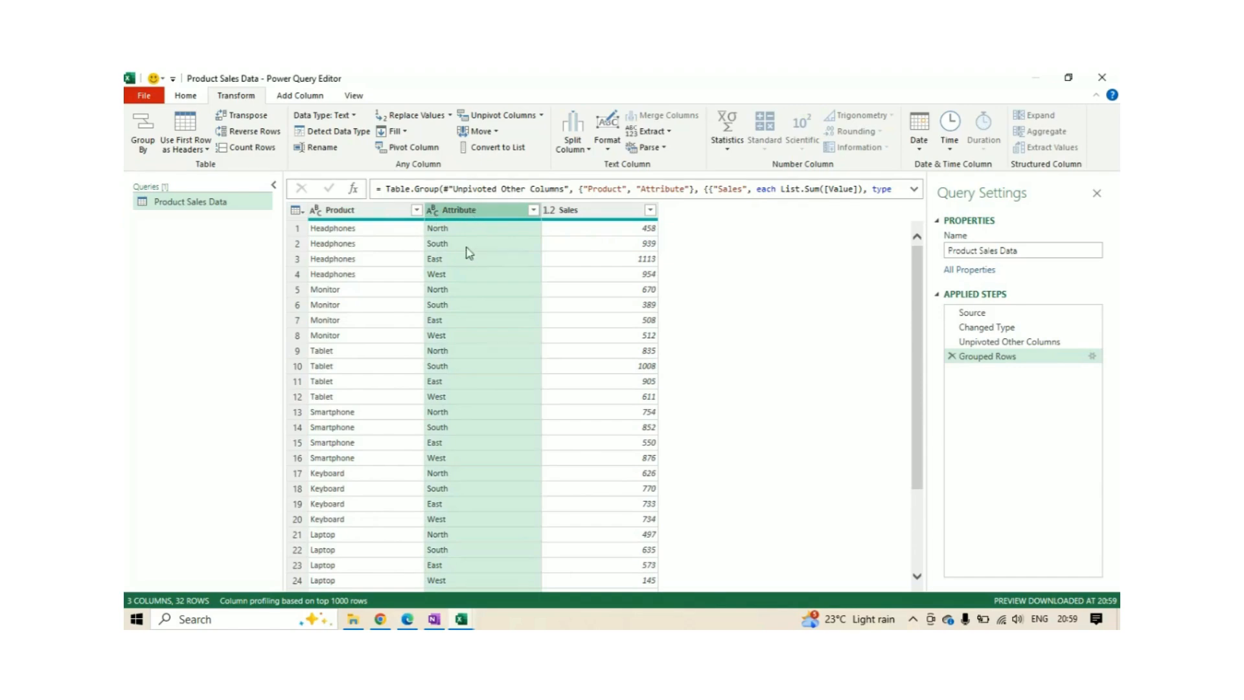
pyautogui.doubleClick(478, 212)
pyautogui.write('Regions')
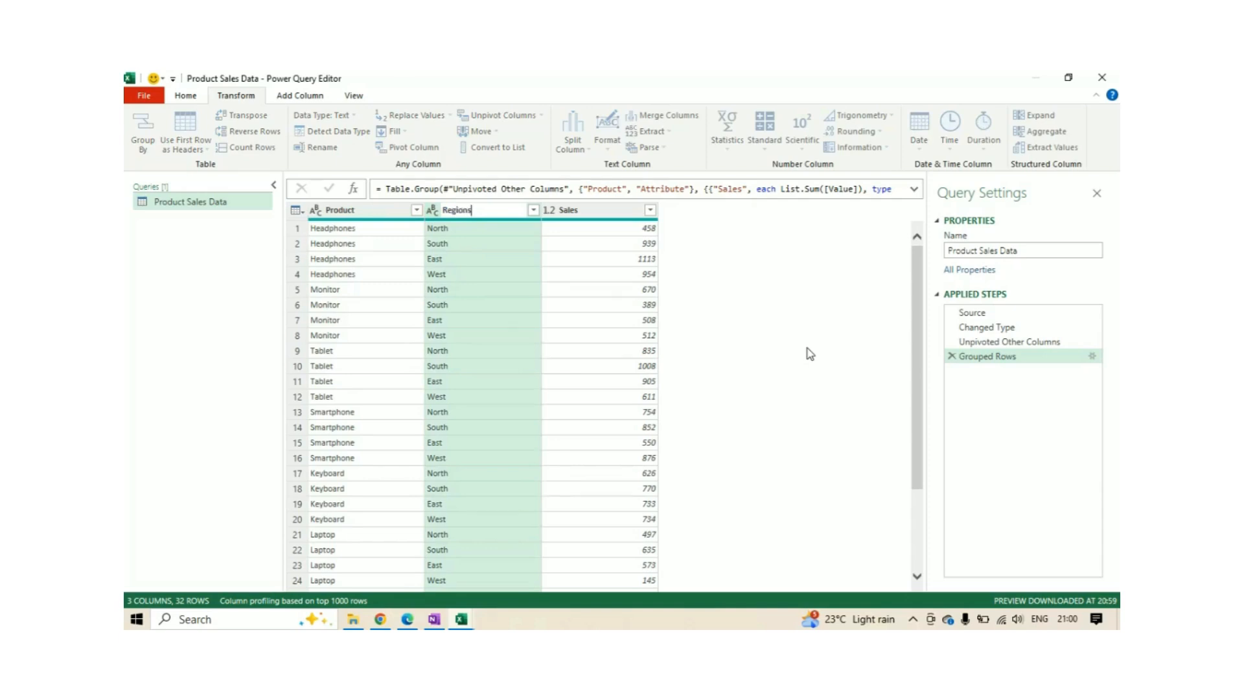
pyautogui.press('Return')
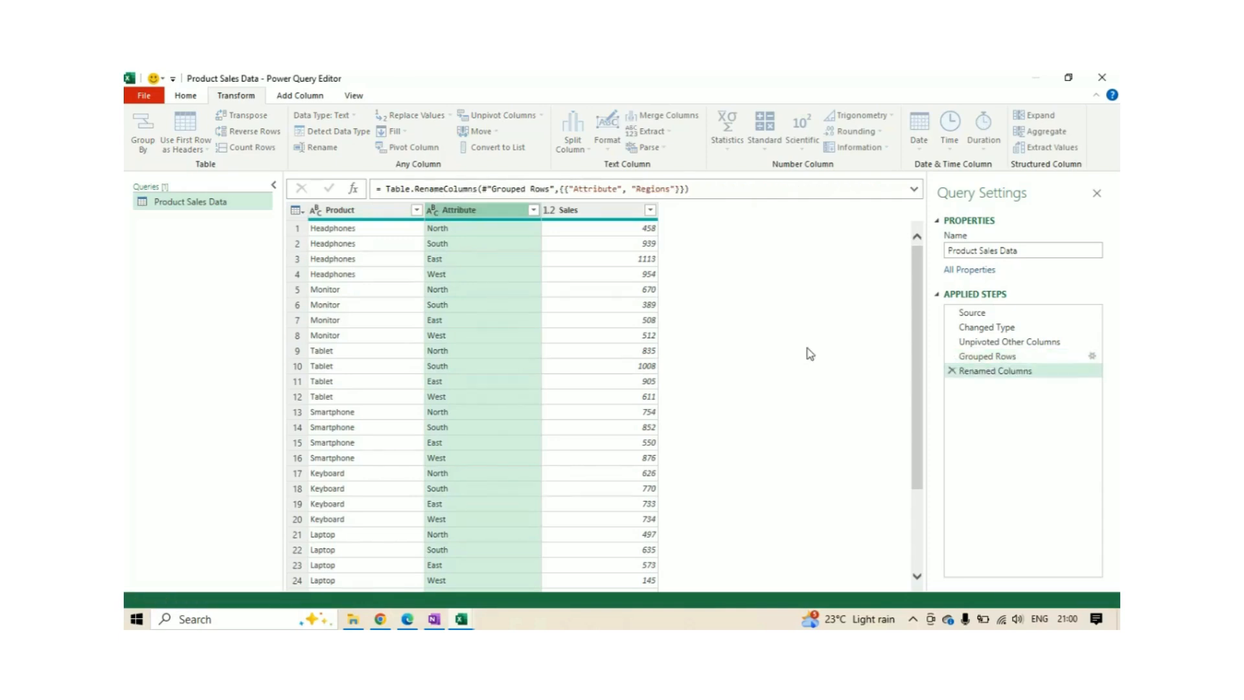
# Step: Rename the Sales column to Sales (Units)
pyautogui.click(376, 214)
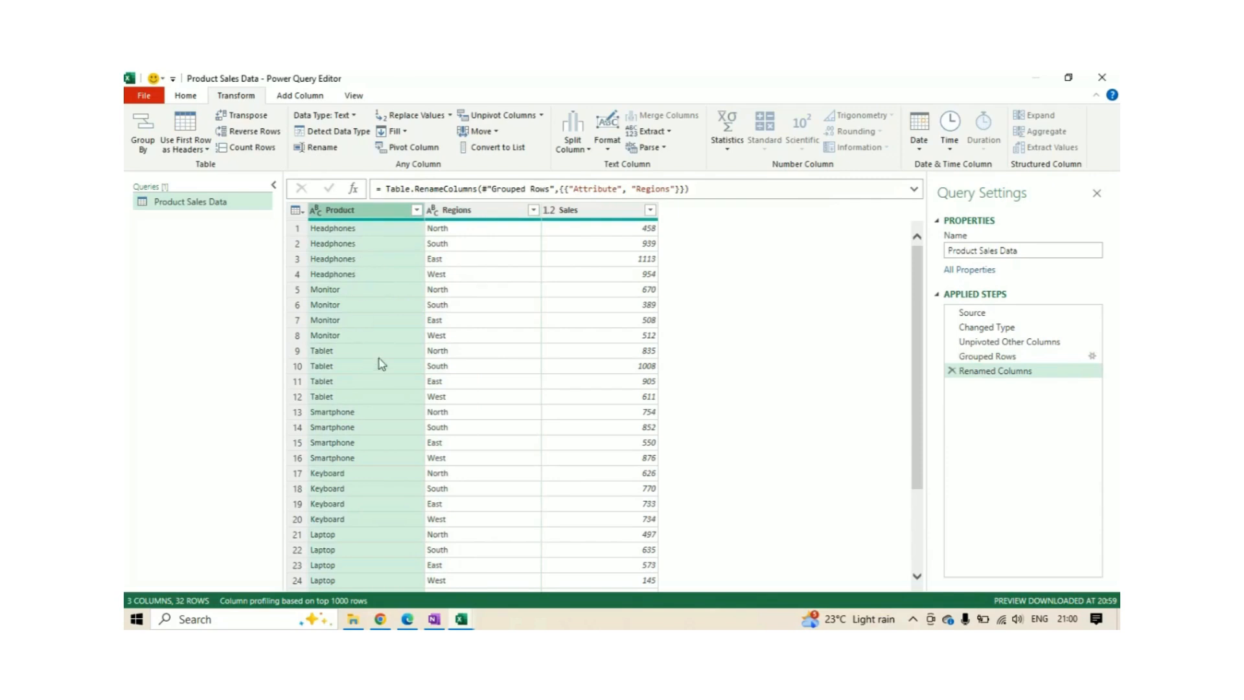
pyautogui.click(573, 232)
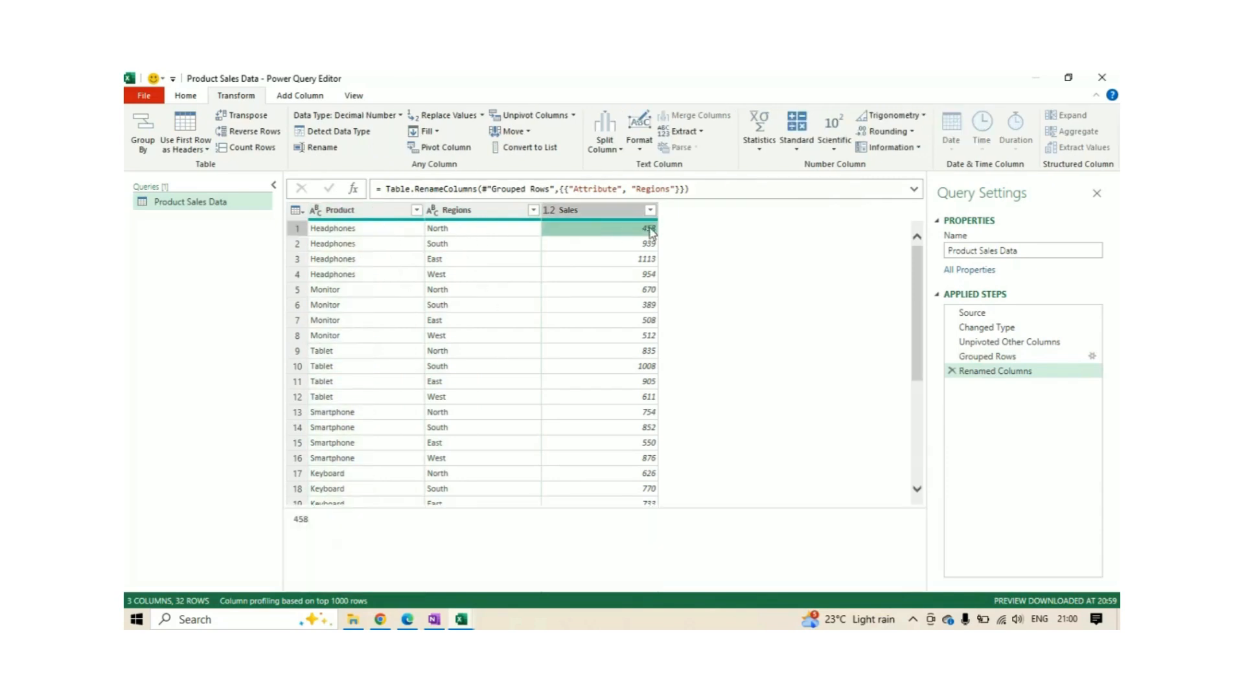
pyautogui.doubleClick(589, 211)
pyautogui.click(590, 212)
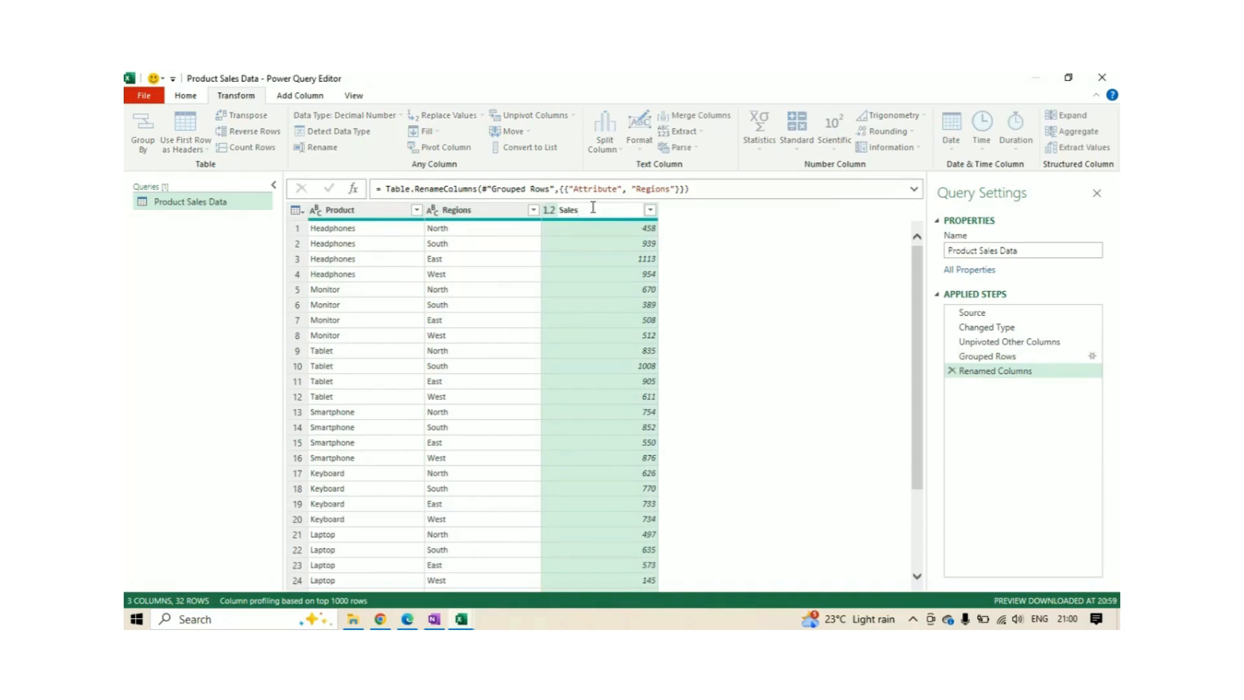
pyautogui.write('(Units)')
pyautogui.press('Return')
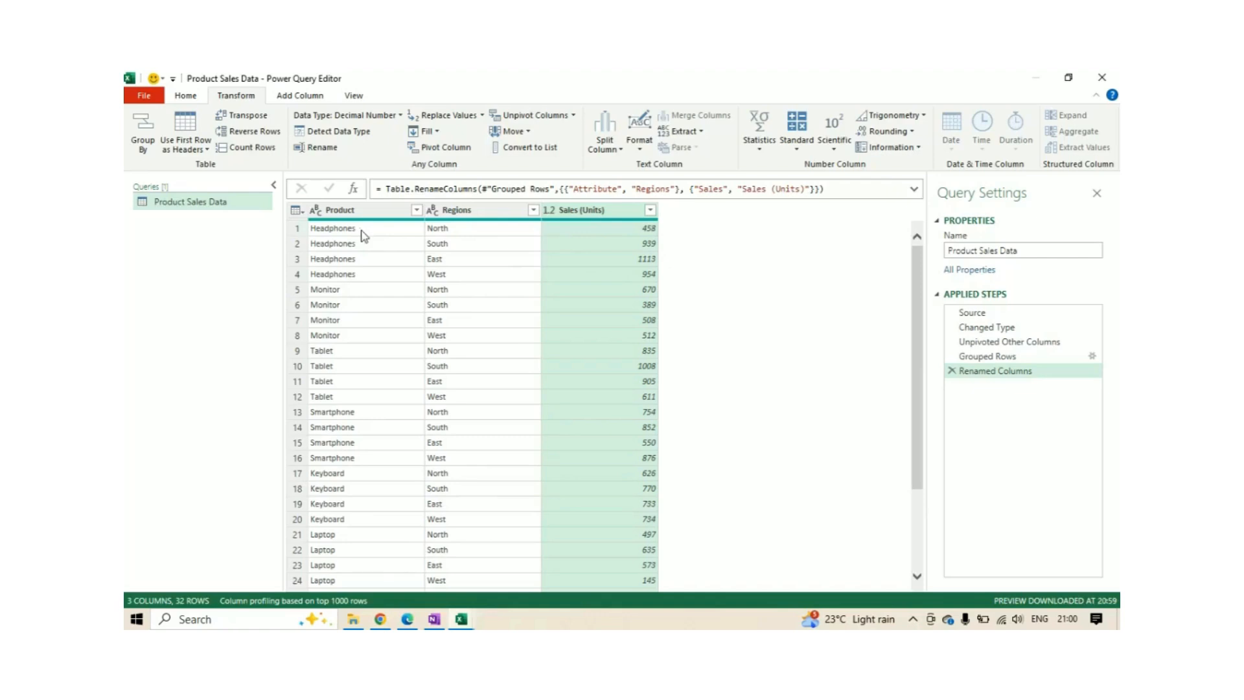
# Step: Look through the grouped rows to check the summed sales units of each product in each region
pyautogui.click(489, 237)
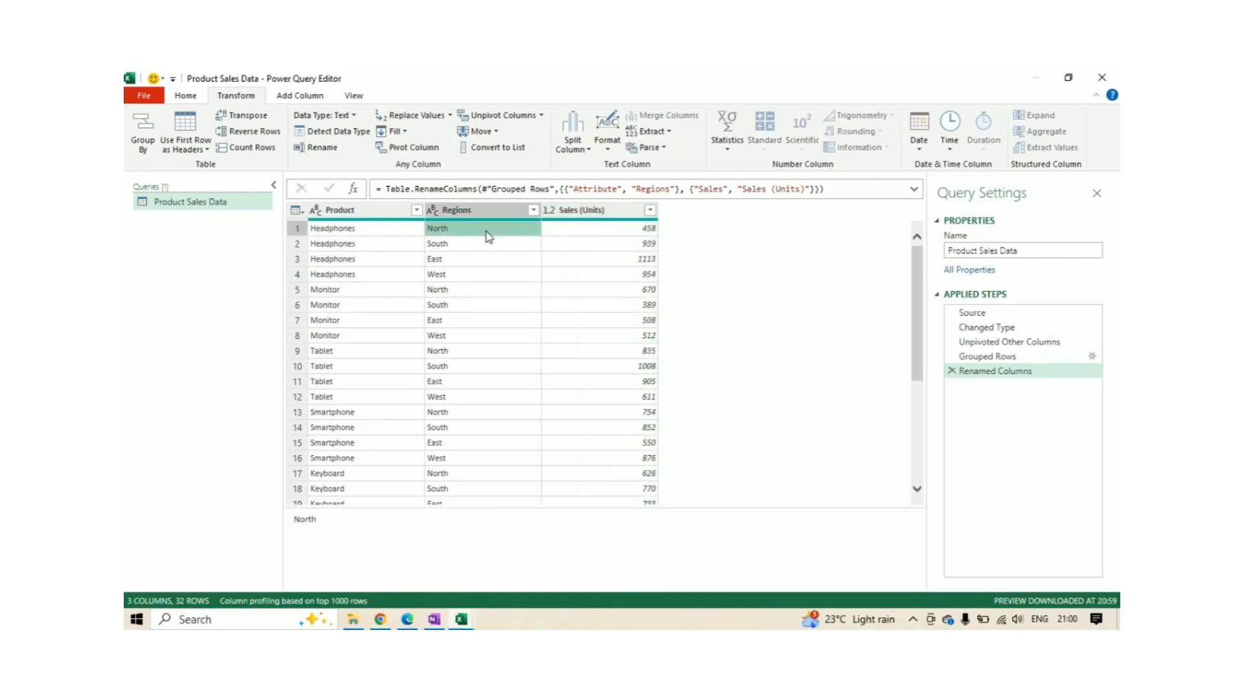
pyautogui.click(648, 232)
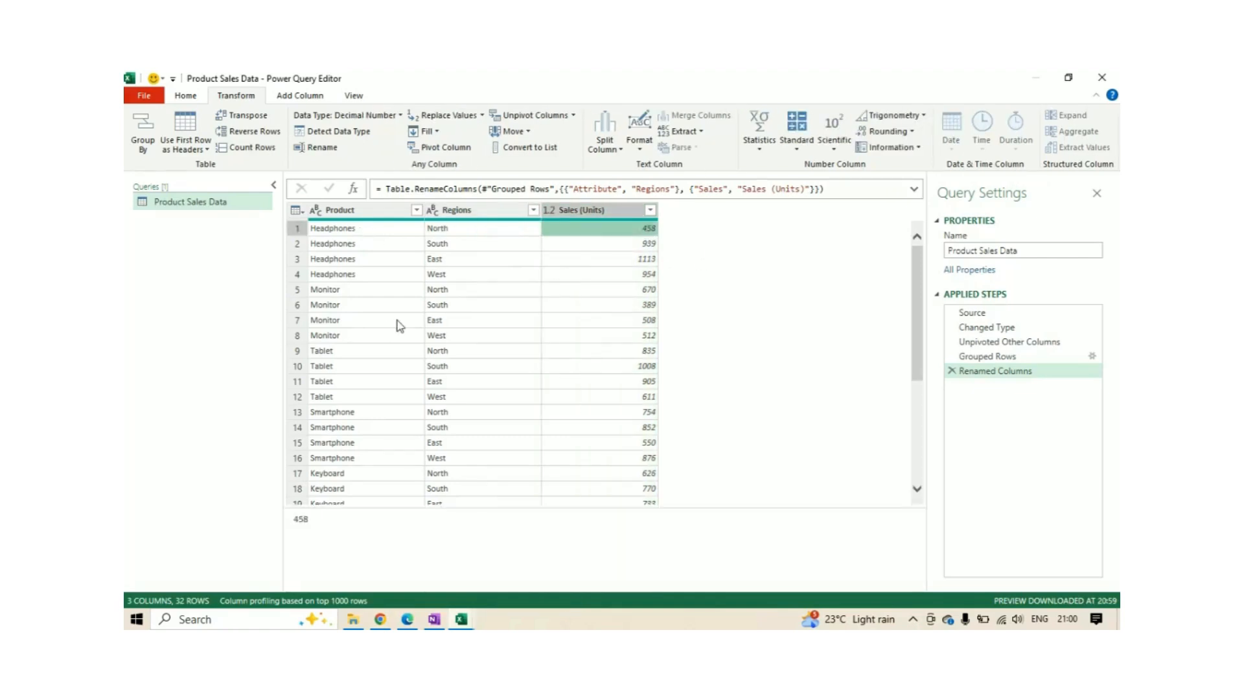
pyautogui.scroll(-5, 399, 332)
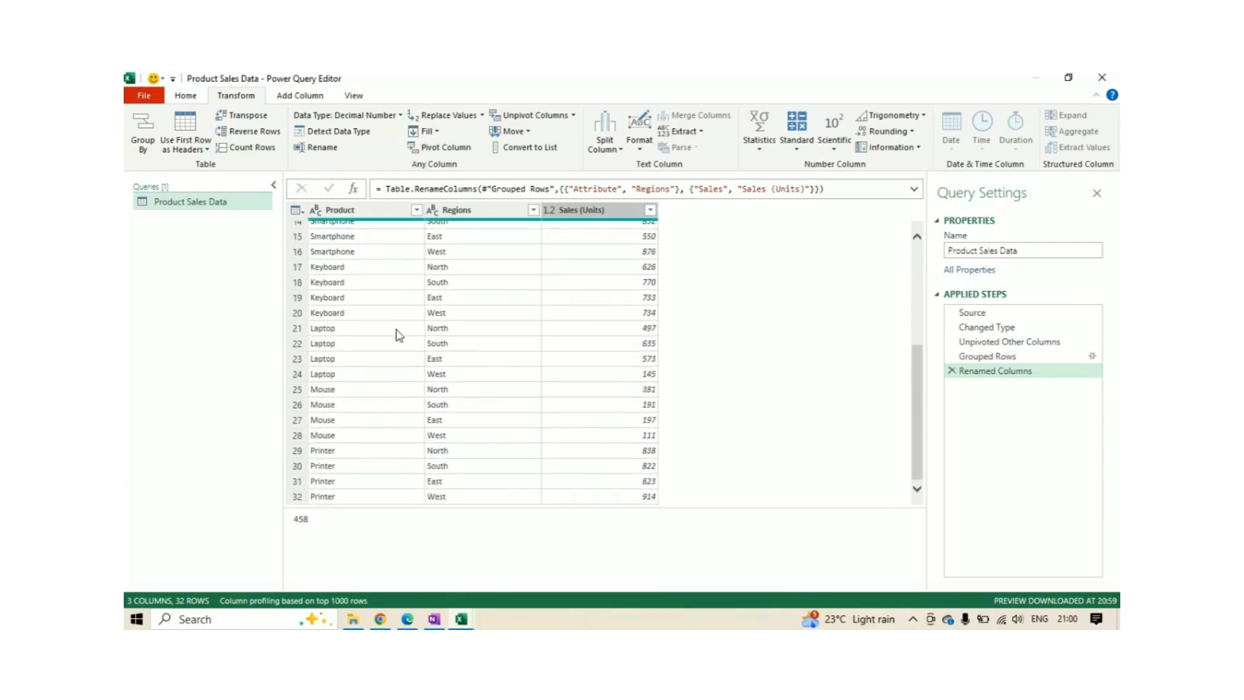
pyautogui.scroll(5, 387, 437)
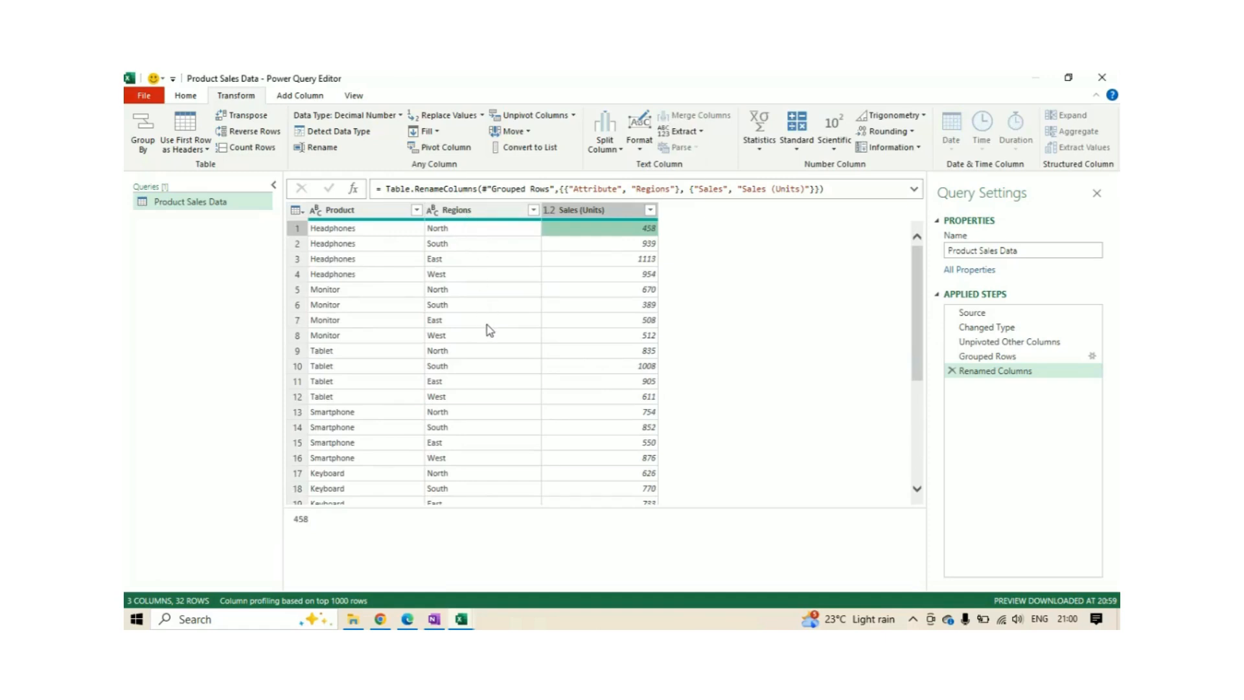
pyautogui.scroll(-4, 489, 330)
pyautogui.scroll(4, 489, 331)
pyautogui.click(772, 328)
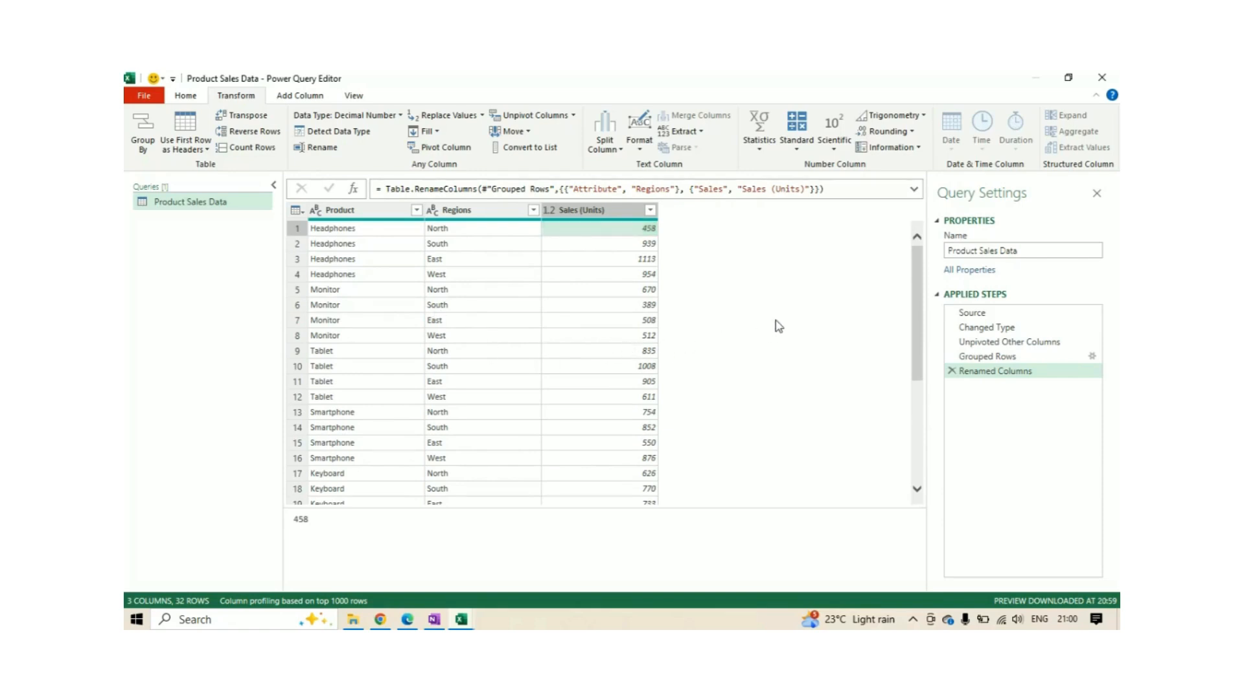
pyautogui.click(480, 216)
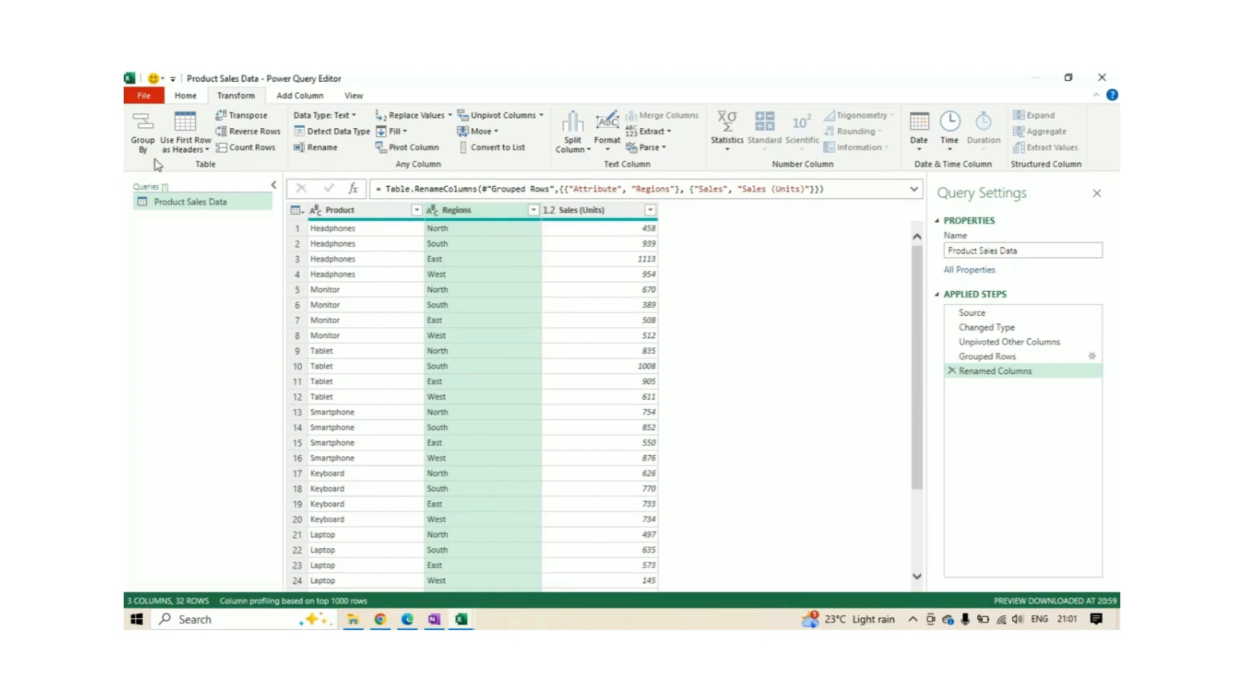
pyautogui.click(143, 132)
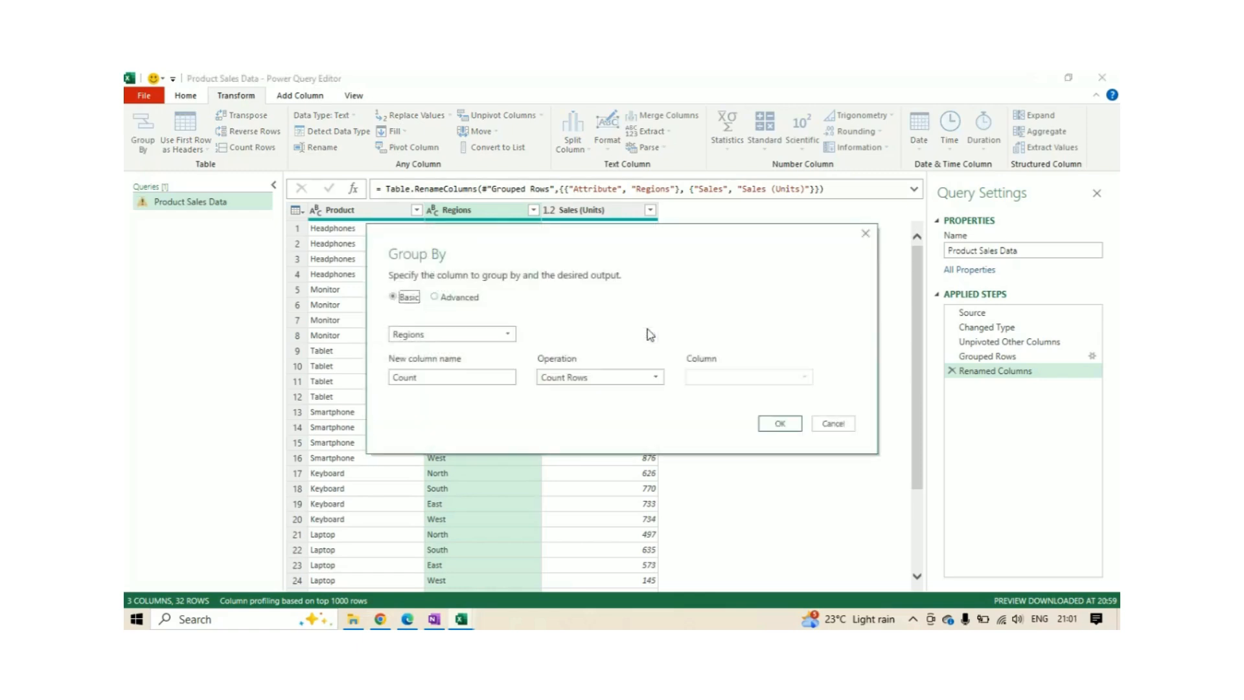
pyautogui.moveTo(586, 256); pyautogui.dragTo(729, 197)
pyautogui.click(564, 273)
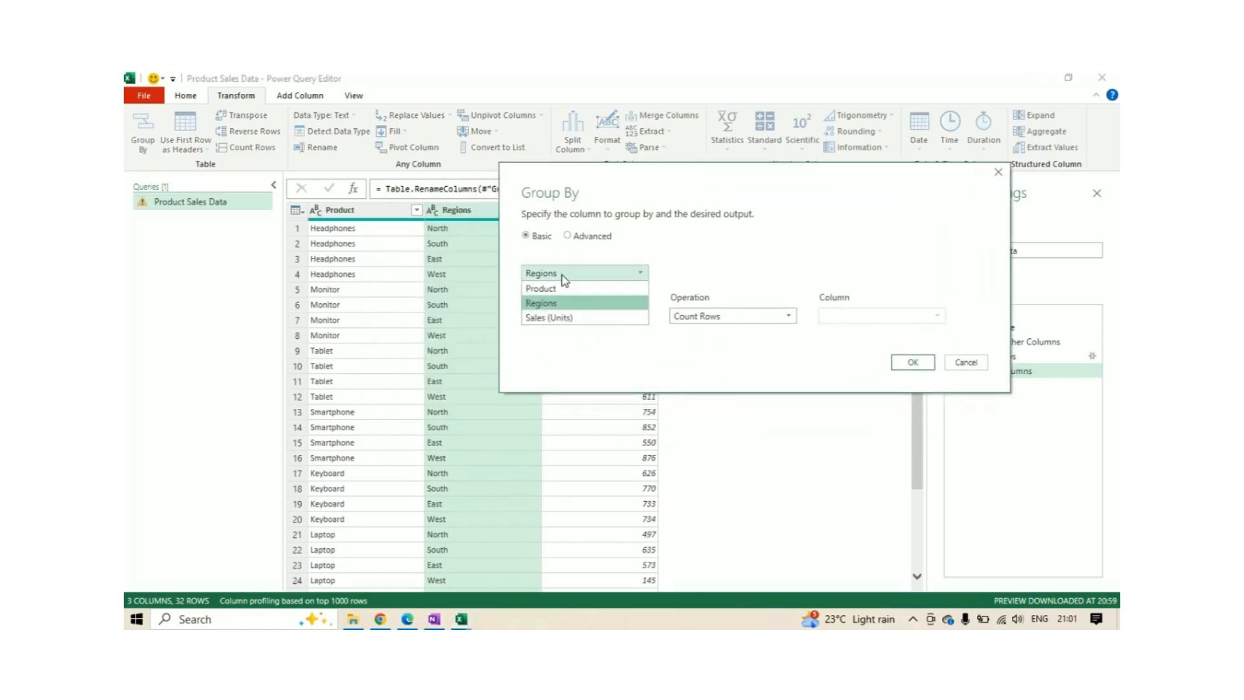
pyautogui.click(974, 363)
pyautogui.click(966, 362)
# Step: Start a basic Group By on the Product column with a new column named Total Sales (Units) and the Sum operation
pyautogui.click(372, 210)
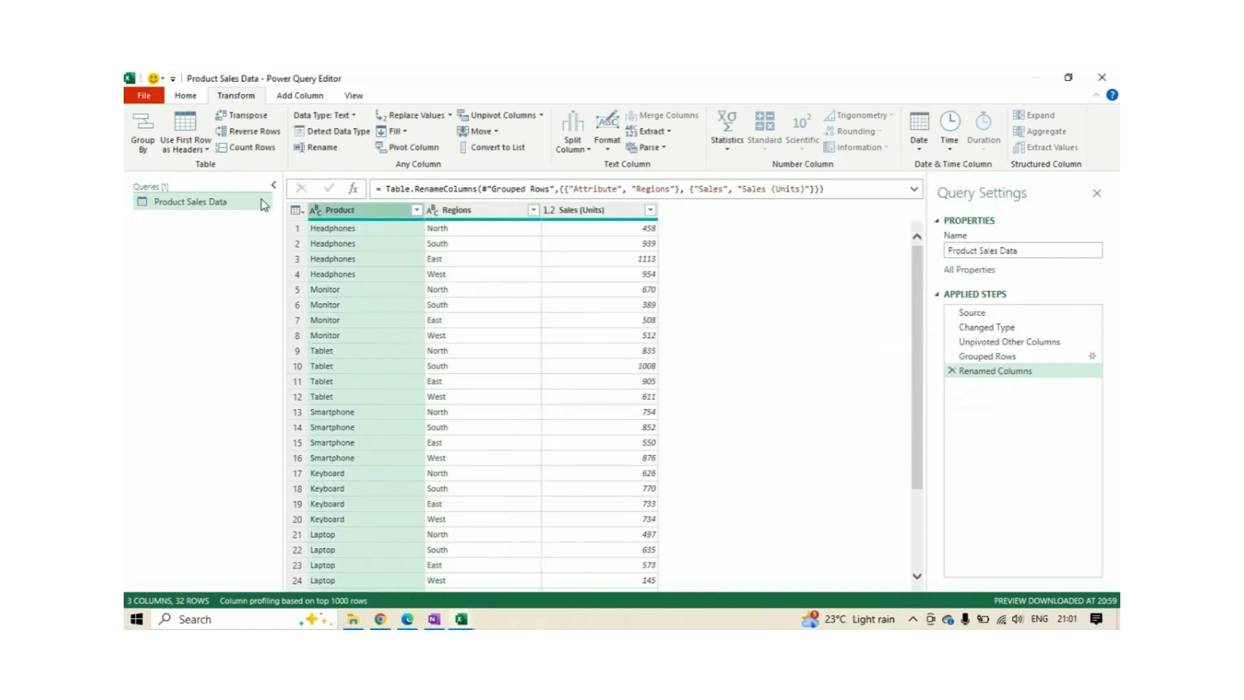
pyautogui.click(143, 133)
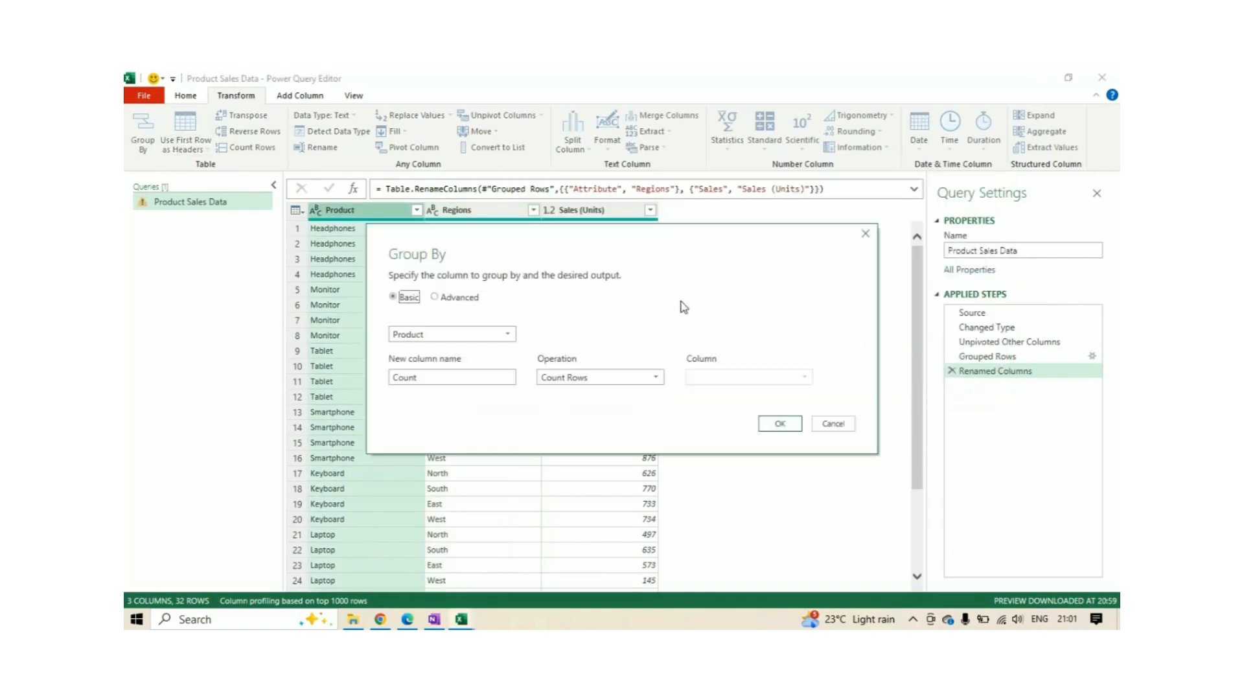
pyautogui.moveTo(630, 244); pyautogui.dragTo(721, 181)
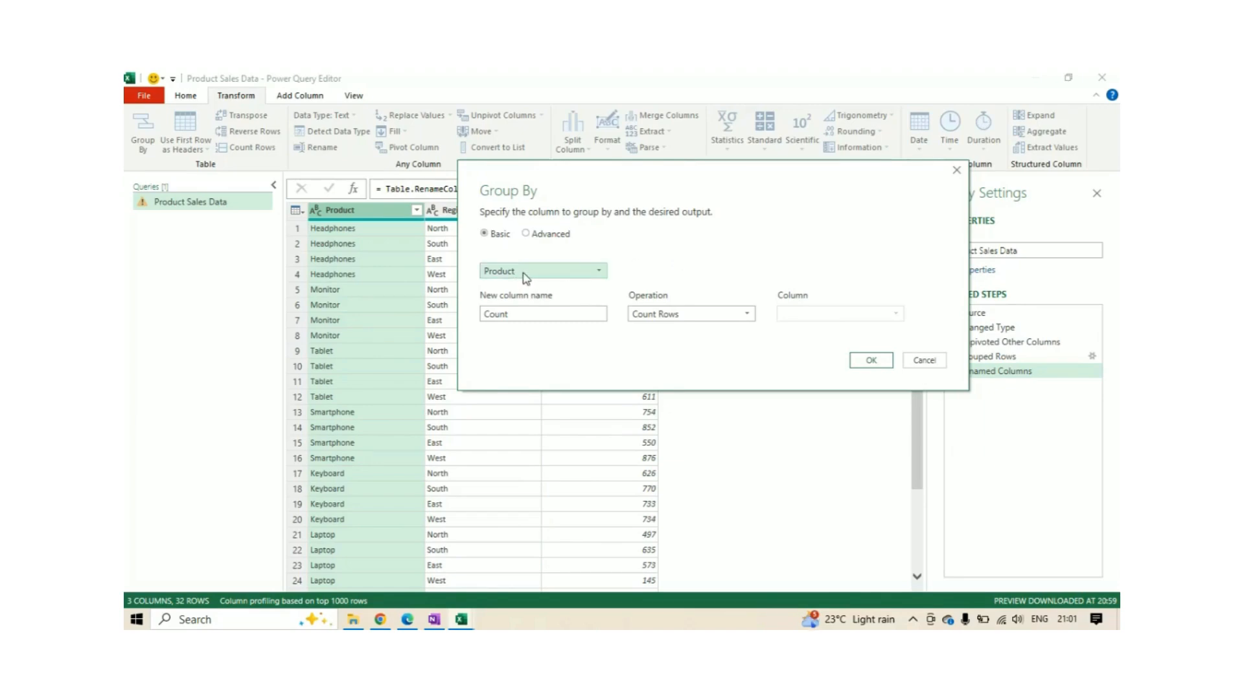
pyautogui.doubleClick(521, 313)
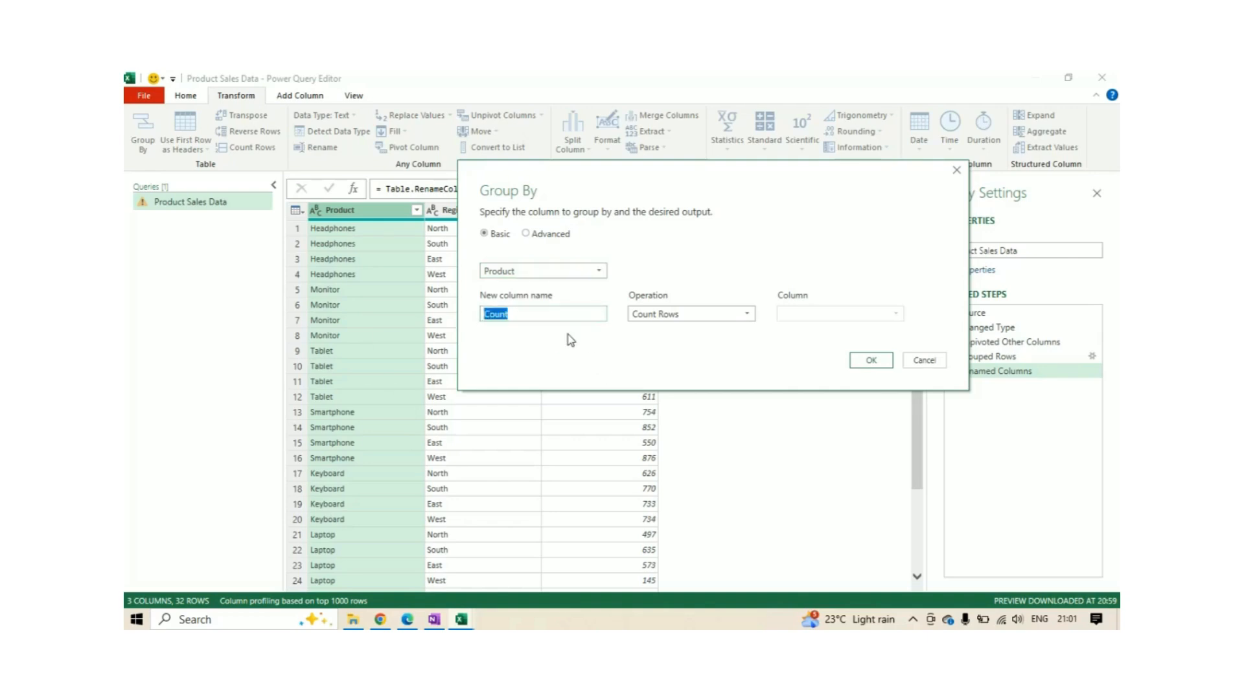
pyautogui.press('BackSpace')
pyautogui.write('Total Sales (Units)')
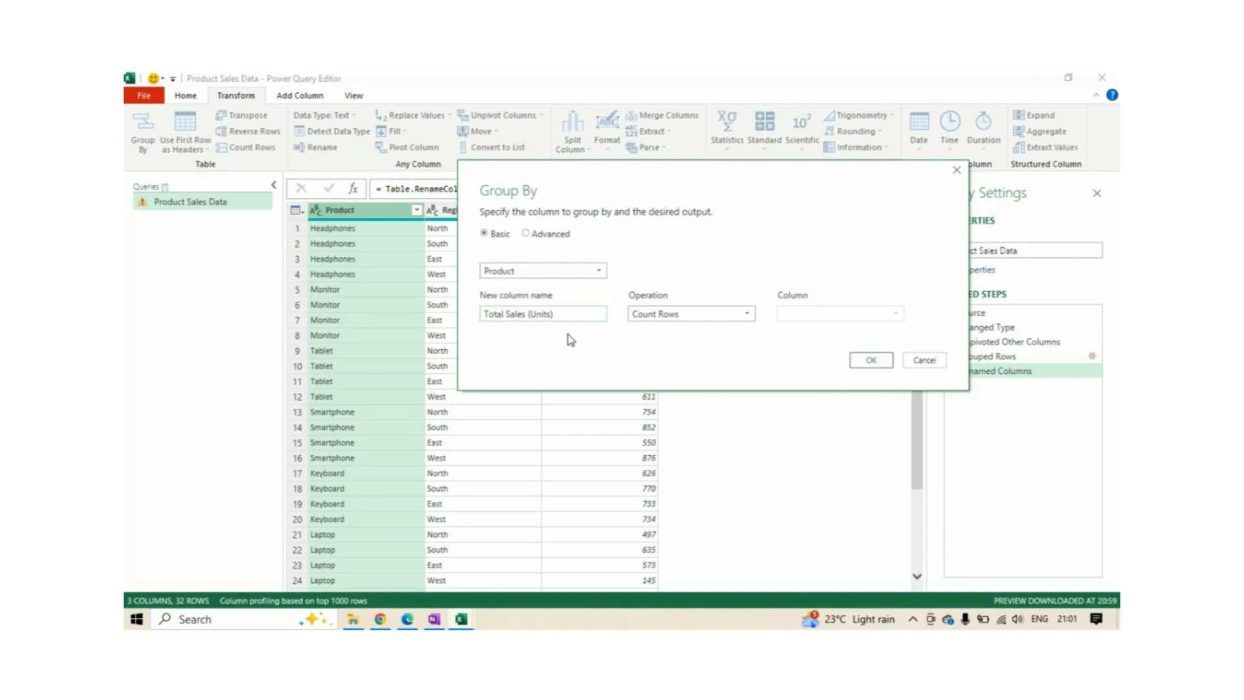
pyautogui.click(655, 318)
pyautogui.click(657, 329)
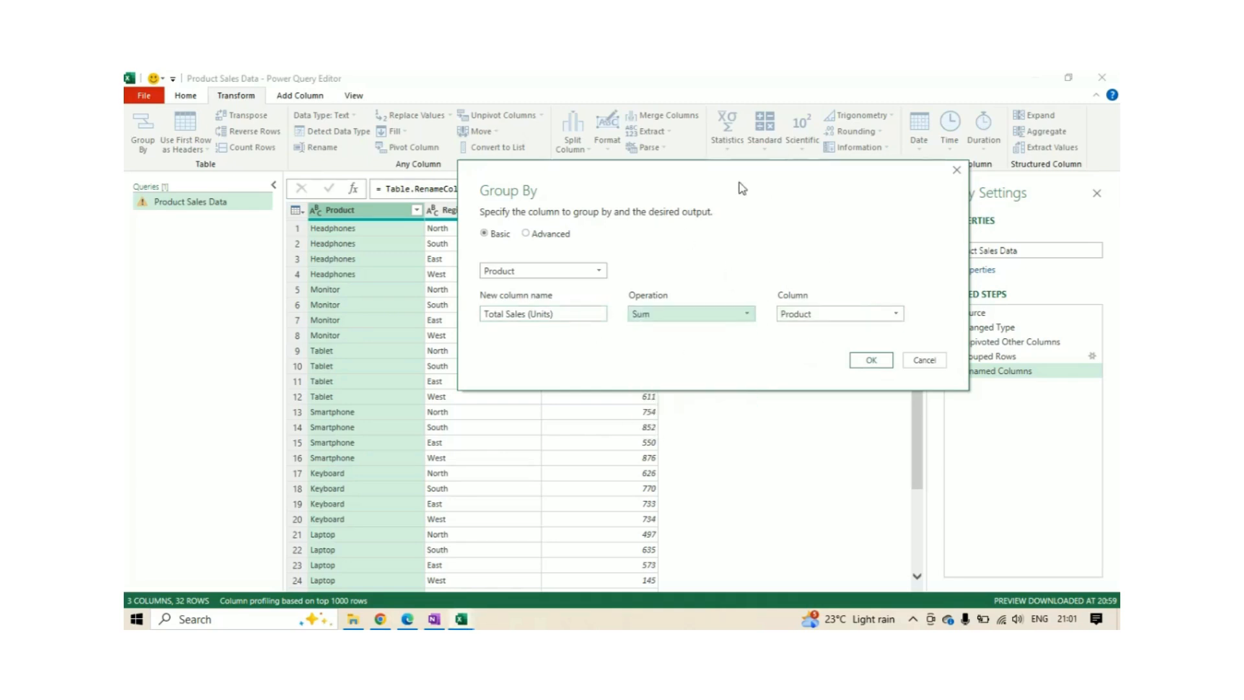
# Step: Choose Sales (Units) as the column to sum and apply the grouping by product
pyautogui.moveTo(743, 188); pyautogui.dragTo(727, 303)
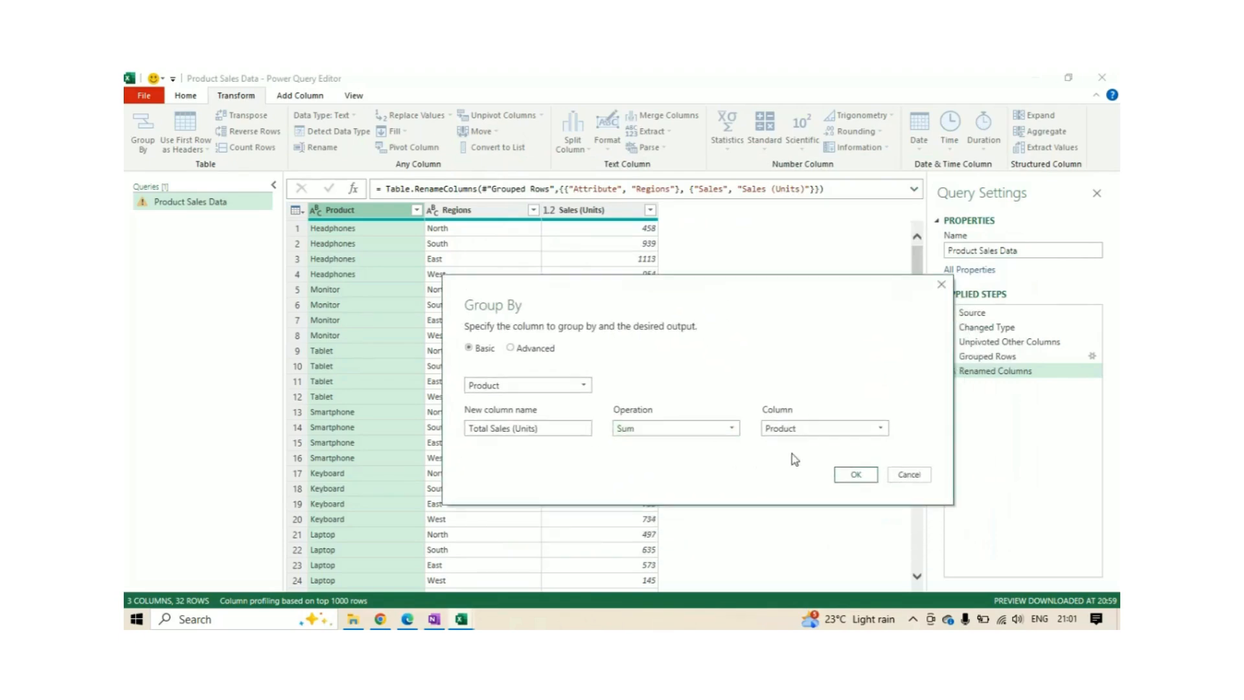
pyautogui.click(796, 428)
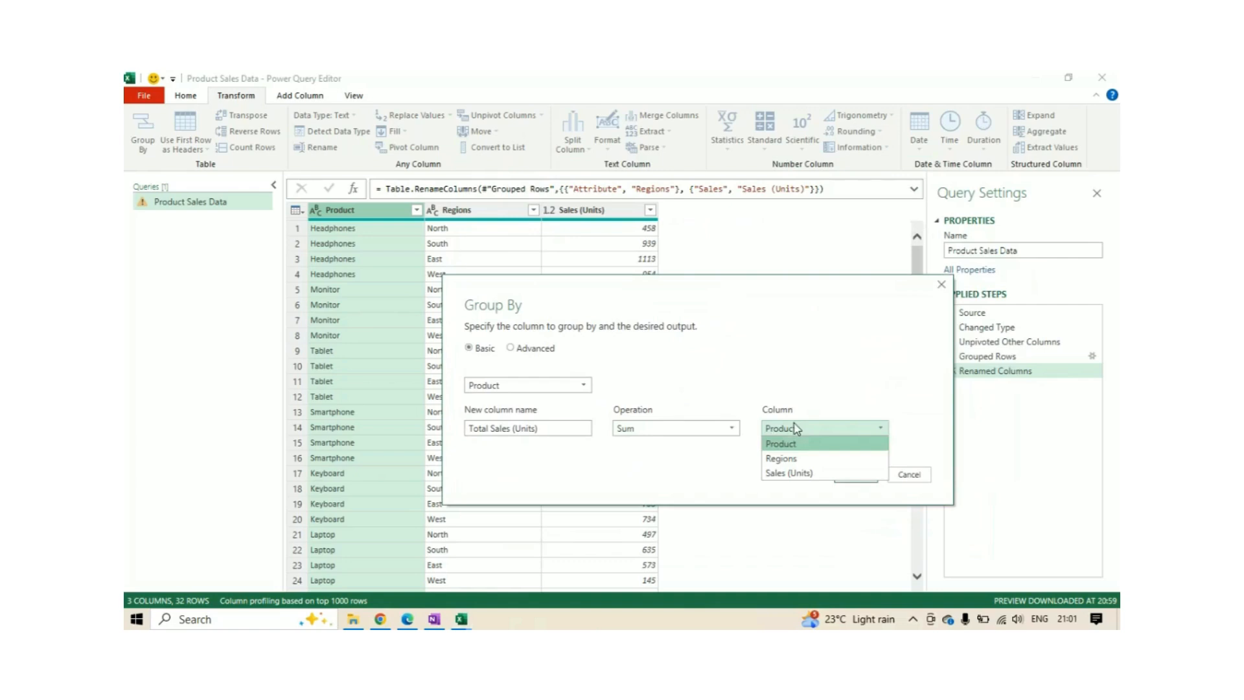
pyautogui.click(794, 473)
pyautogui.moveTo(715, 294); pyautogui.dragTo(746, 169)
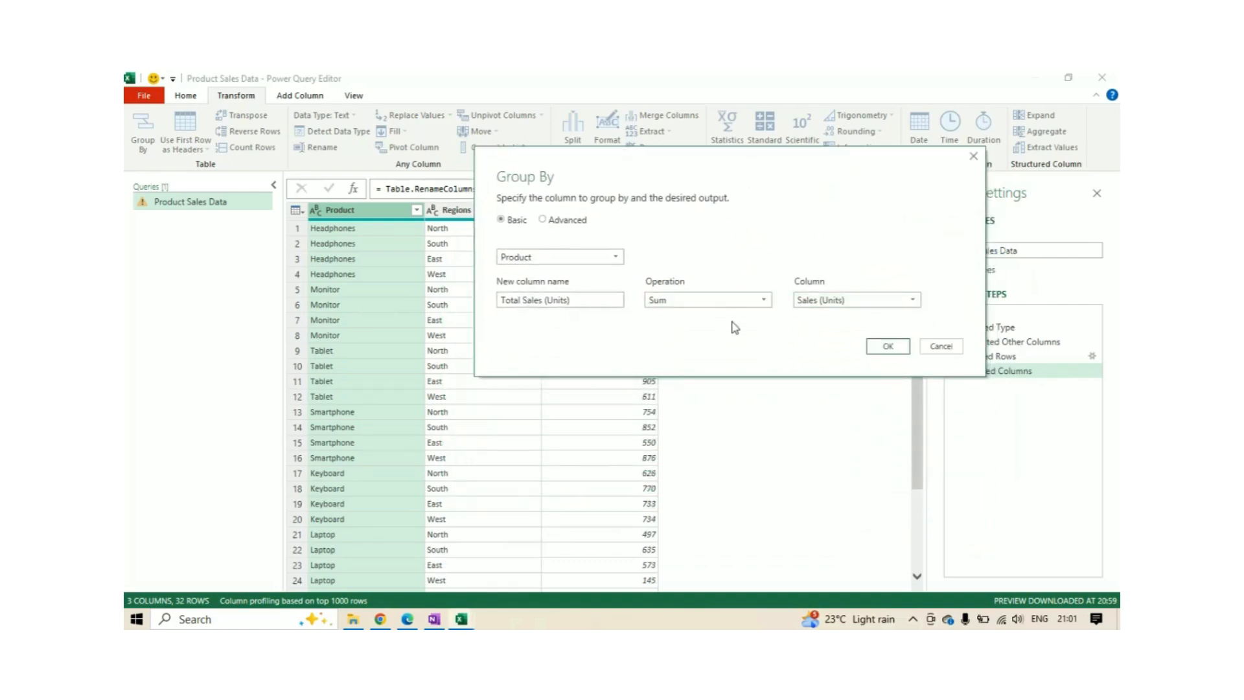
pyautogui.click(882, 350)
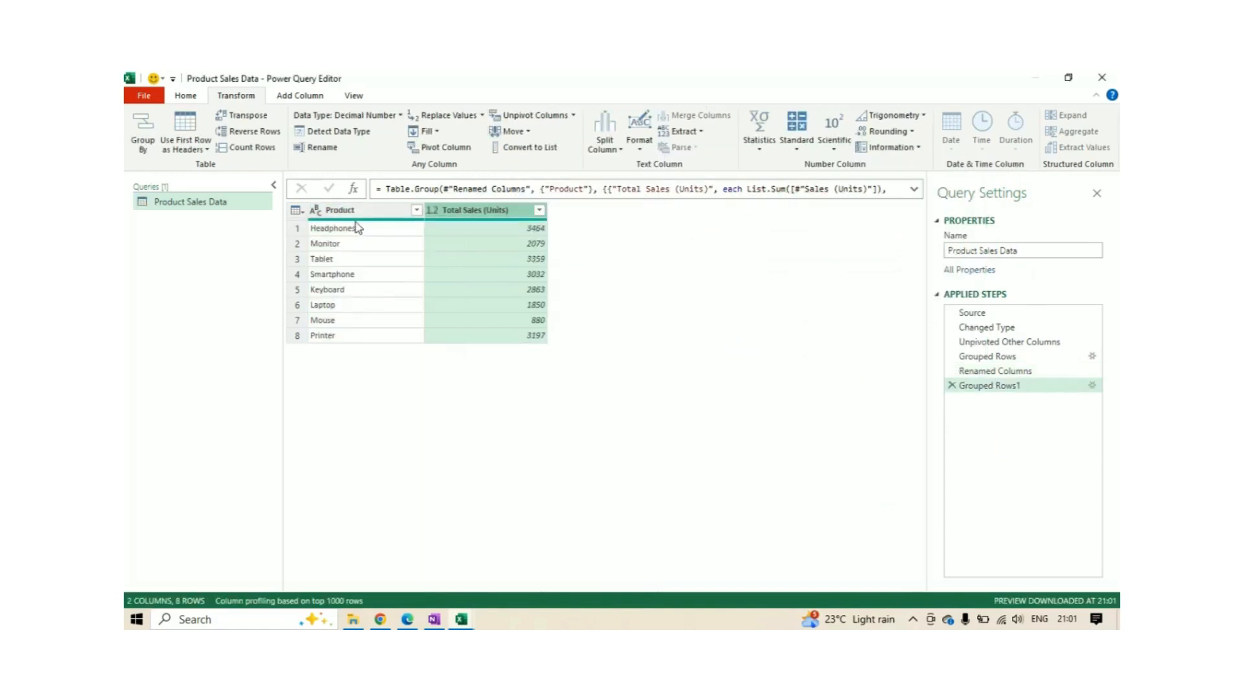
pyautogui.click(355, 227)
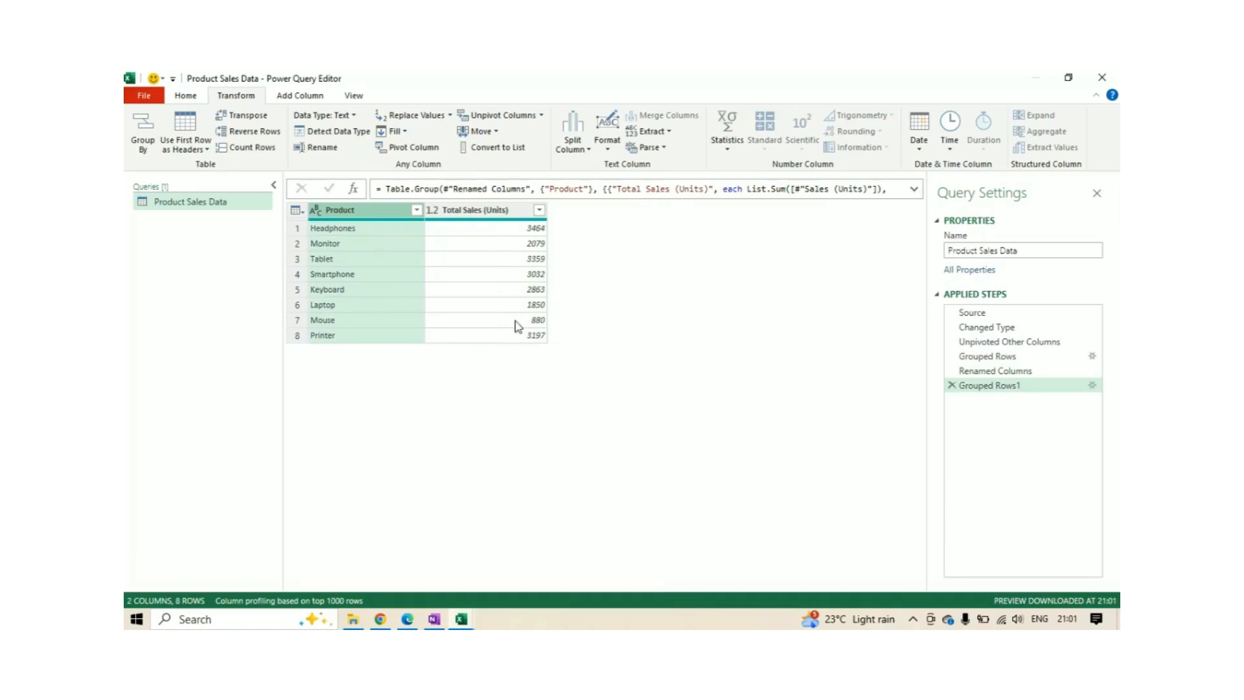
pyautogui.click(487, 210)
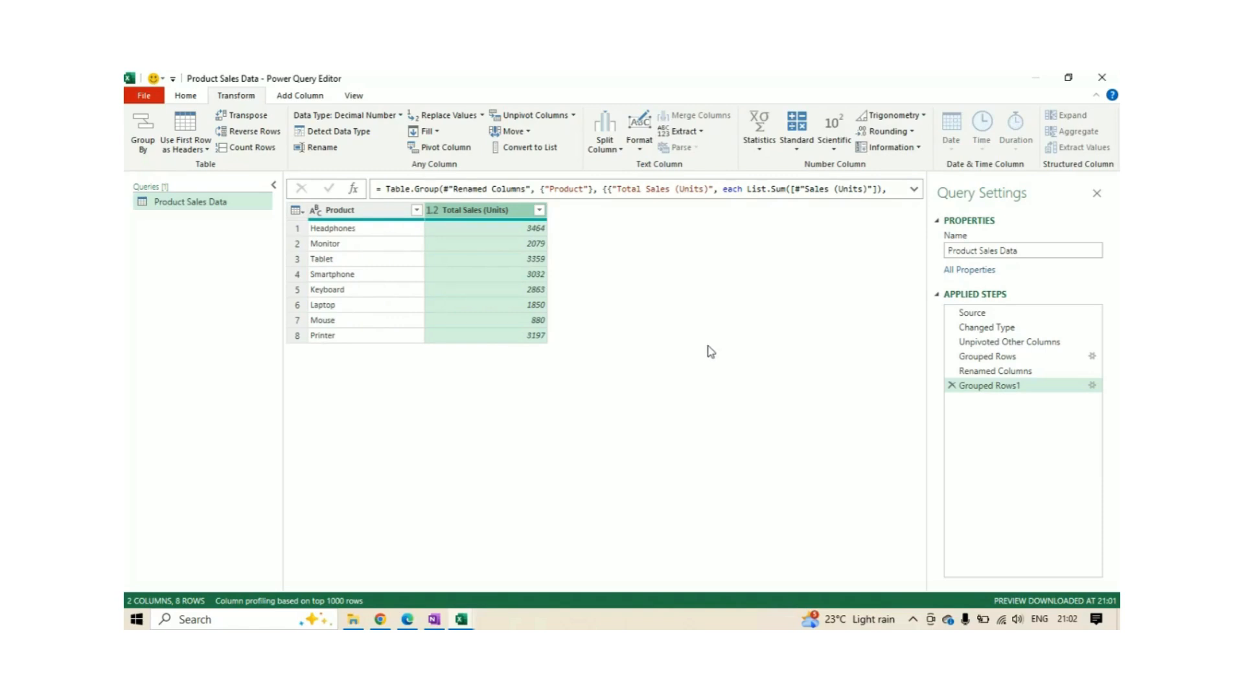
pyautogui.click(374, 211)
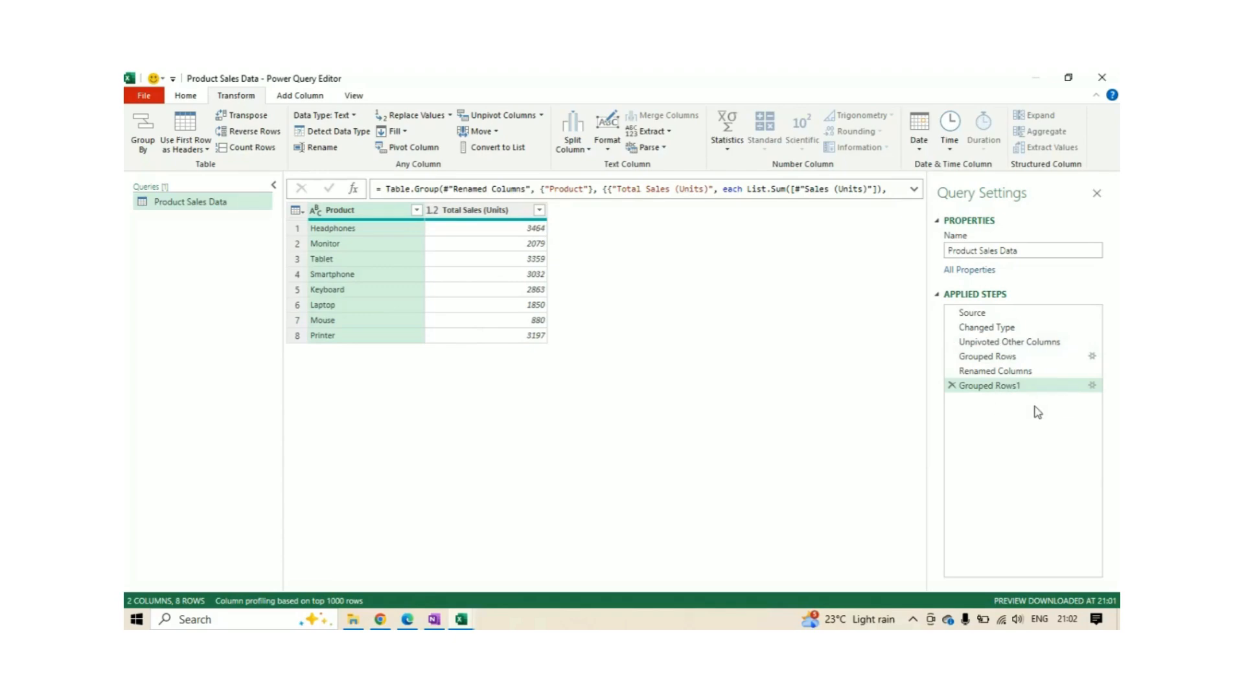
# Step: Rename the applied step Renamed Columns as Product and Region Sales
pyautogui.click(1005, 371)
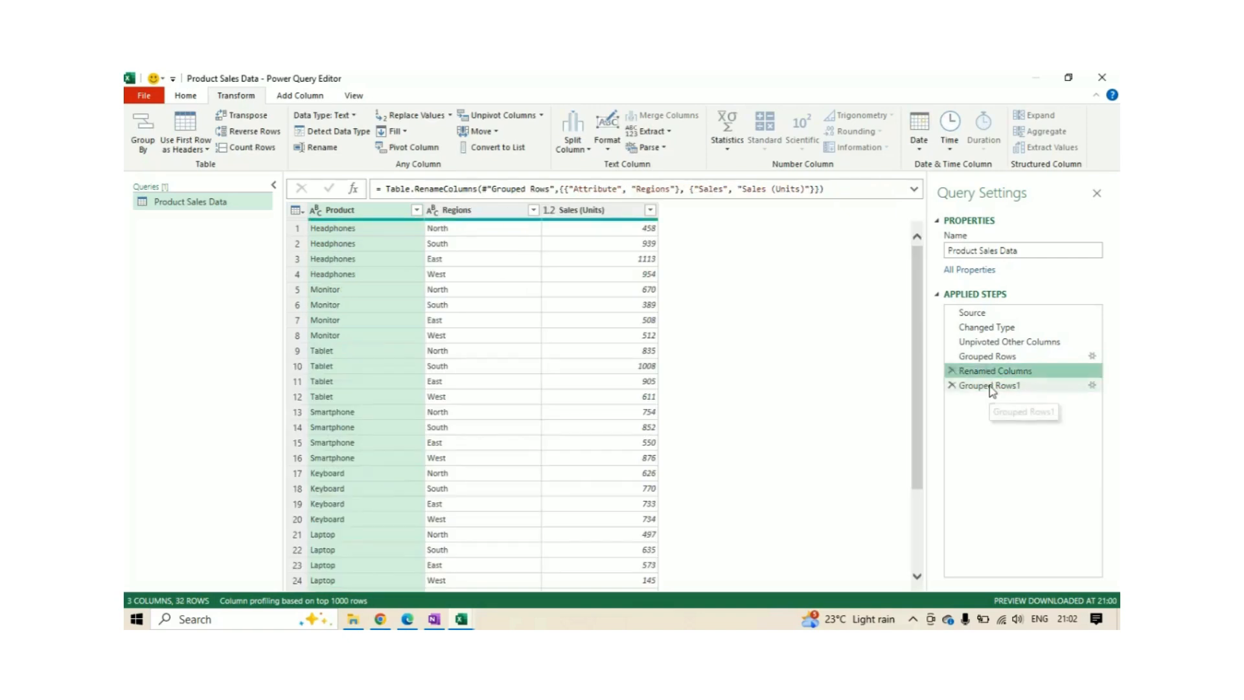
pyautogui.click(989, 387)
pyautogui.rightClick(990, 386)
pyautogui.click(983, 374)
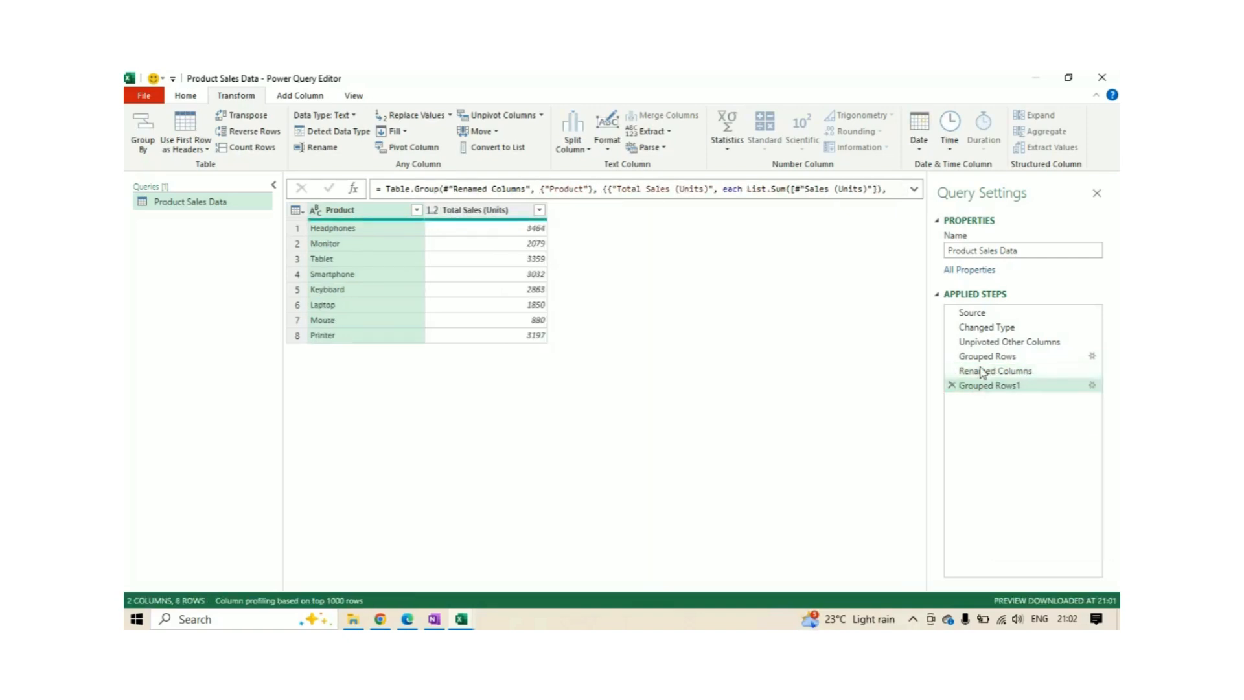
pyautogui.click(983, 372)
pyautogui.rightClick(988, 373)
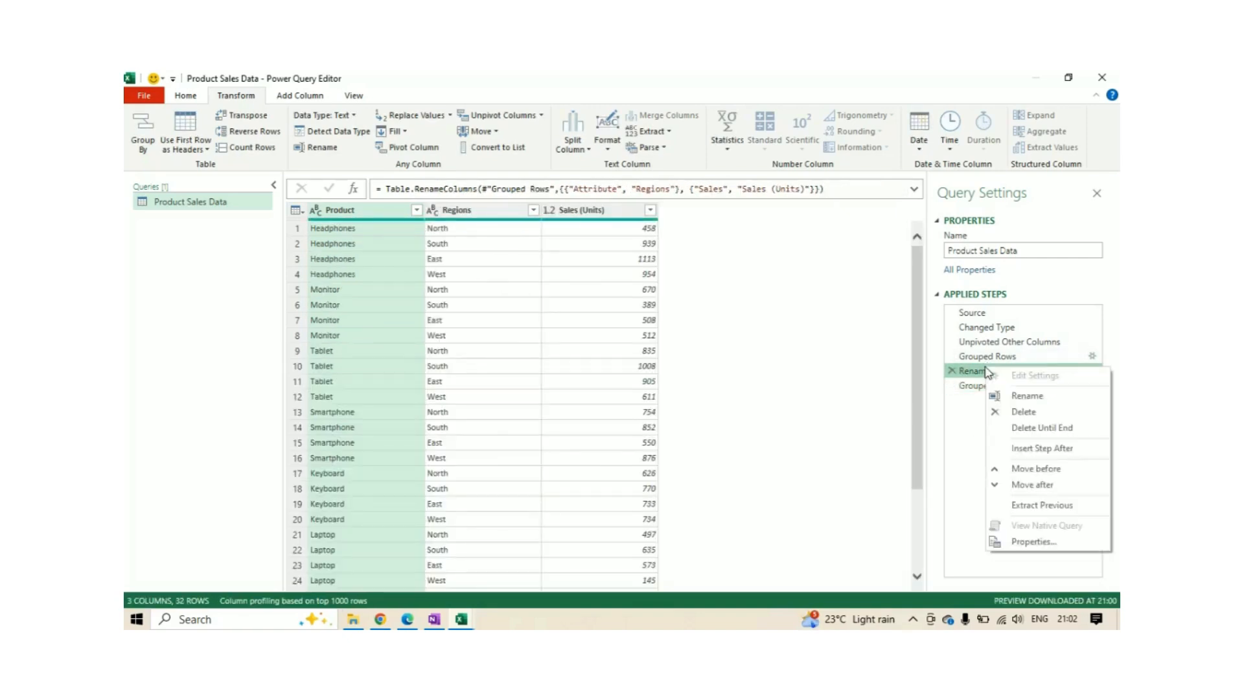
pyautogui.click(1027, 395)
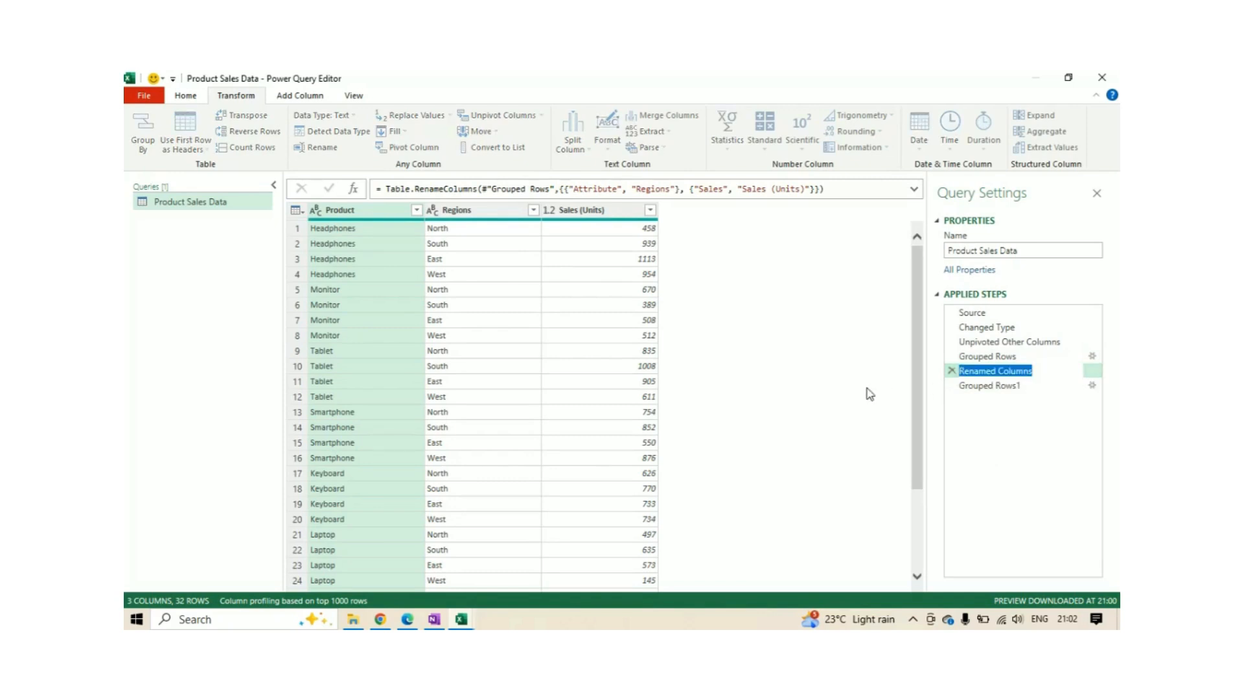
pyautogui.press('BackSpace')
pyautogui.write('Prody')
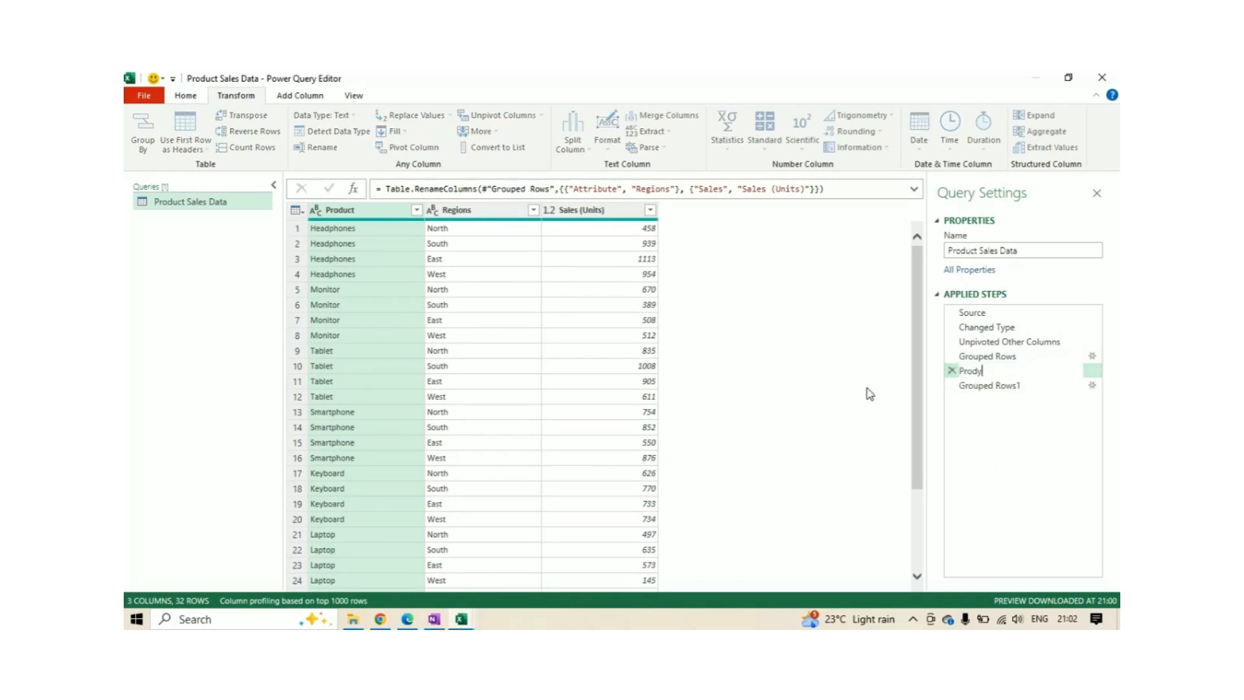
pyautogui.write('uct and Regionsales')
pyautogui.press('Return')
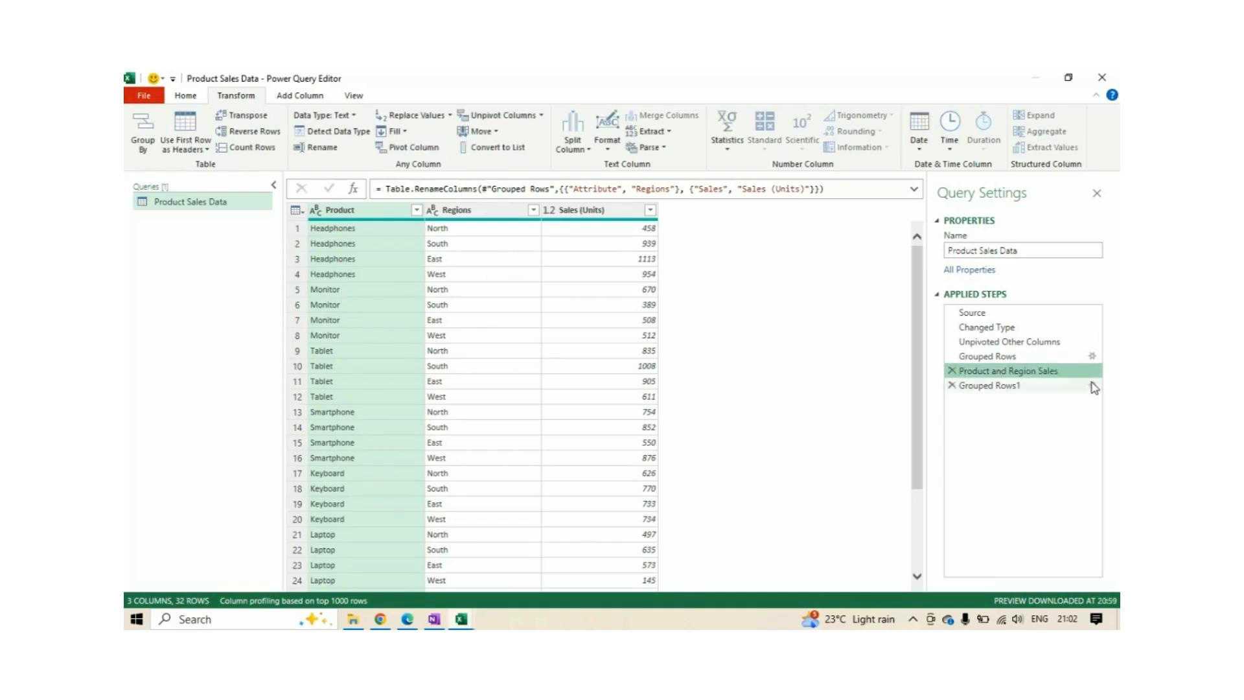
# Step: Rename the last applied step, Grouped Rows1, as Total Product Sales
pyautogui.click(1016, 387)
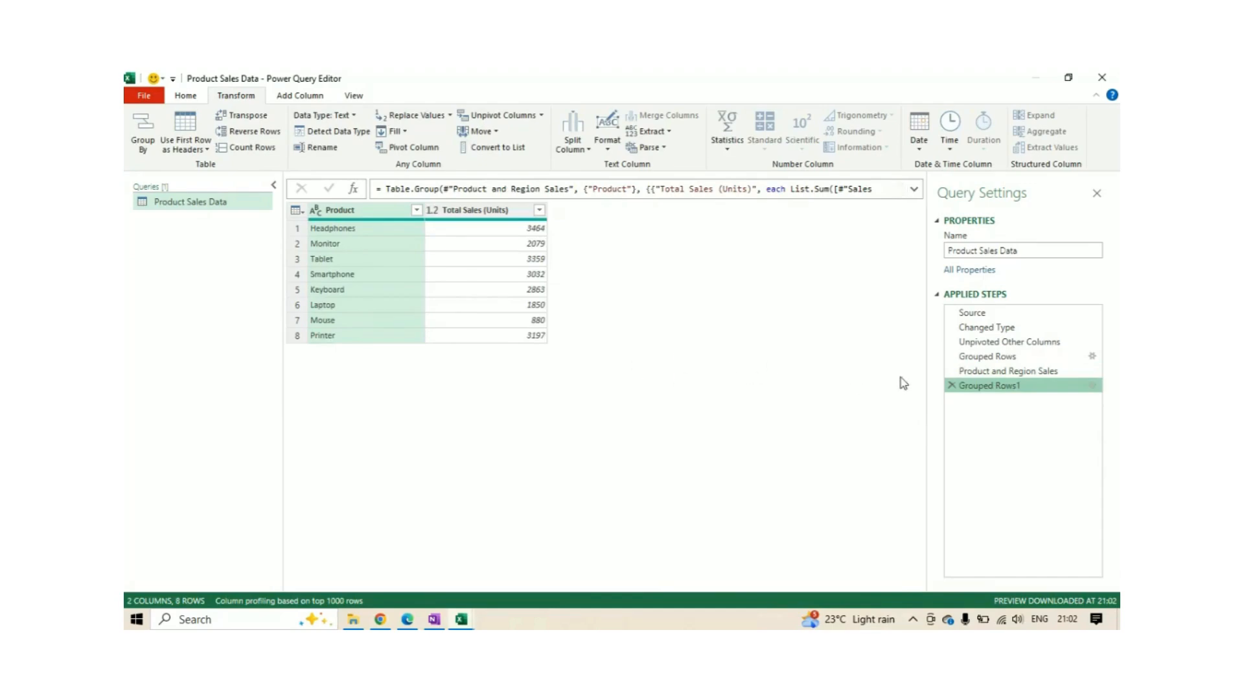
pyautogui.rightClick(980, 393)
pyautogui.click(1017, 414)
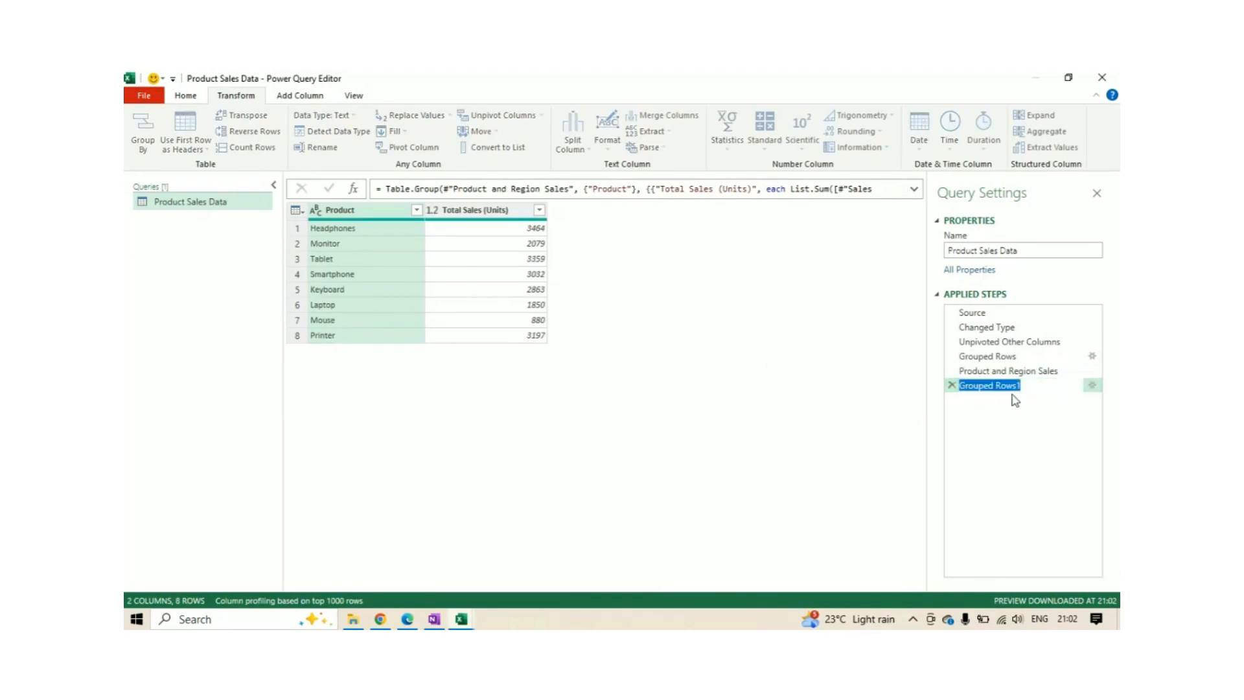
pyautogui.write('To')
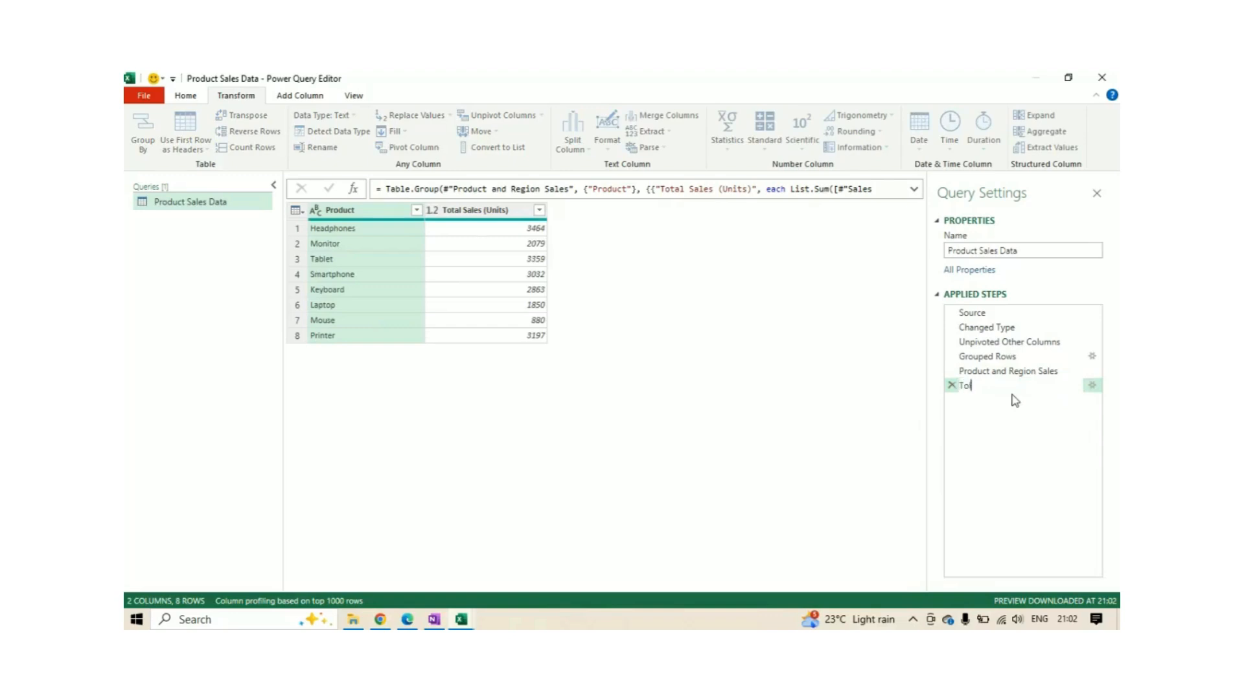
pyautogui.write('tal Pproduct Sales')
pyautogui.press('Left')
pyautogui.press('Left')
pyautogui.press('Left')
pyautogui.press('Left')
pyautogui.press('Left')
pyautogui.press('Left')
pyautogui.press('Left')
pyautogui.press('Left')
pyautogui.press('BackSpace')
pyautogui.press('Return')
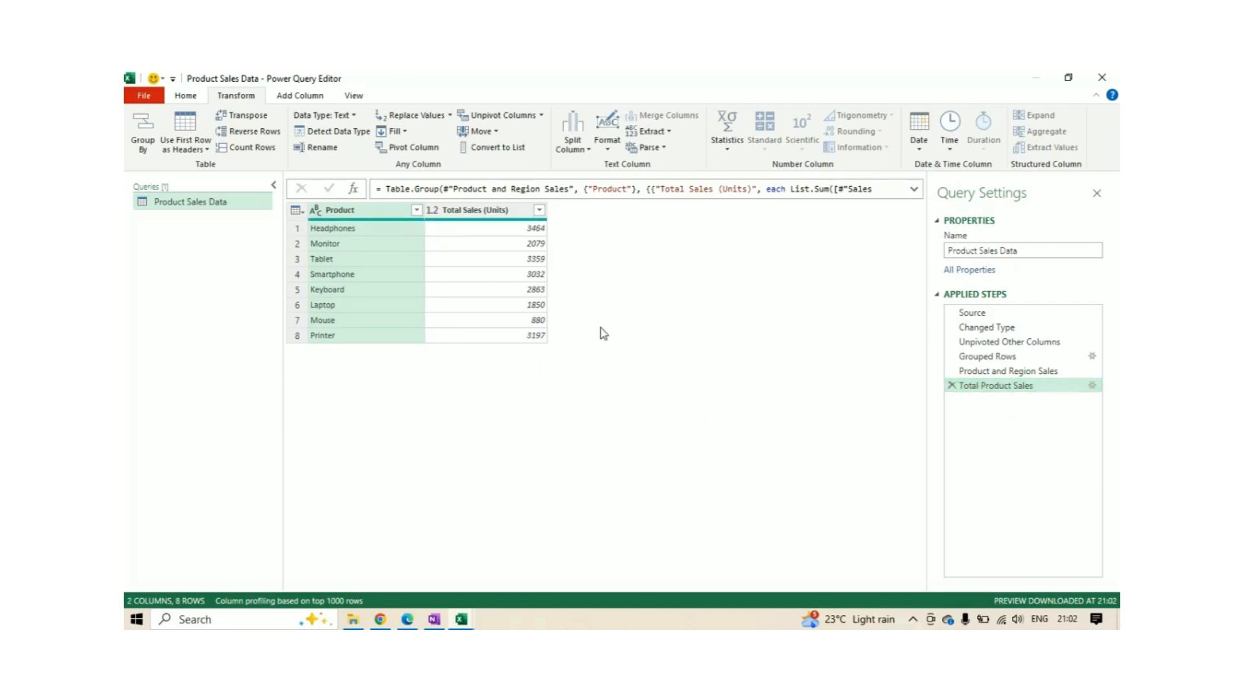
# Step: Close the query editor and load the query result as a table into a new worksheet
pyautogui.click(190, 97)
pyautogui.click(153, 150)
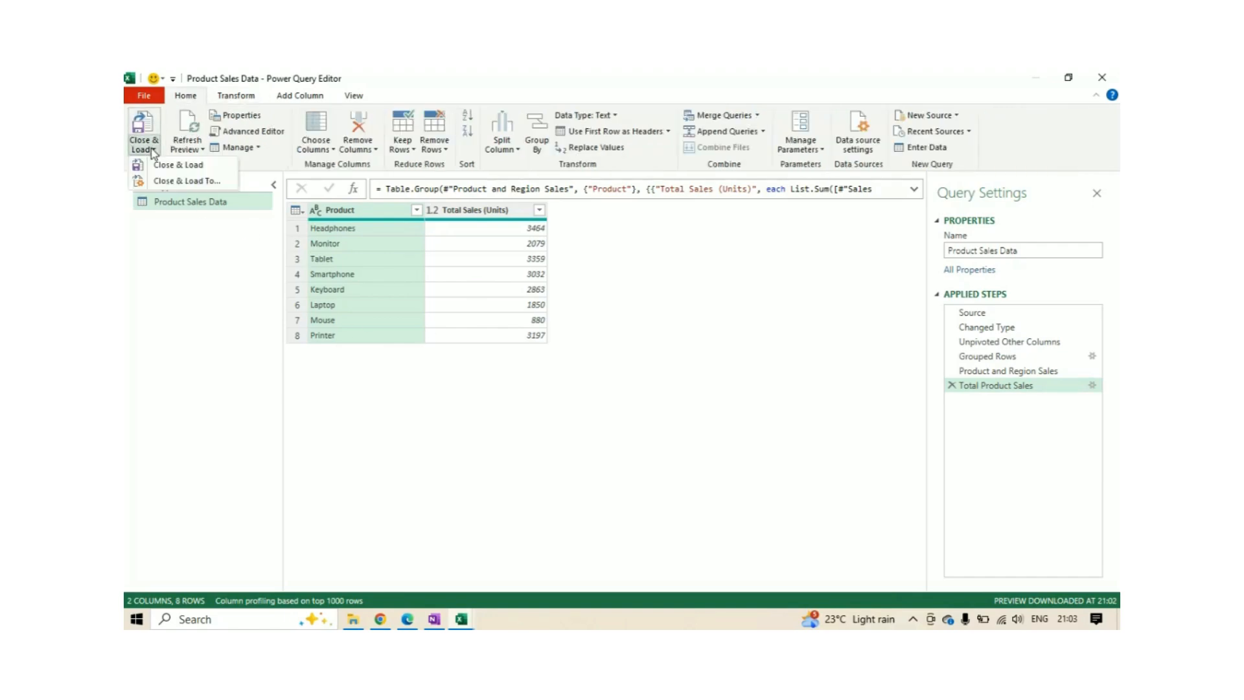
pyautogui.click(161, 182)
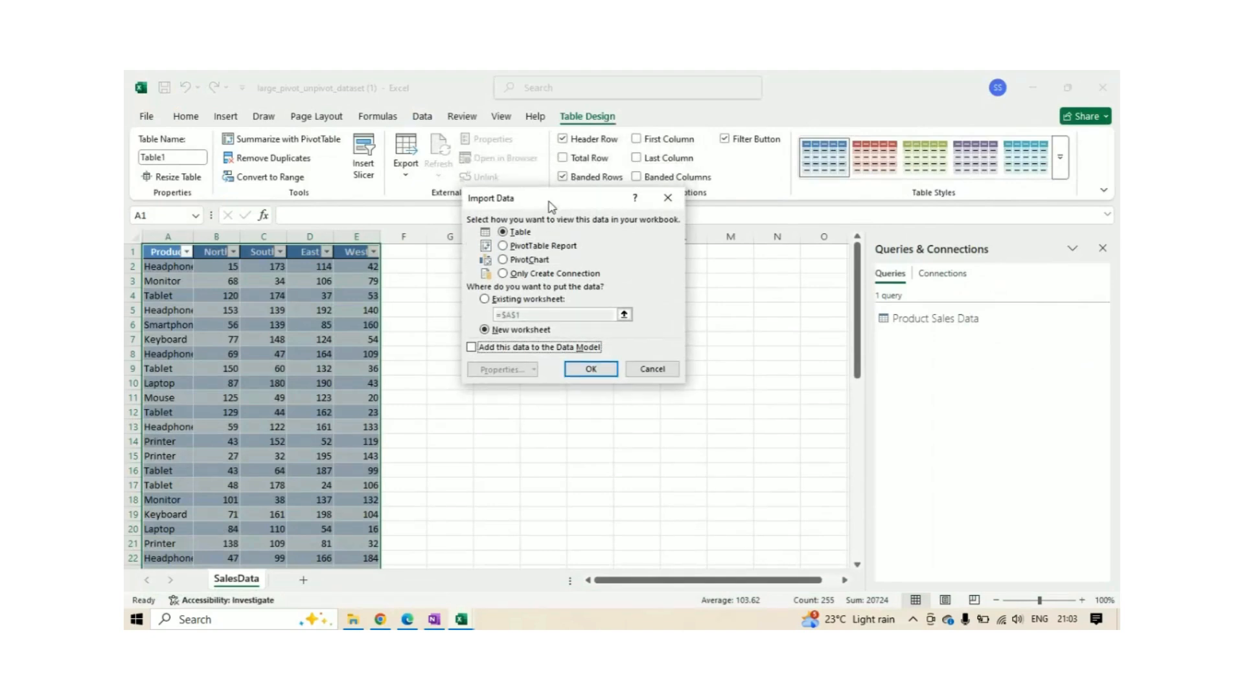
pyautogui.moveTo(562, 202); pyautogui.dragTo(562, 195)
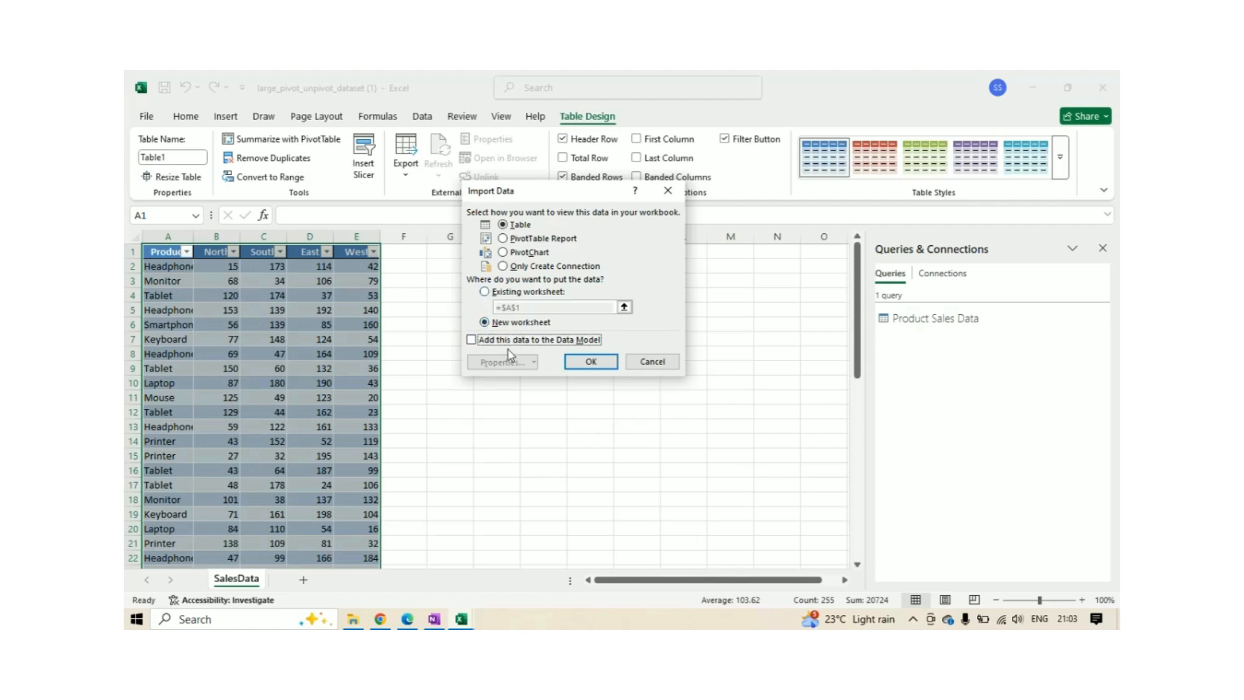
pyautogui.moveTo(539, 194); pyautogui.dragTo(543, 166)
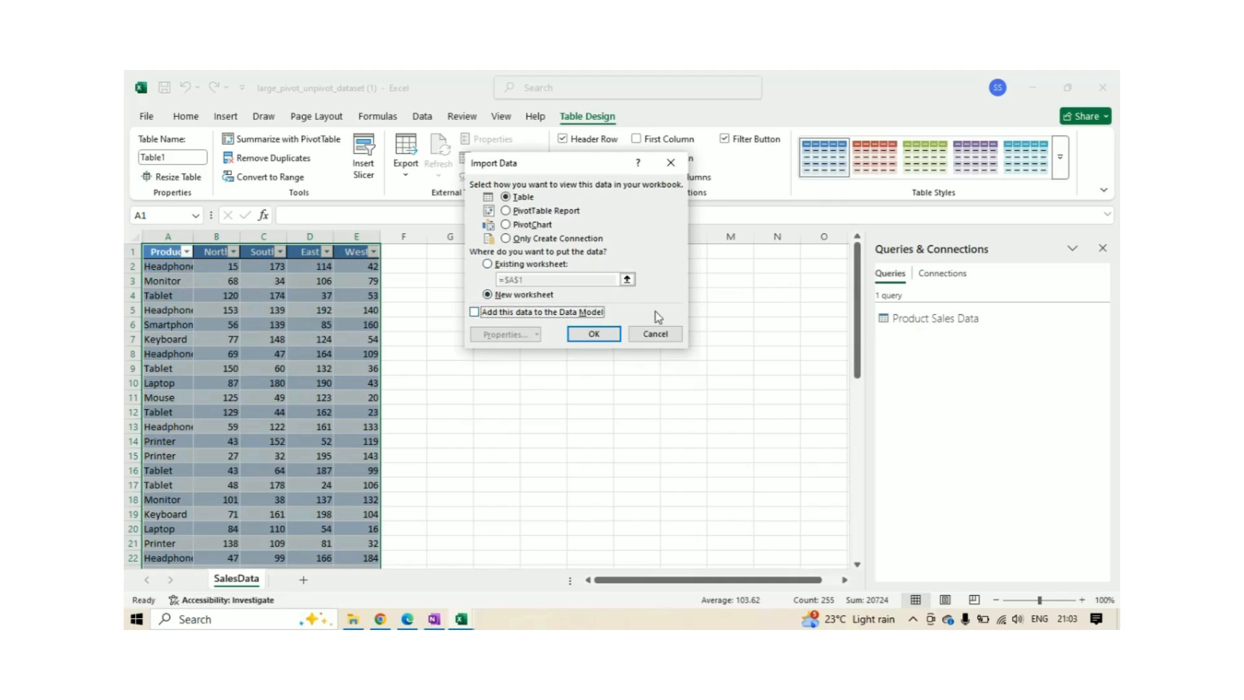
pyautogui.click(593, 333)
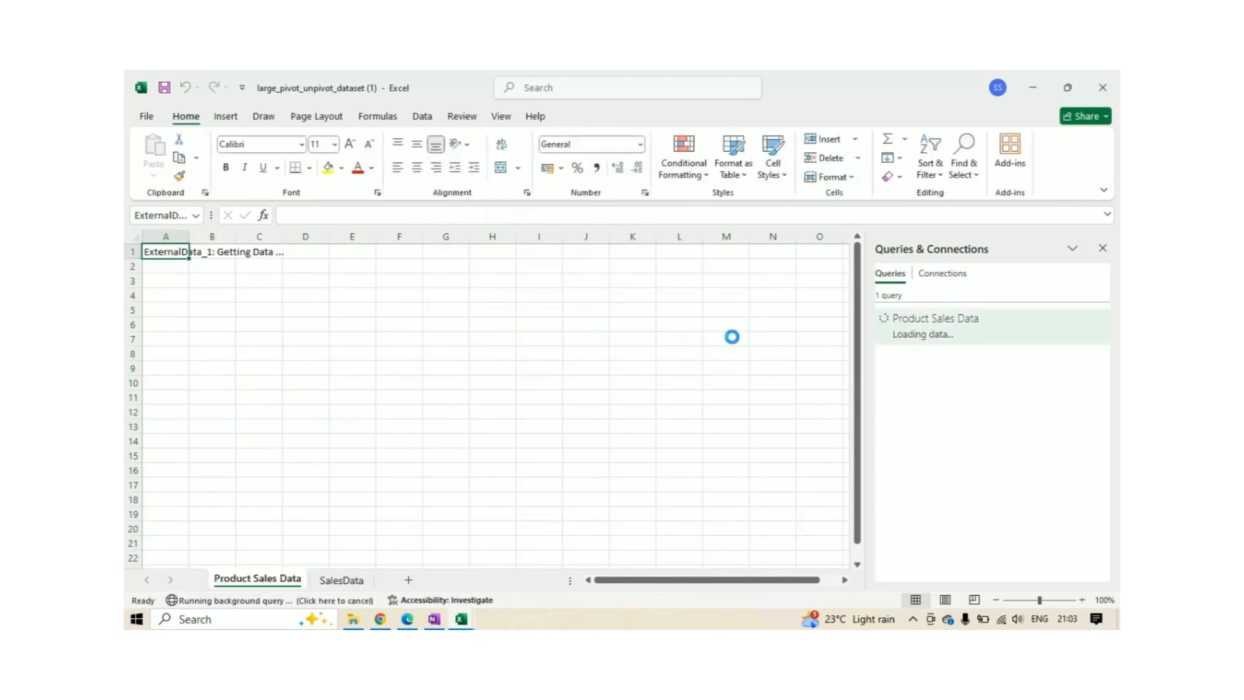
# Step: Look through the loaded table to check each product and its total sales units
pyautogui.click(239, 314)
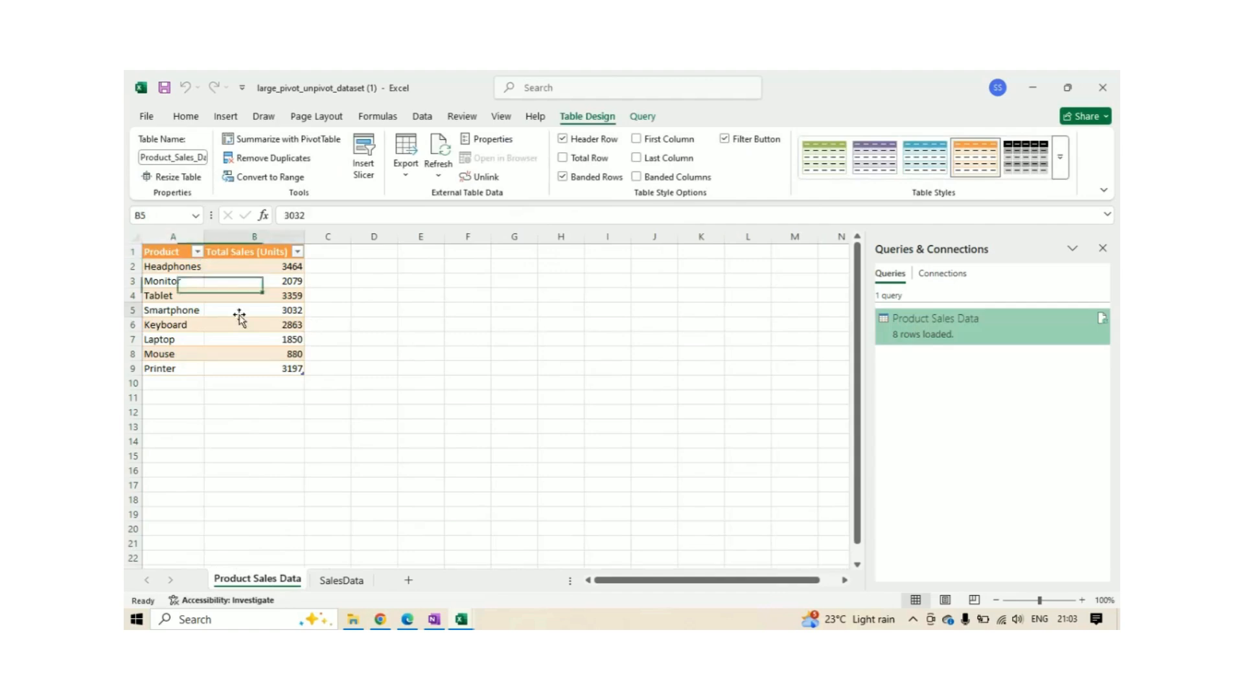
pyautogui.click(189, 315)
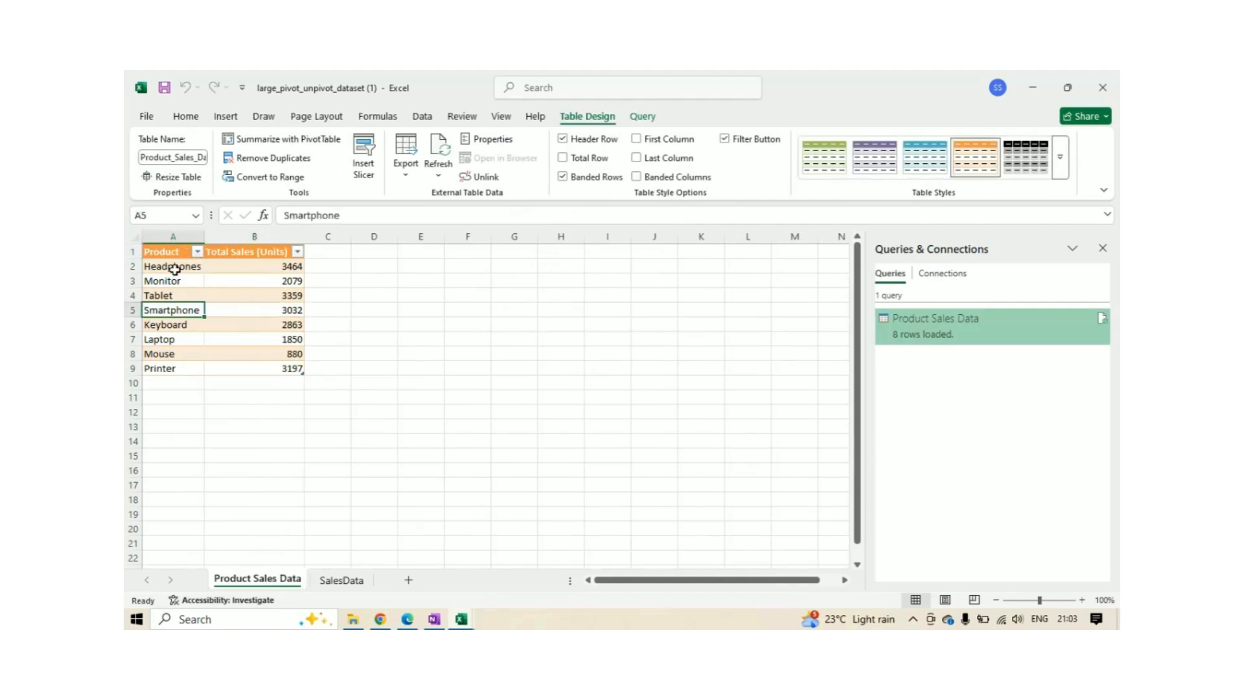
pyautogui.moveTo(175, 269); pyautogui.dragTo(172, 353)
pyautogui.moveTo(251, 281); pyautogui.dragTo(285, 353)
pyautogui.click(379, 327)
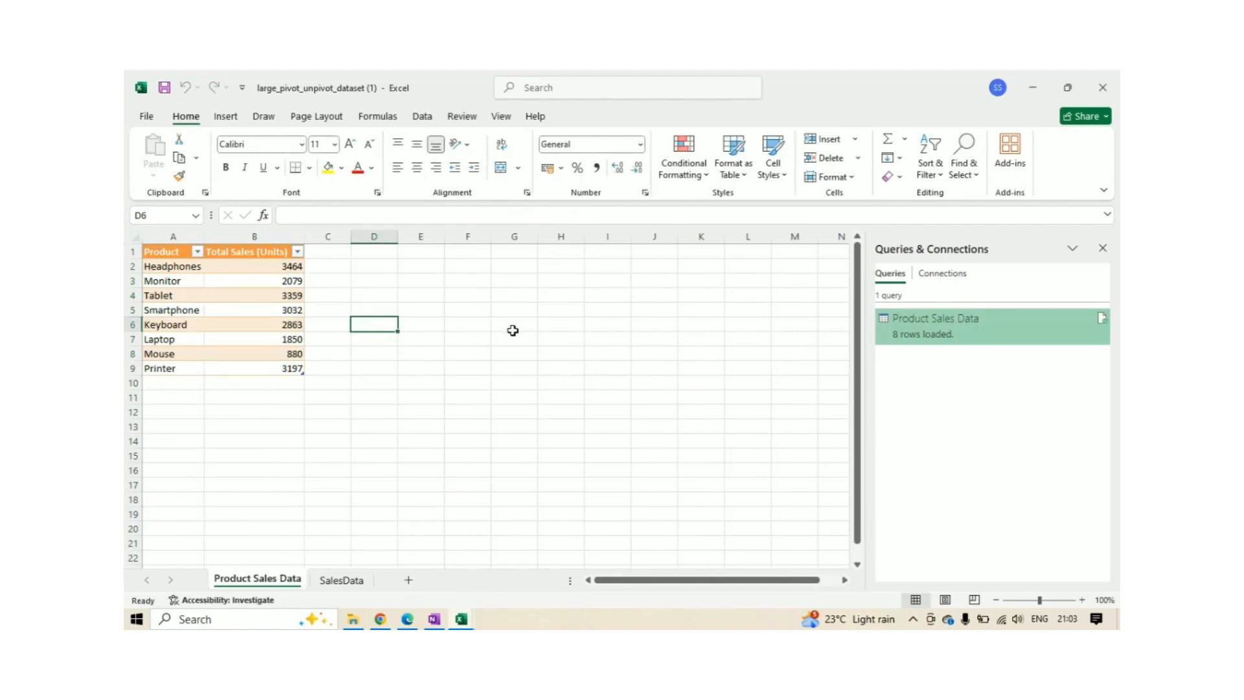
pyautogui.click(263, 326)
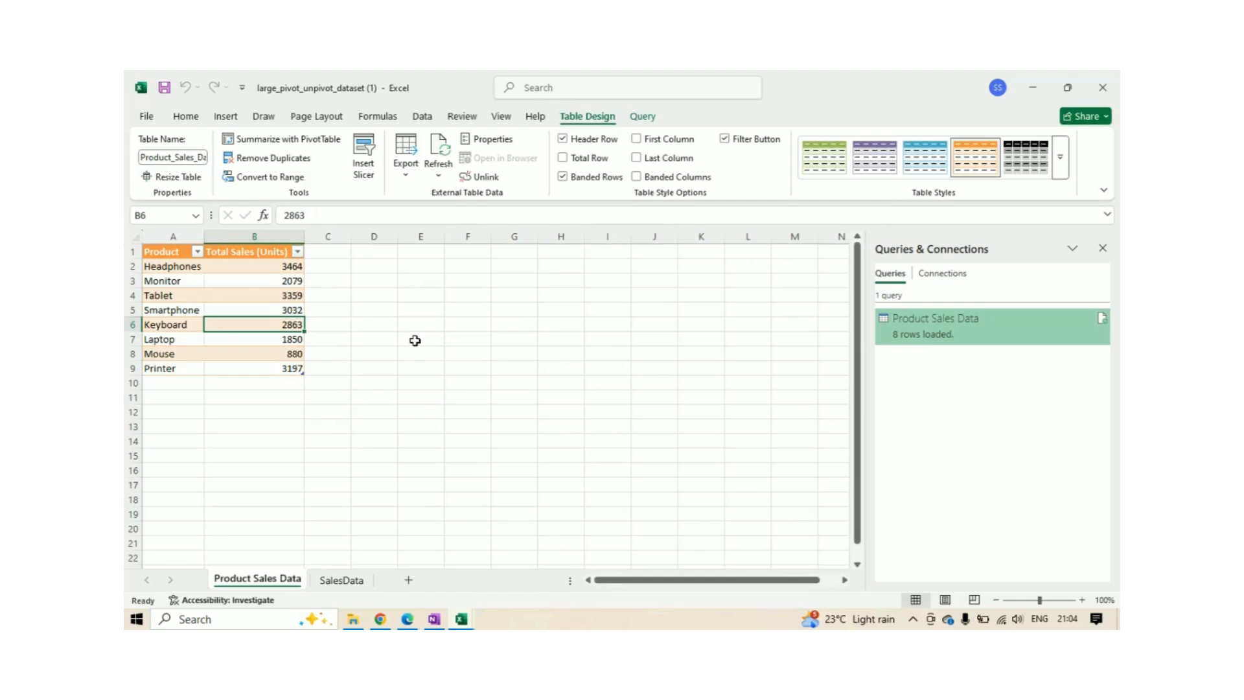
pyautogui.click(1115, 397)
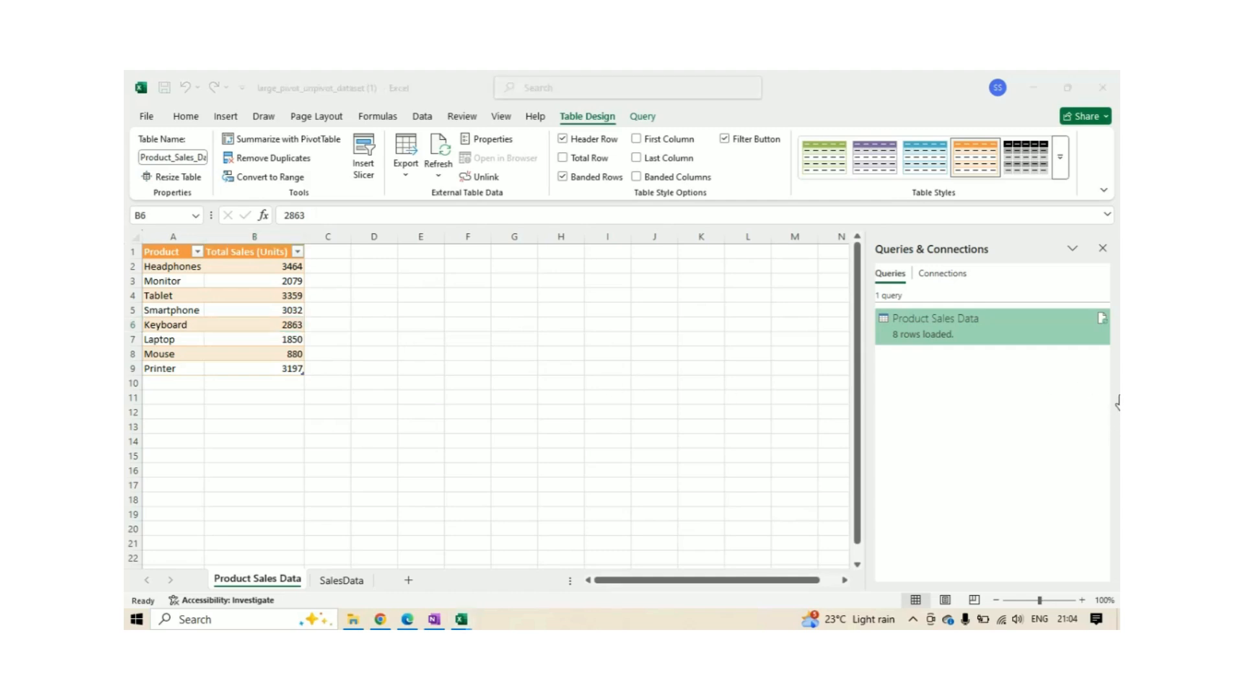